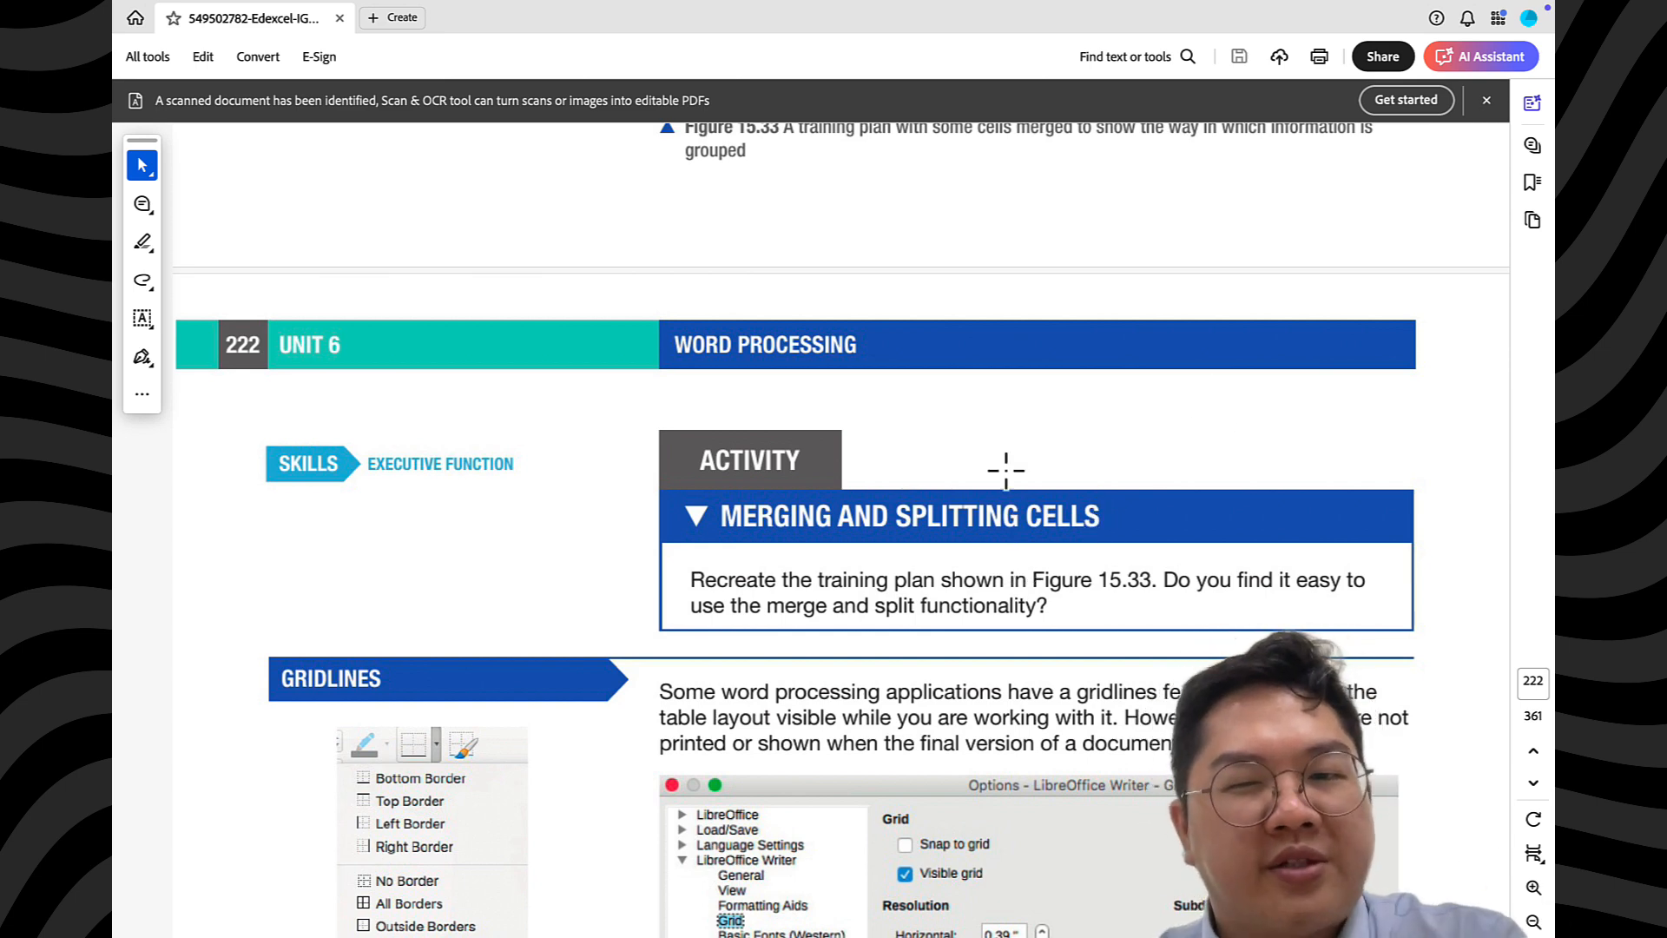
# Set the highlighter's line thickness to 1 pt for marking Figure 15.33 and undo the thick test stroke above the table
pyautogui.scroll(6, 1003, 469)
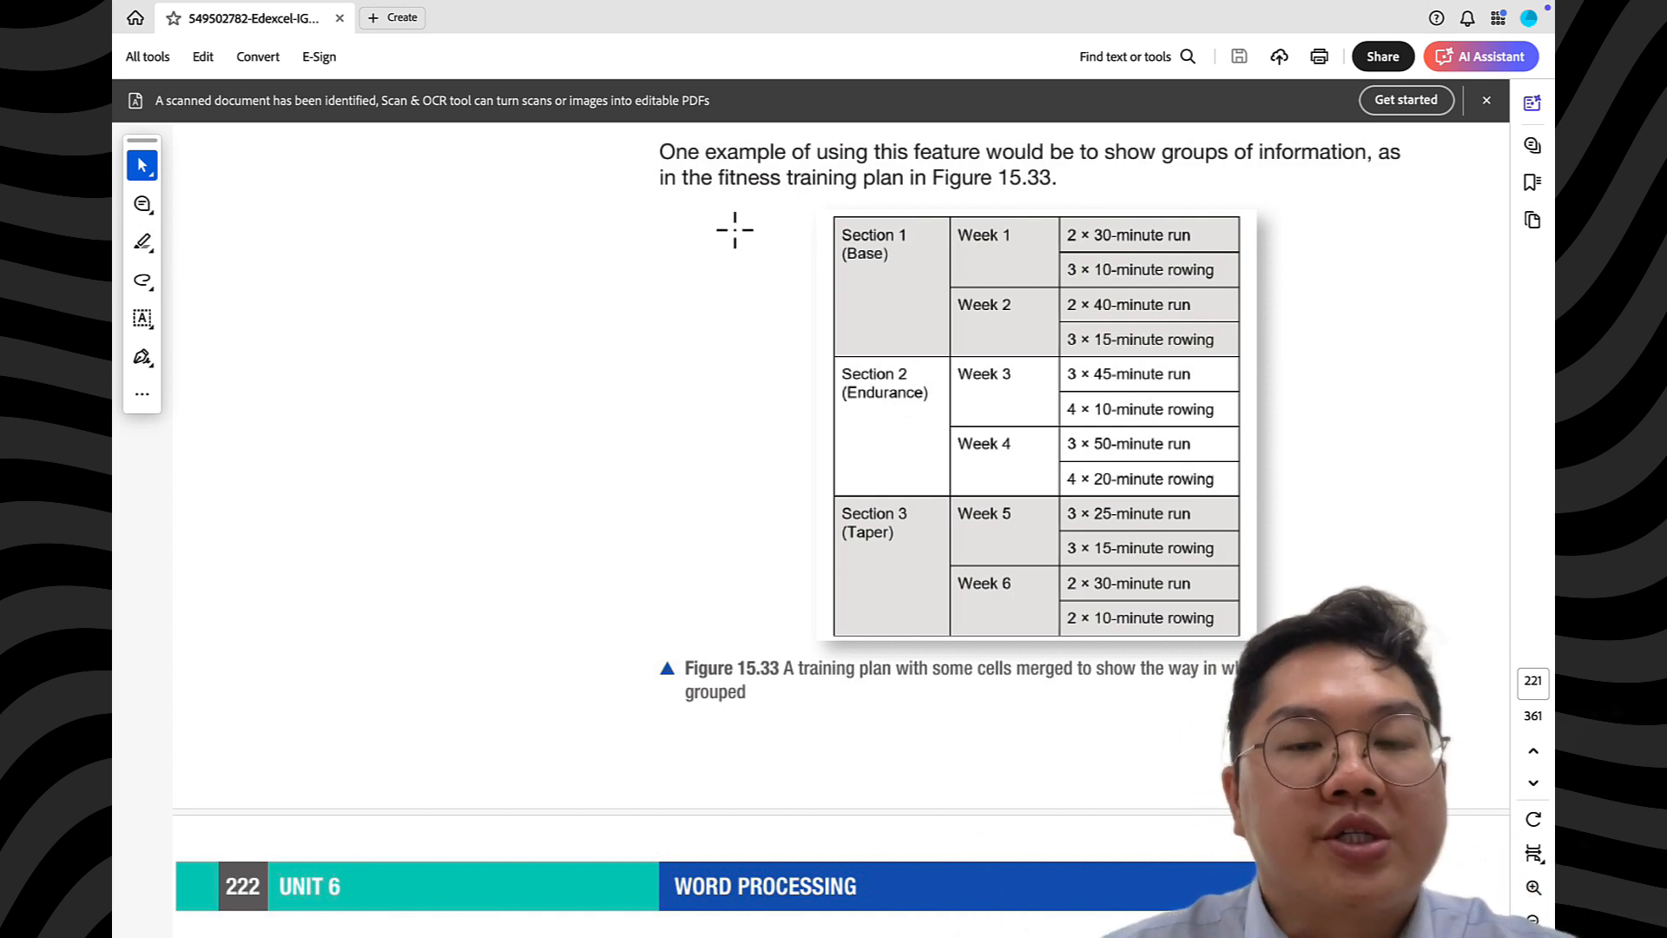
pyautogui.click(141, 242)
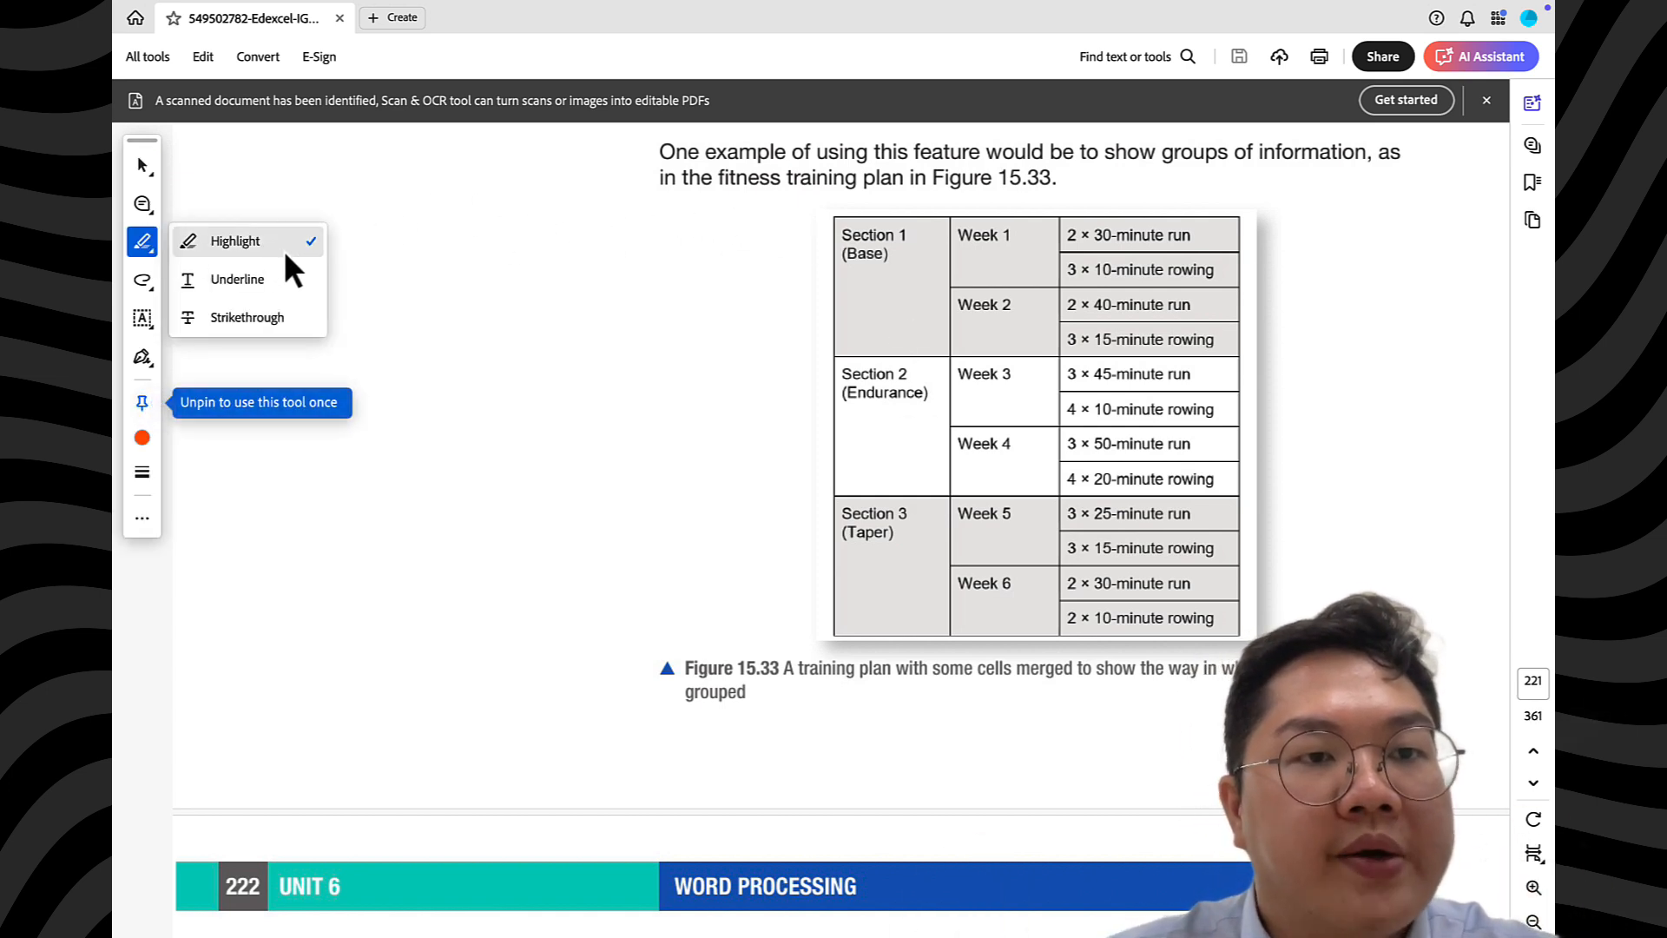
pyautogui.click(894, 191)
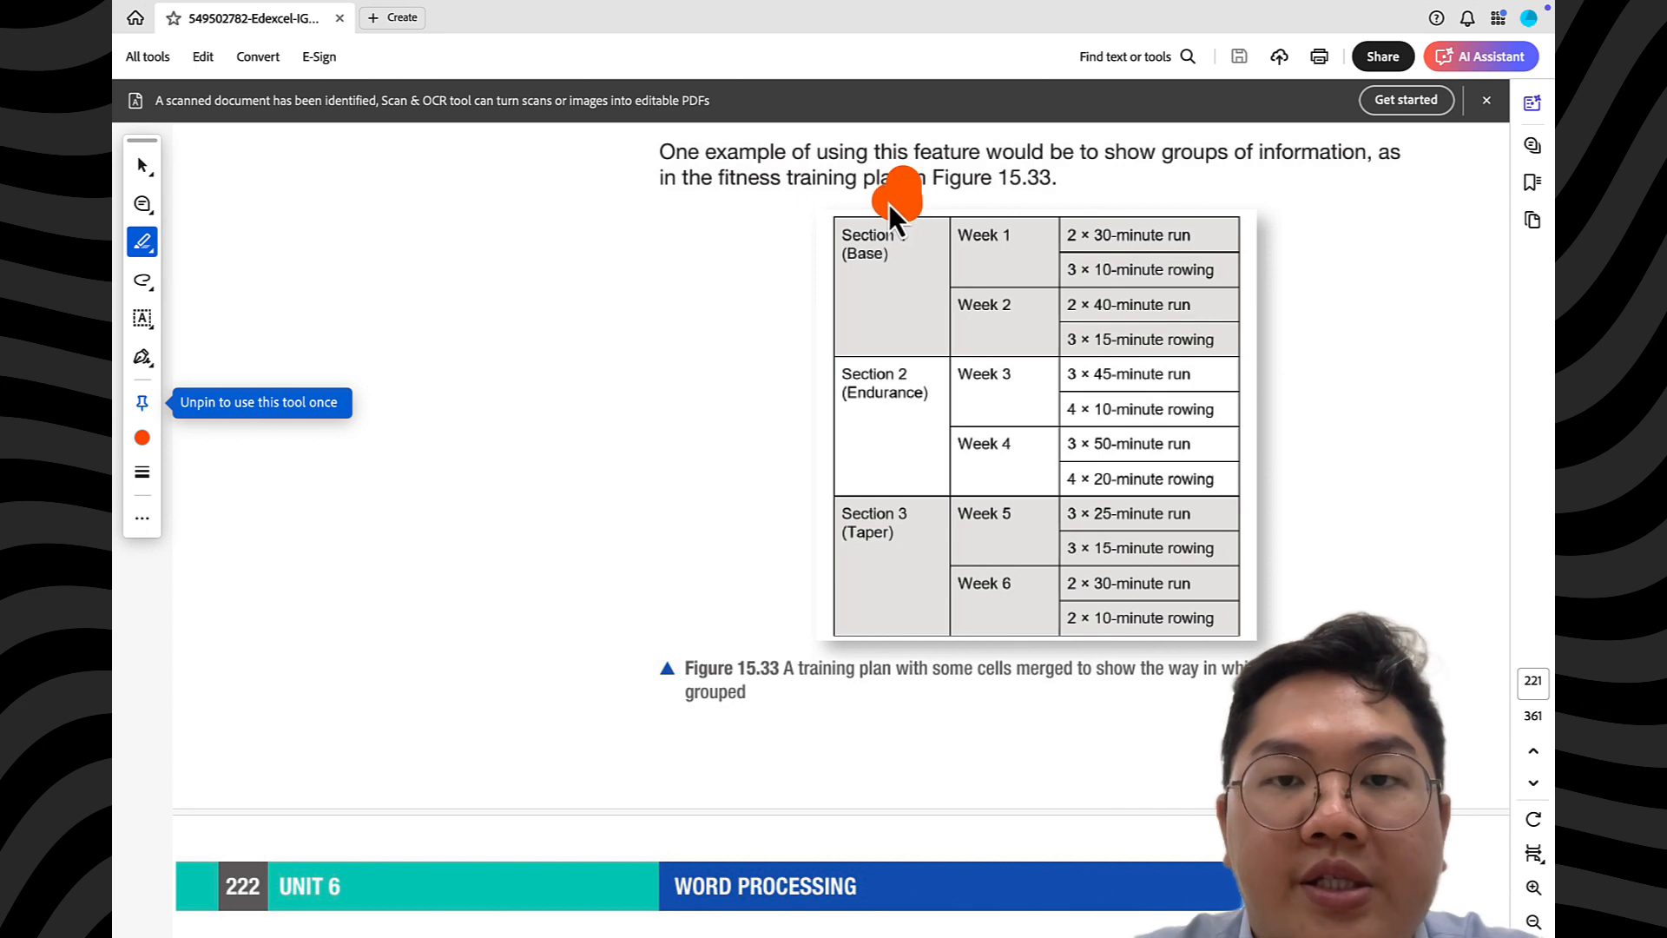
pyautogui.click(141, 473)
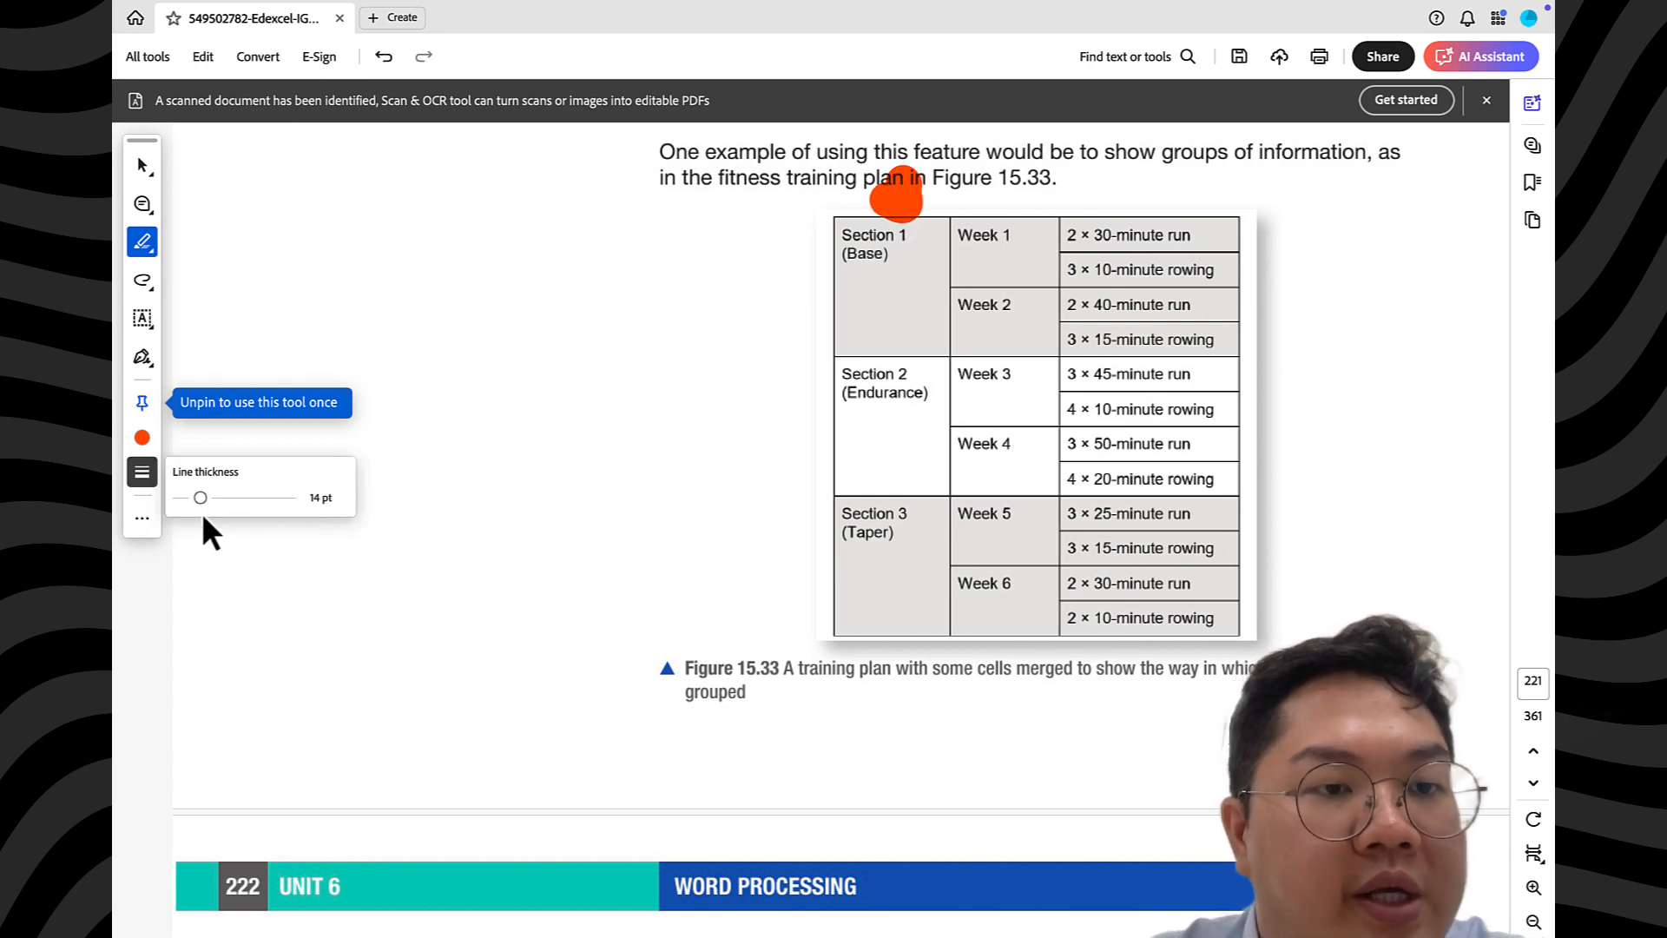
pyautogui.moveTo(186, 499); pyautogui.dragTo(180, 500)
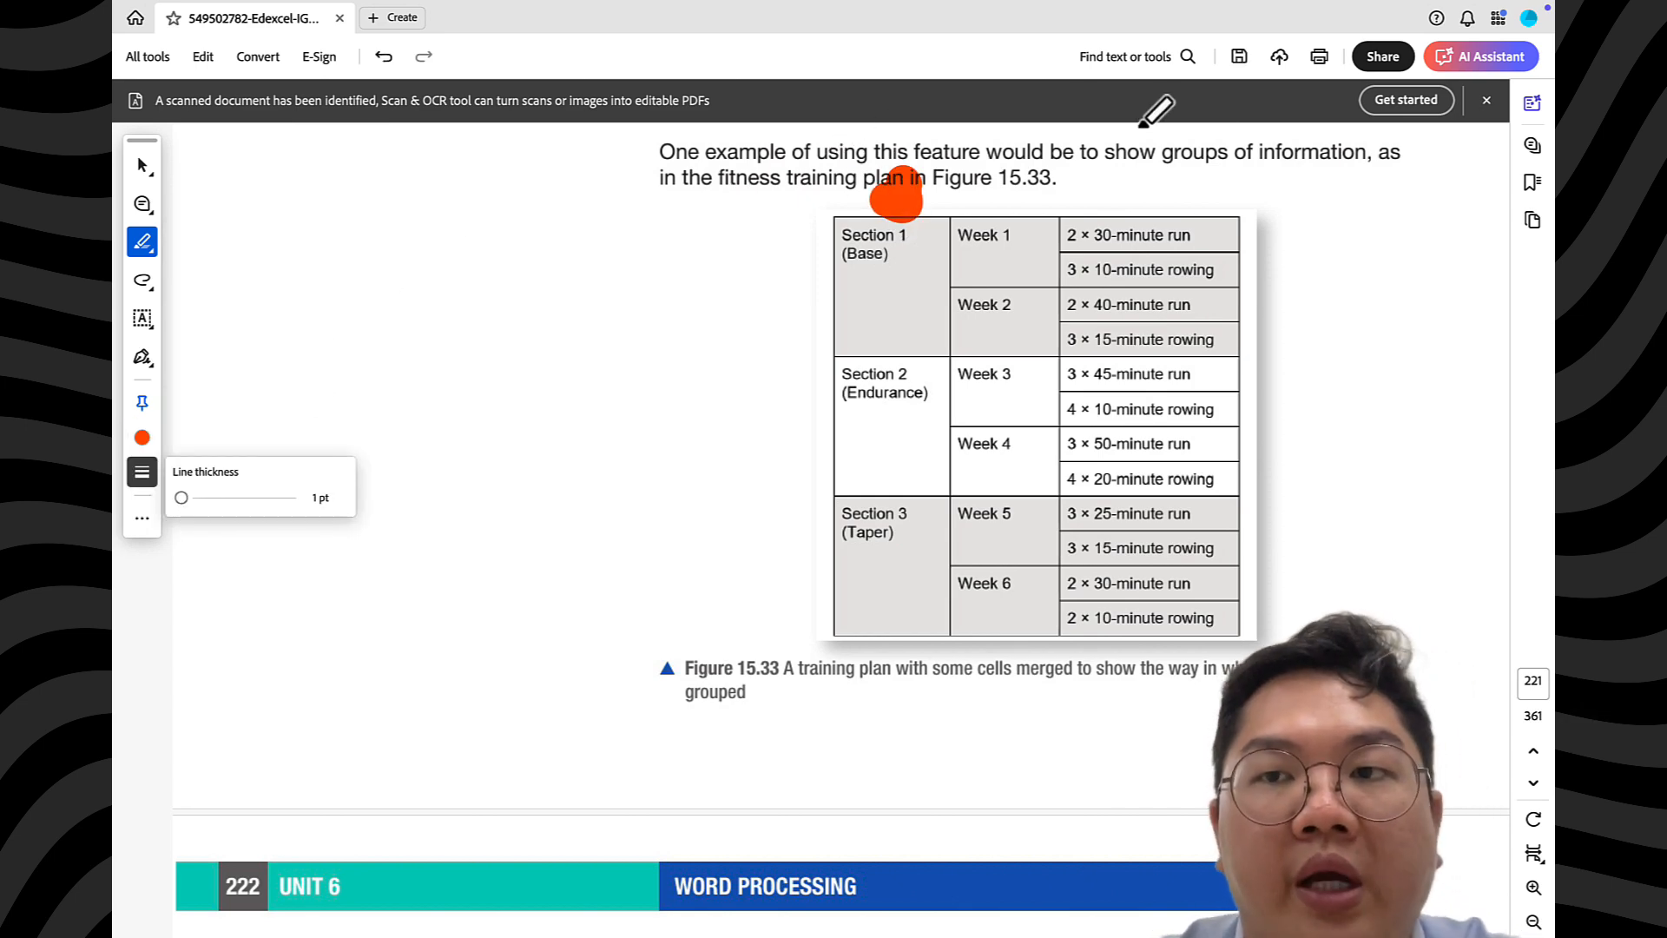
pyautogui.hotkey('ctrl', 'z')
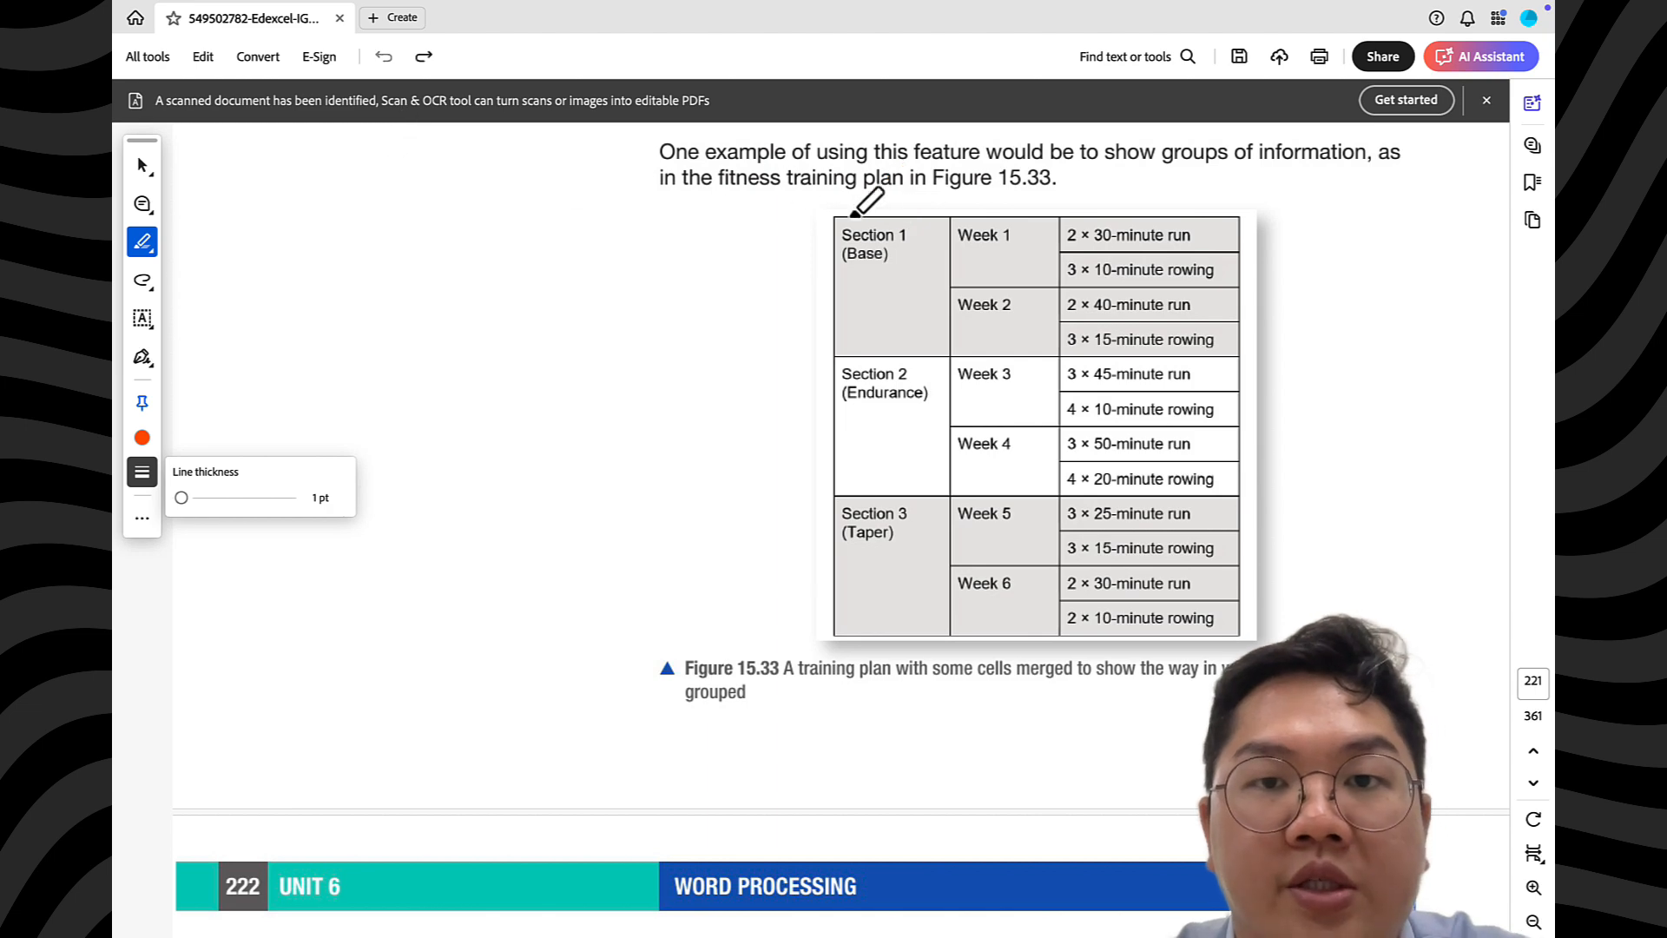
# Draw thin red arrows above the three columns of the training plan table and dismiss the share-for-review prompt
pyautogui.moveTo(901, 205); pyautogui.dragTo(931, 213)
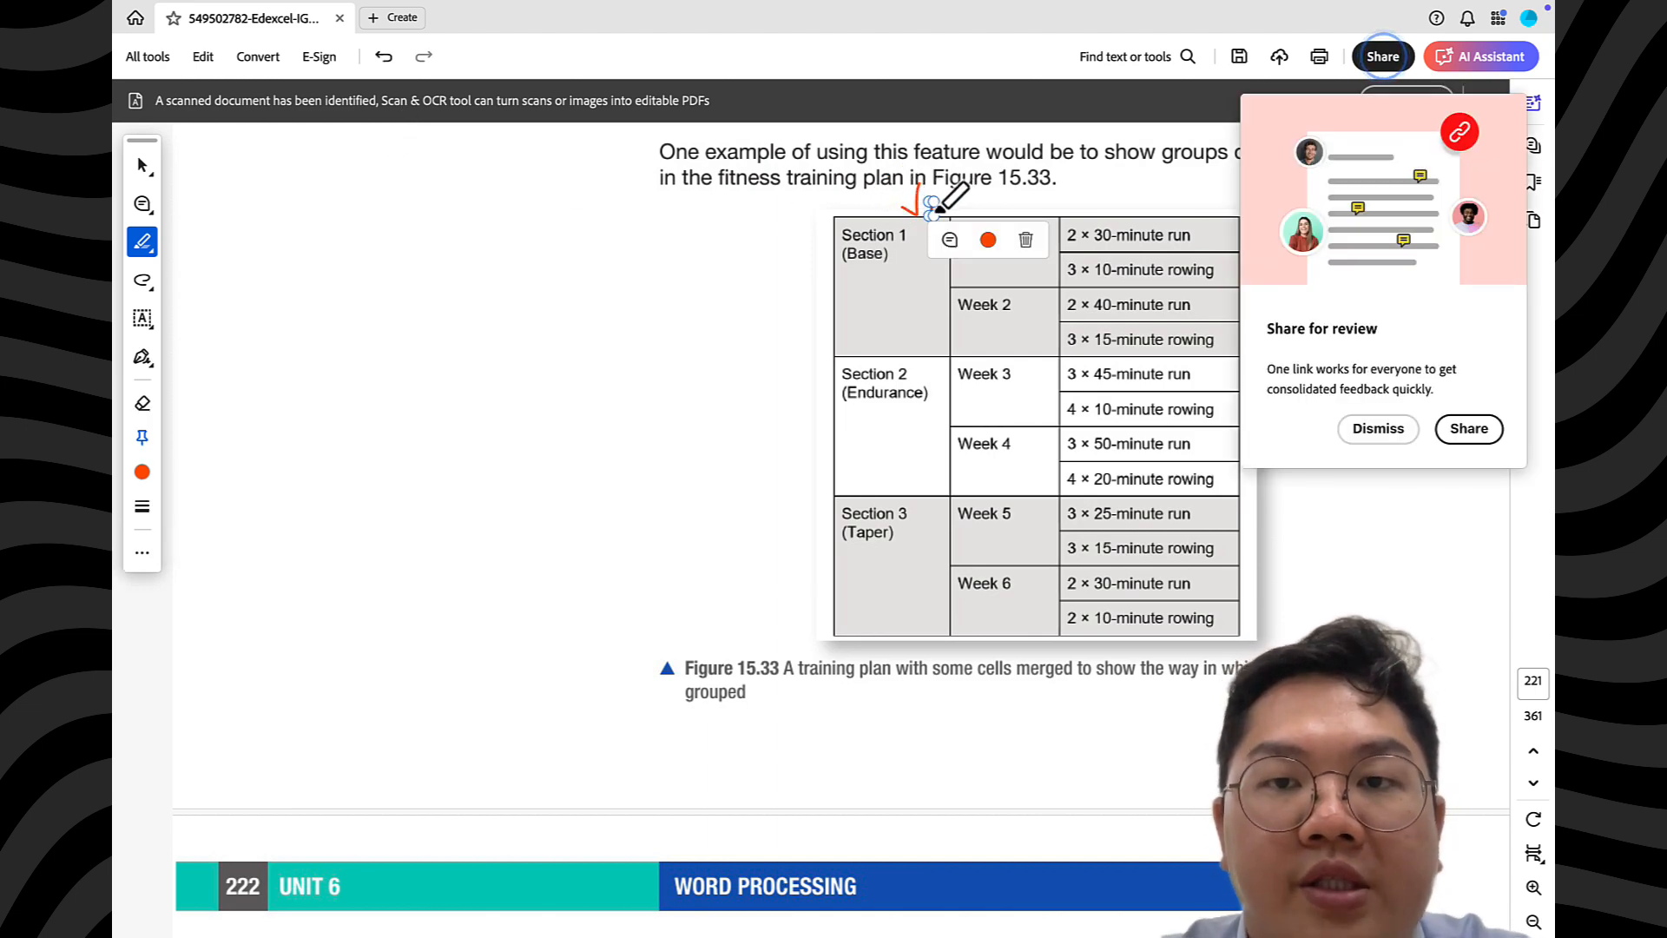
pyautogui.hotkey('ctrl', 'z')
pyautogui.click(1378, 431)
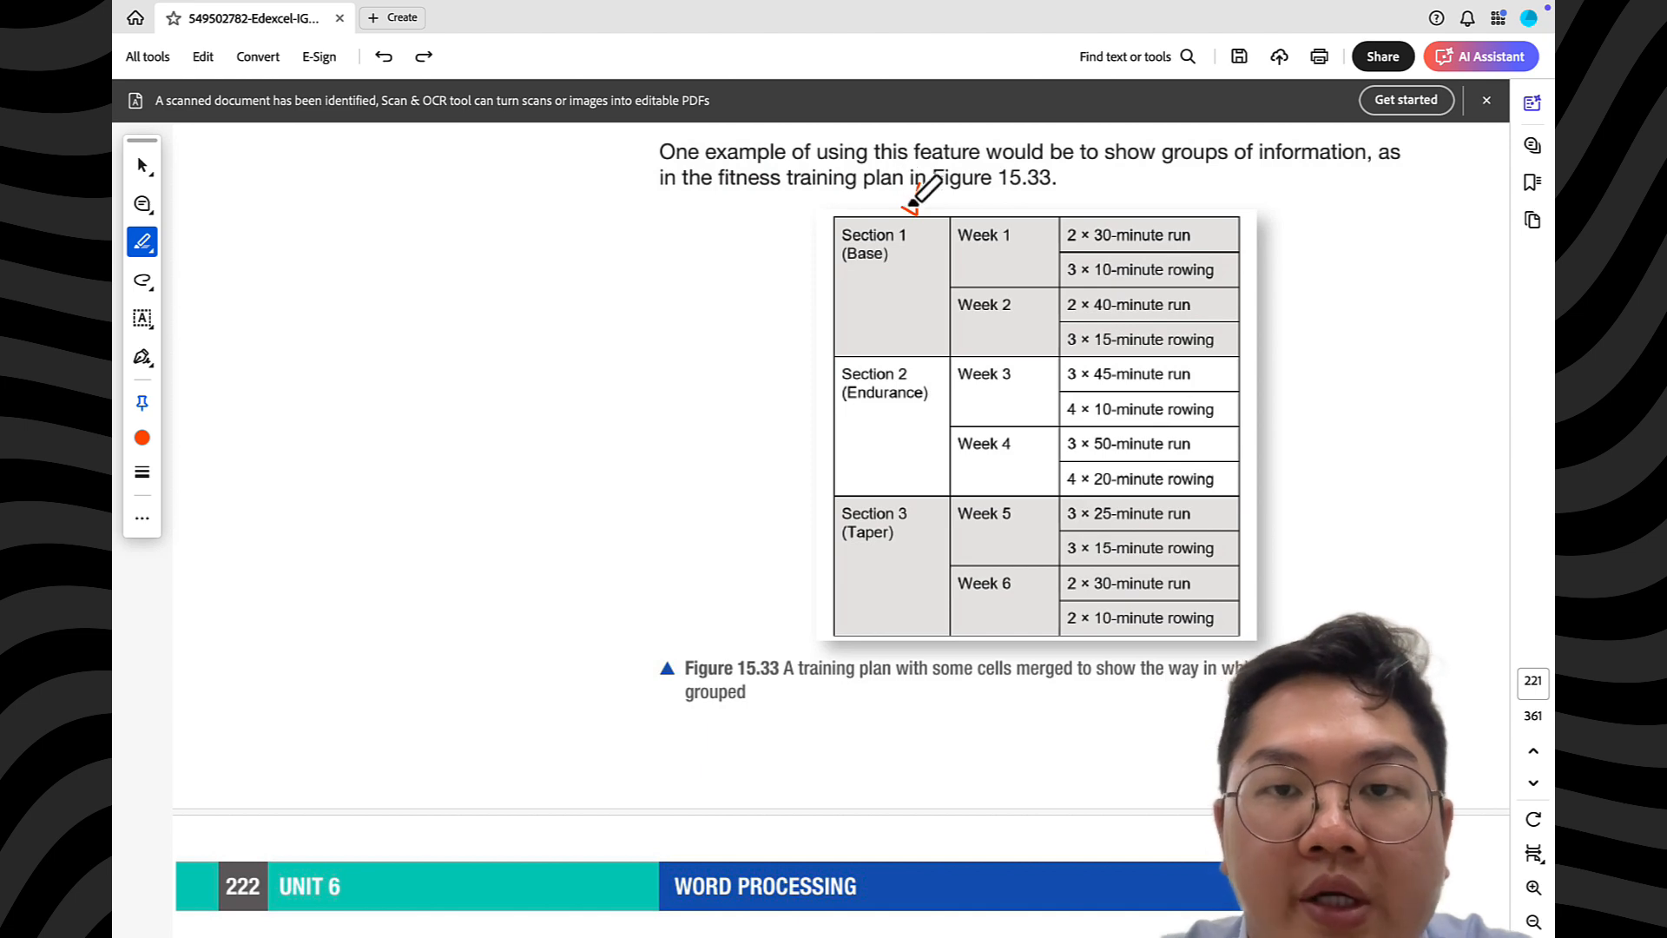
pyautogui.moveTo(931, 214)
pyautogui.mouseDown()
pyautogui.moveTo(957, 198)
pyautogui.moveTo(1045, 213)
pyautogui.mouseUp()
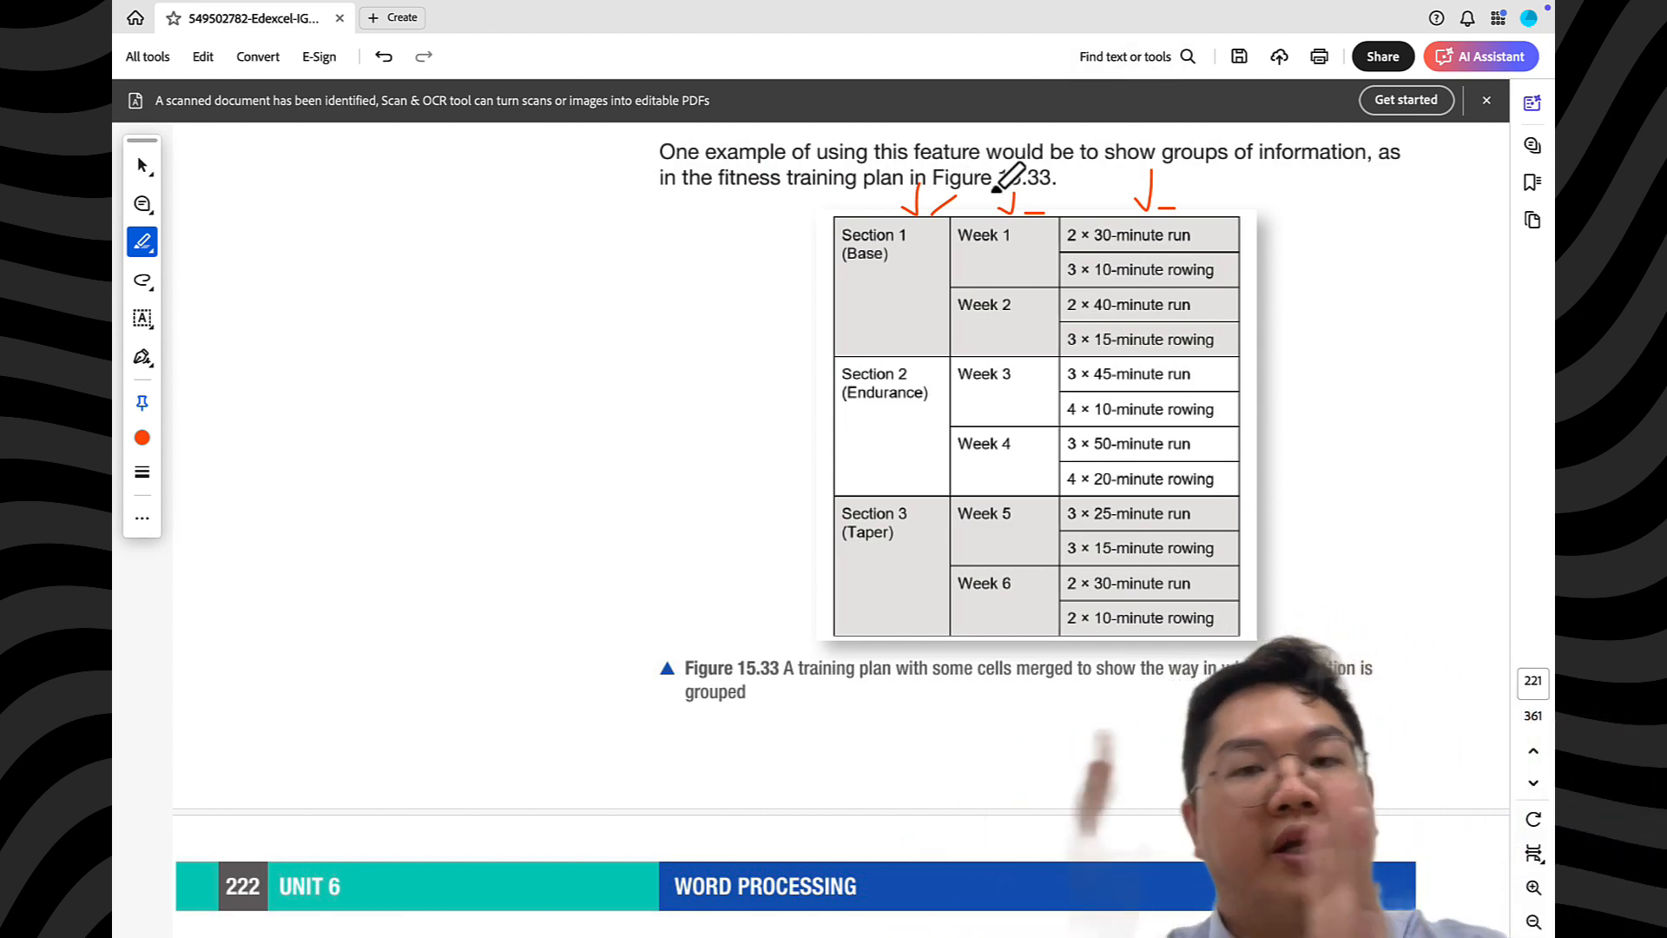
# Mark each row of the training plan table with a red tick or dash beside its right edge
pyautogui.moveTo(1332, 224); pyautogui.dragTo(1263, 224)
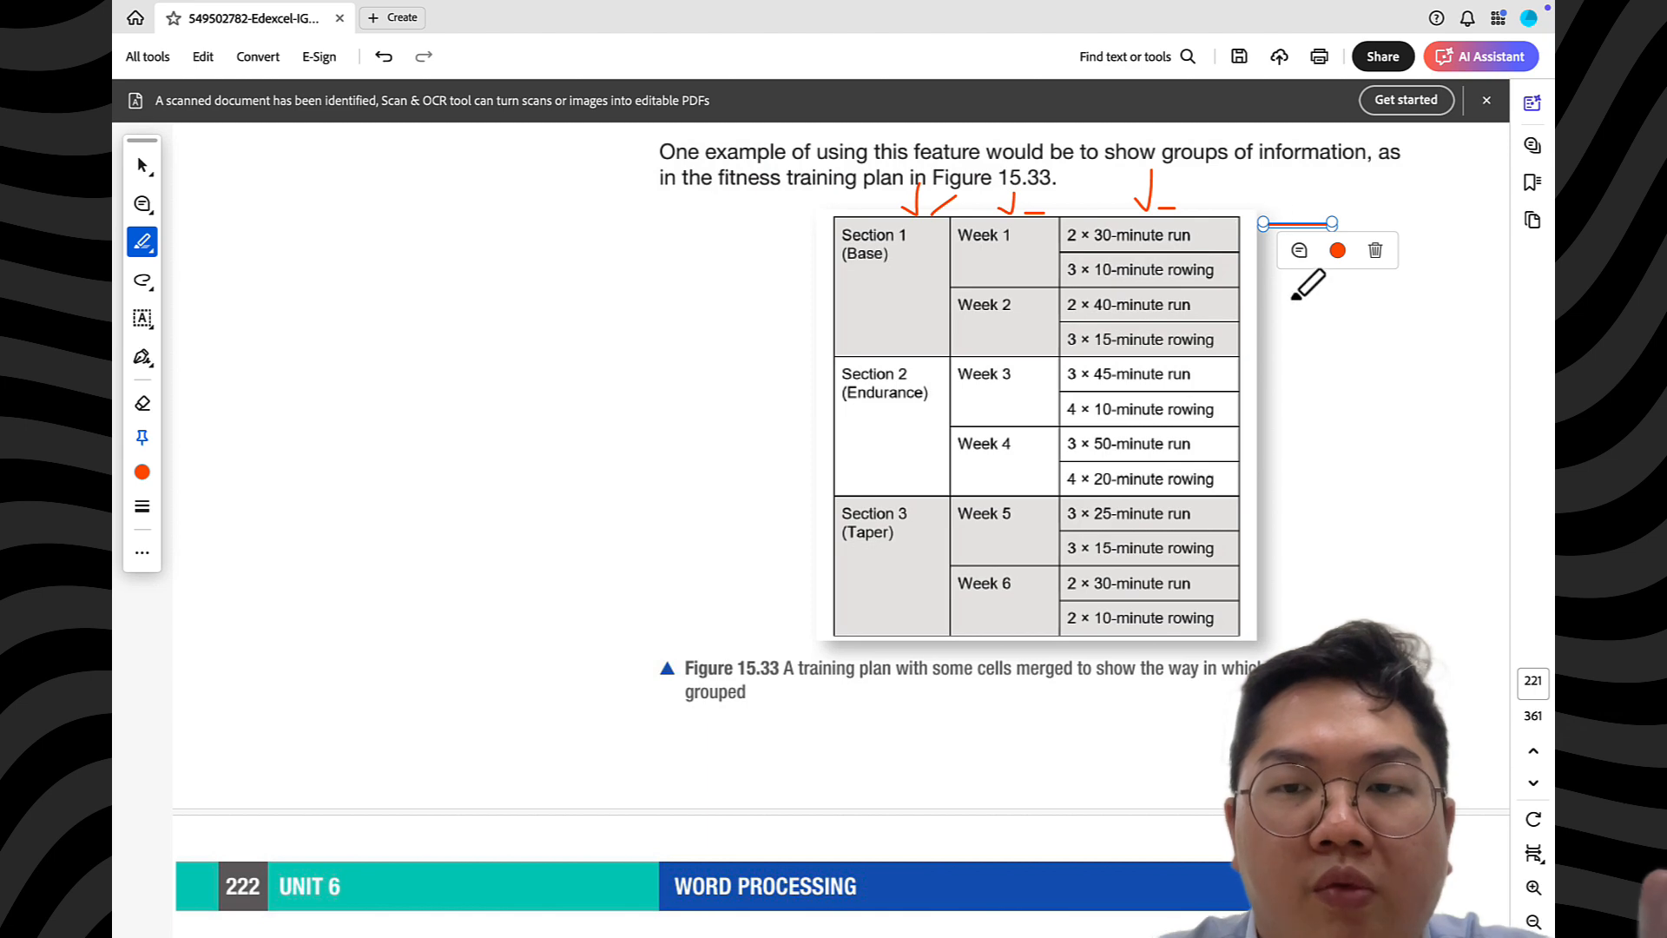
pyautogui.moveTo(1231, 231)
pyautogui.mouseDown()
pyautogui.moveTo(1256, 217)
pyautogui.moveTo(1272, 325)
pyautogui.mouseUp()
pyautogui.moveTo(1240, 383)
pyautogui.mouseDown()
pyautogui.moveTo(1269, 375)
pyautogui.moveTo(1275, 524)
pyautogui.mouseUp()
pyautogui.click(1244, 545)
pyautogui.moveTo(1231, 585); pyautogui.dragTo(1264, 571)
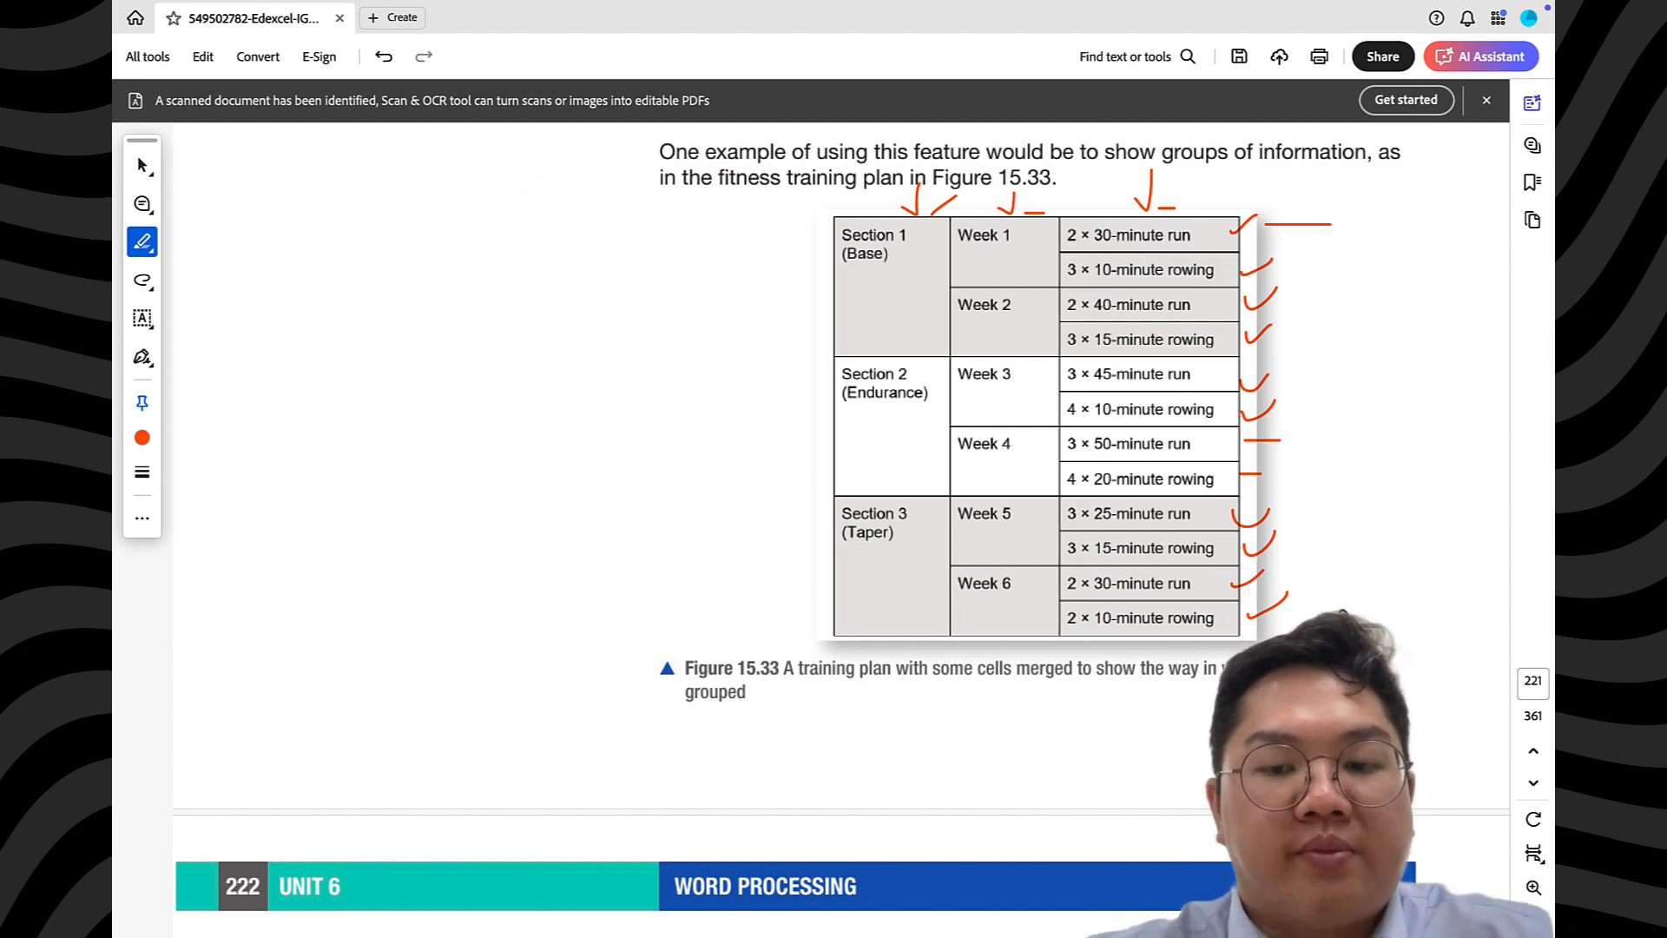
# Switch to Word and create a new blank document
pyautogui.press('super+space')
pyautogui.write('word')
pyautogui.press('Return')
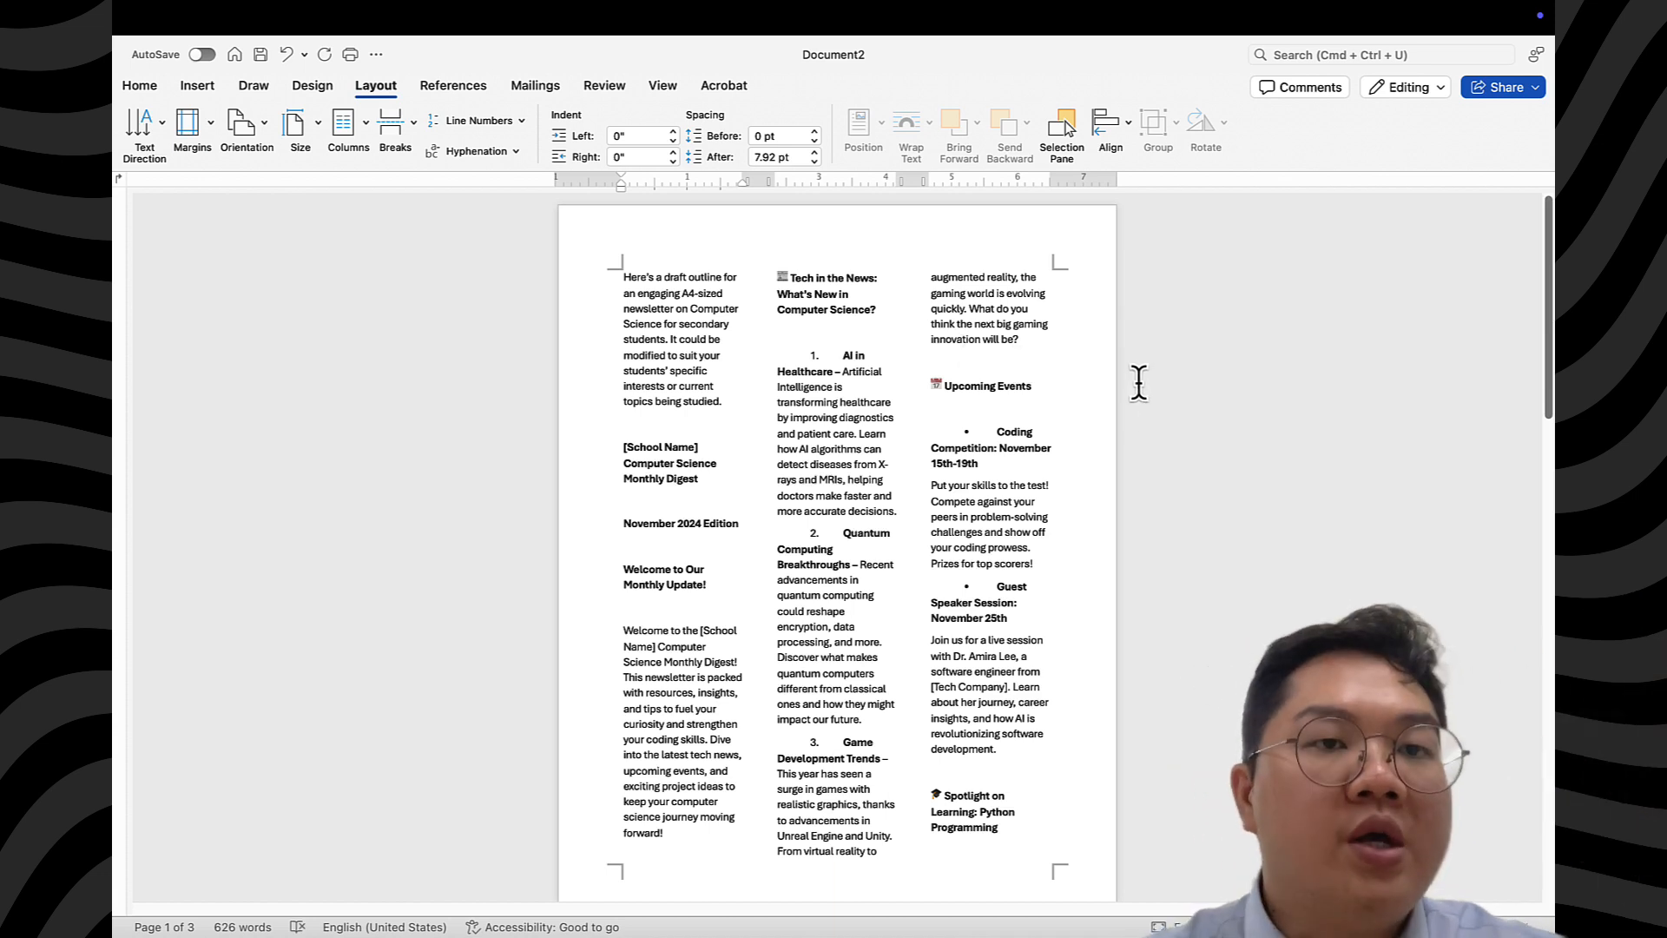
pyautogui.click(224, 17)
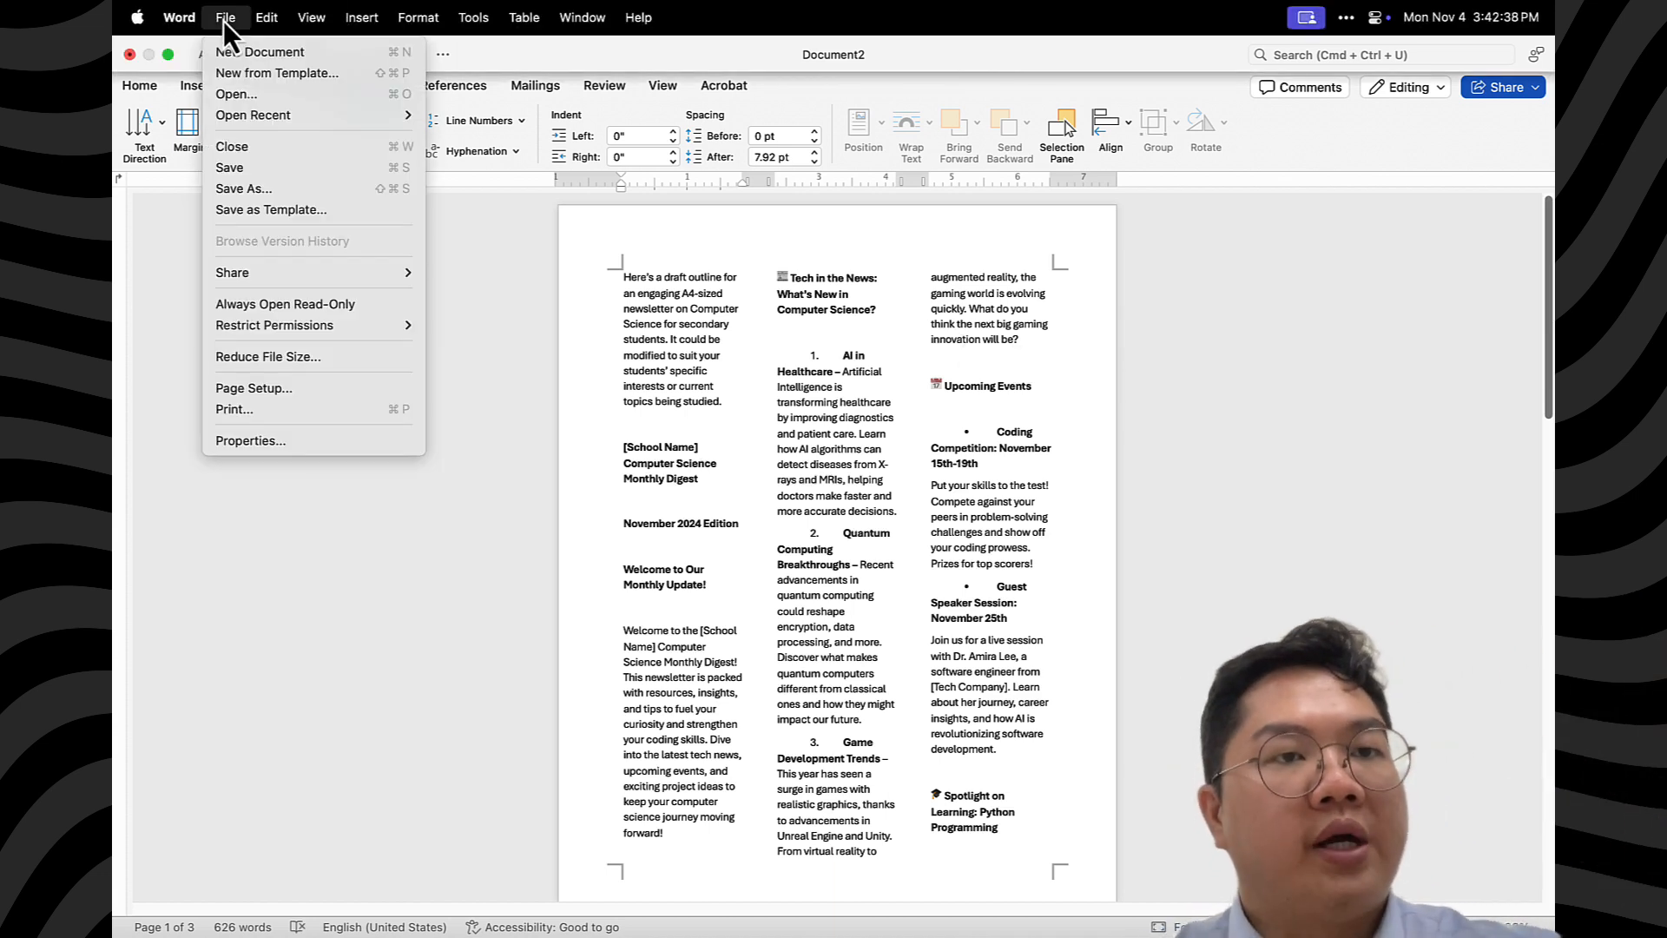
pyautogui.click(264, 53)
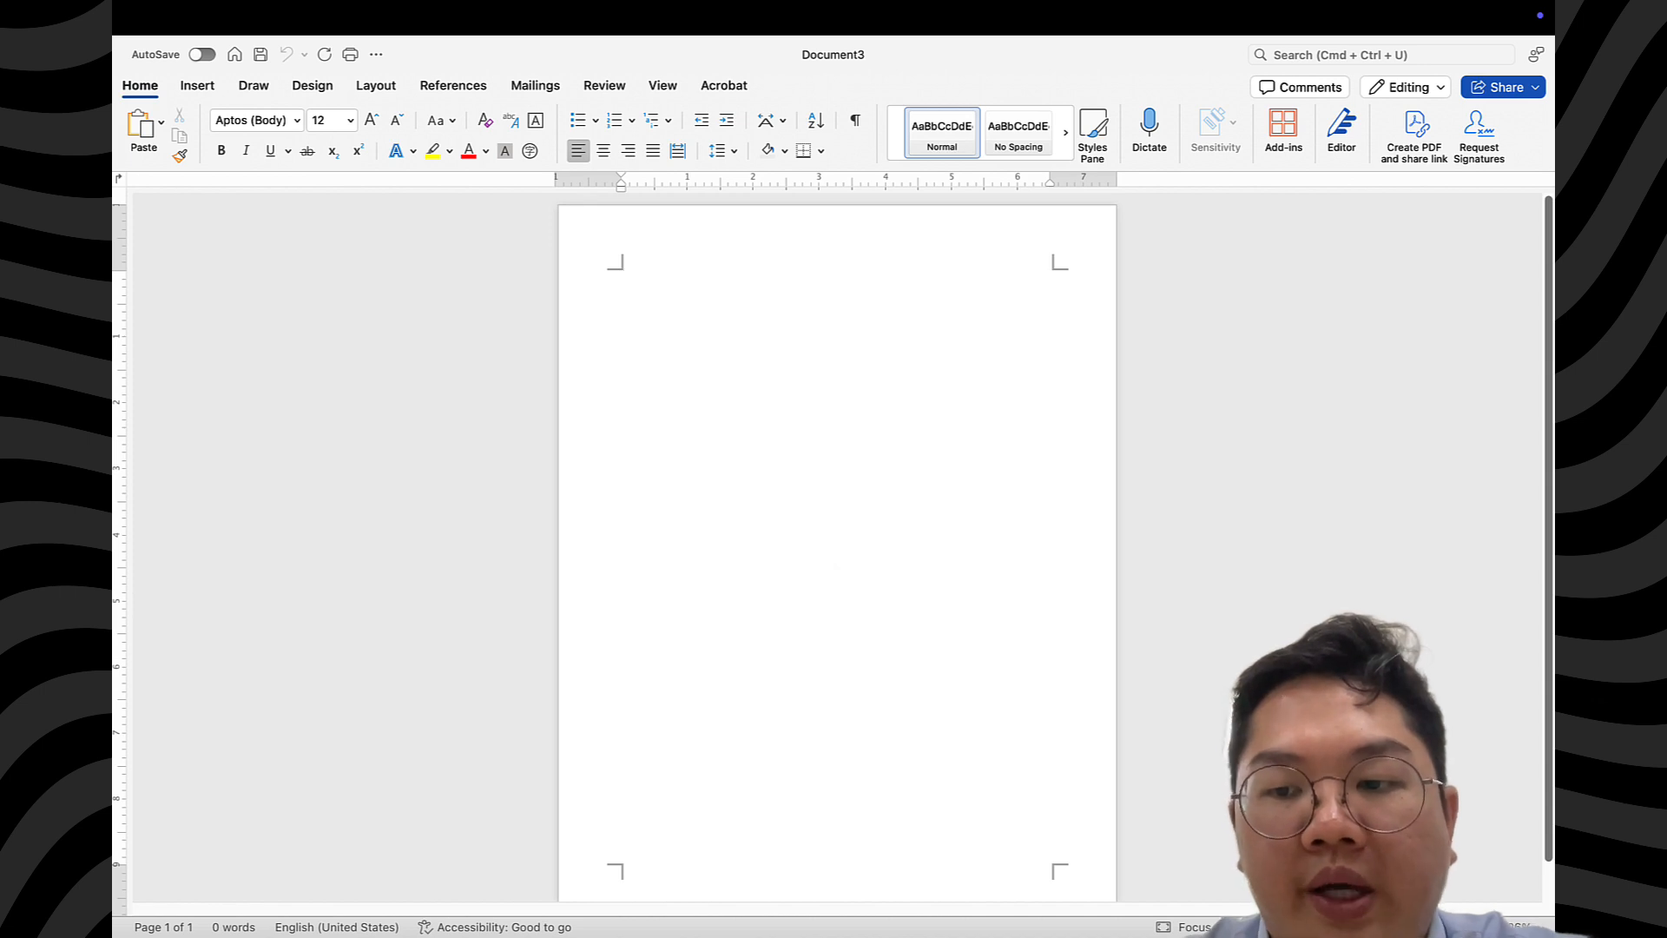
# Insert a table with 3 columns and 12 rows, keeping the initial column width on Auto
pyautogui.scroll(9, 837, 565)
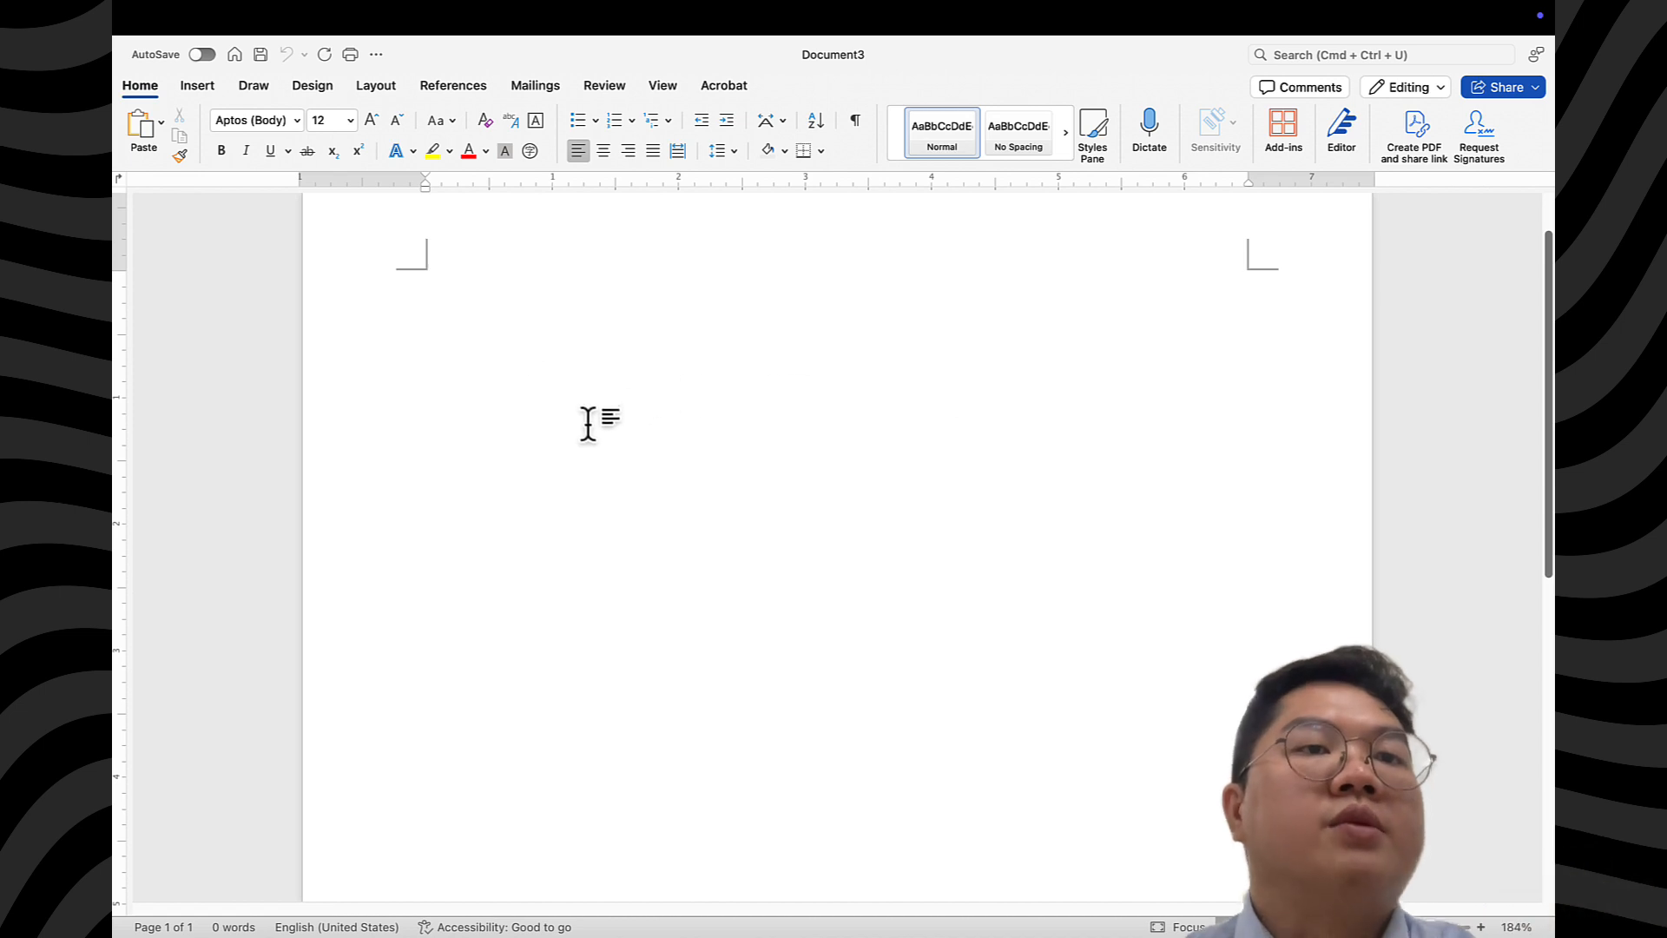
pyautogui.click(204, 85)
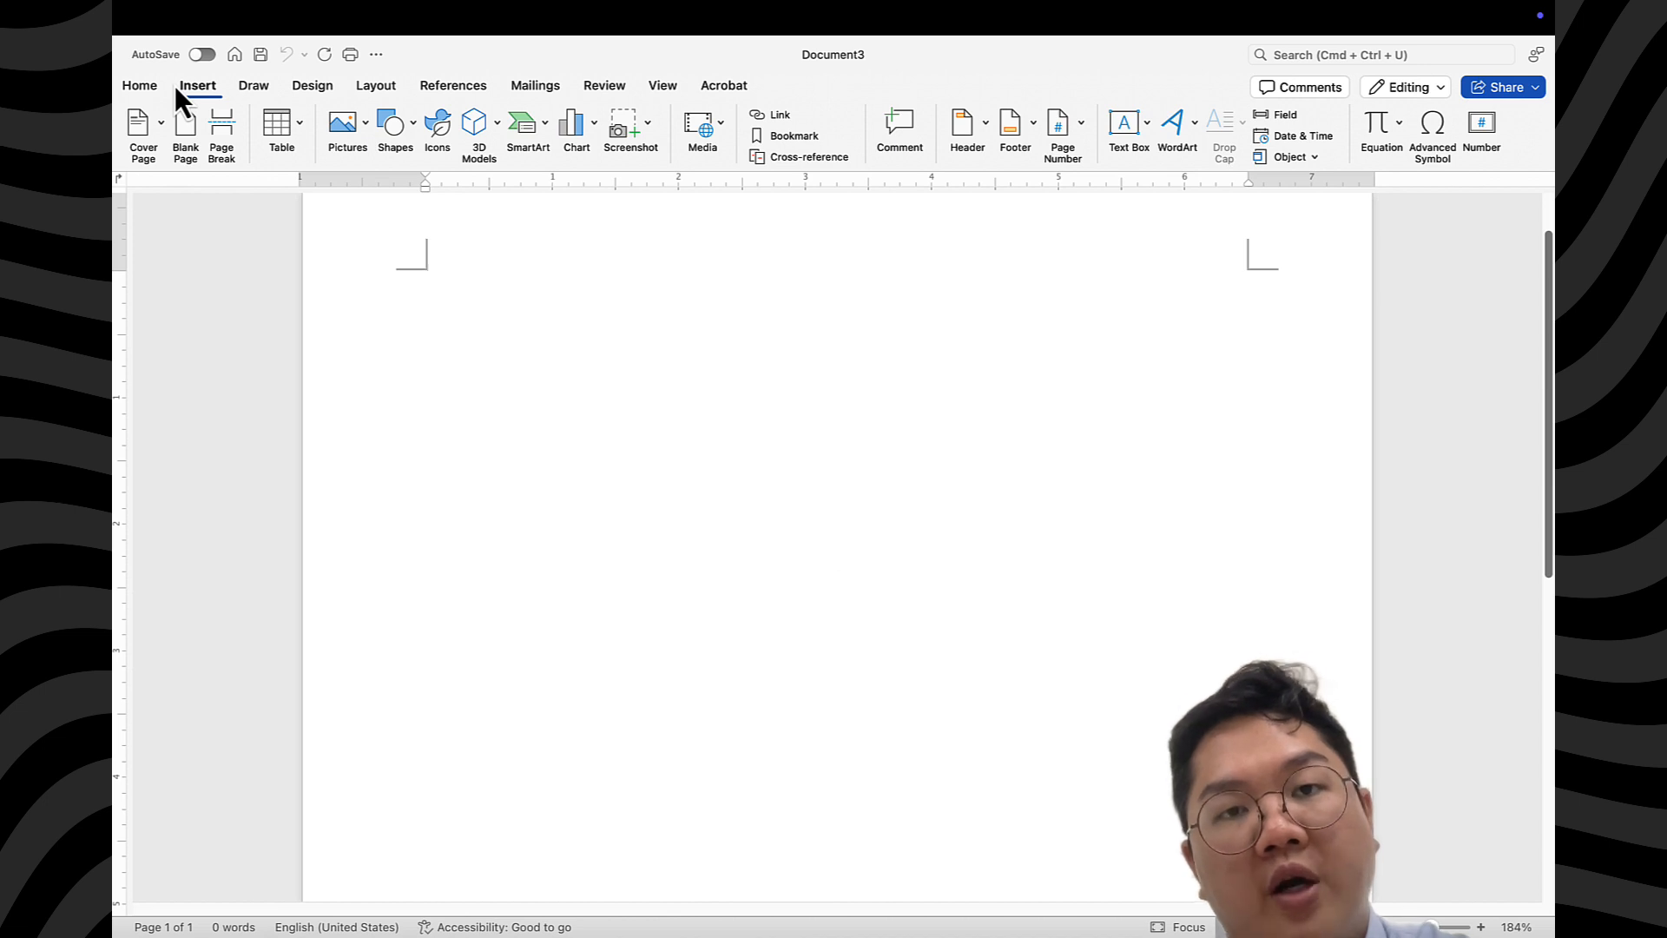
pyautogui.click(300, 123)
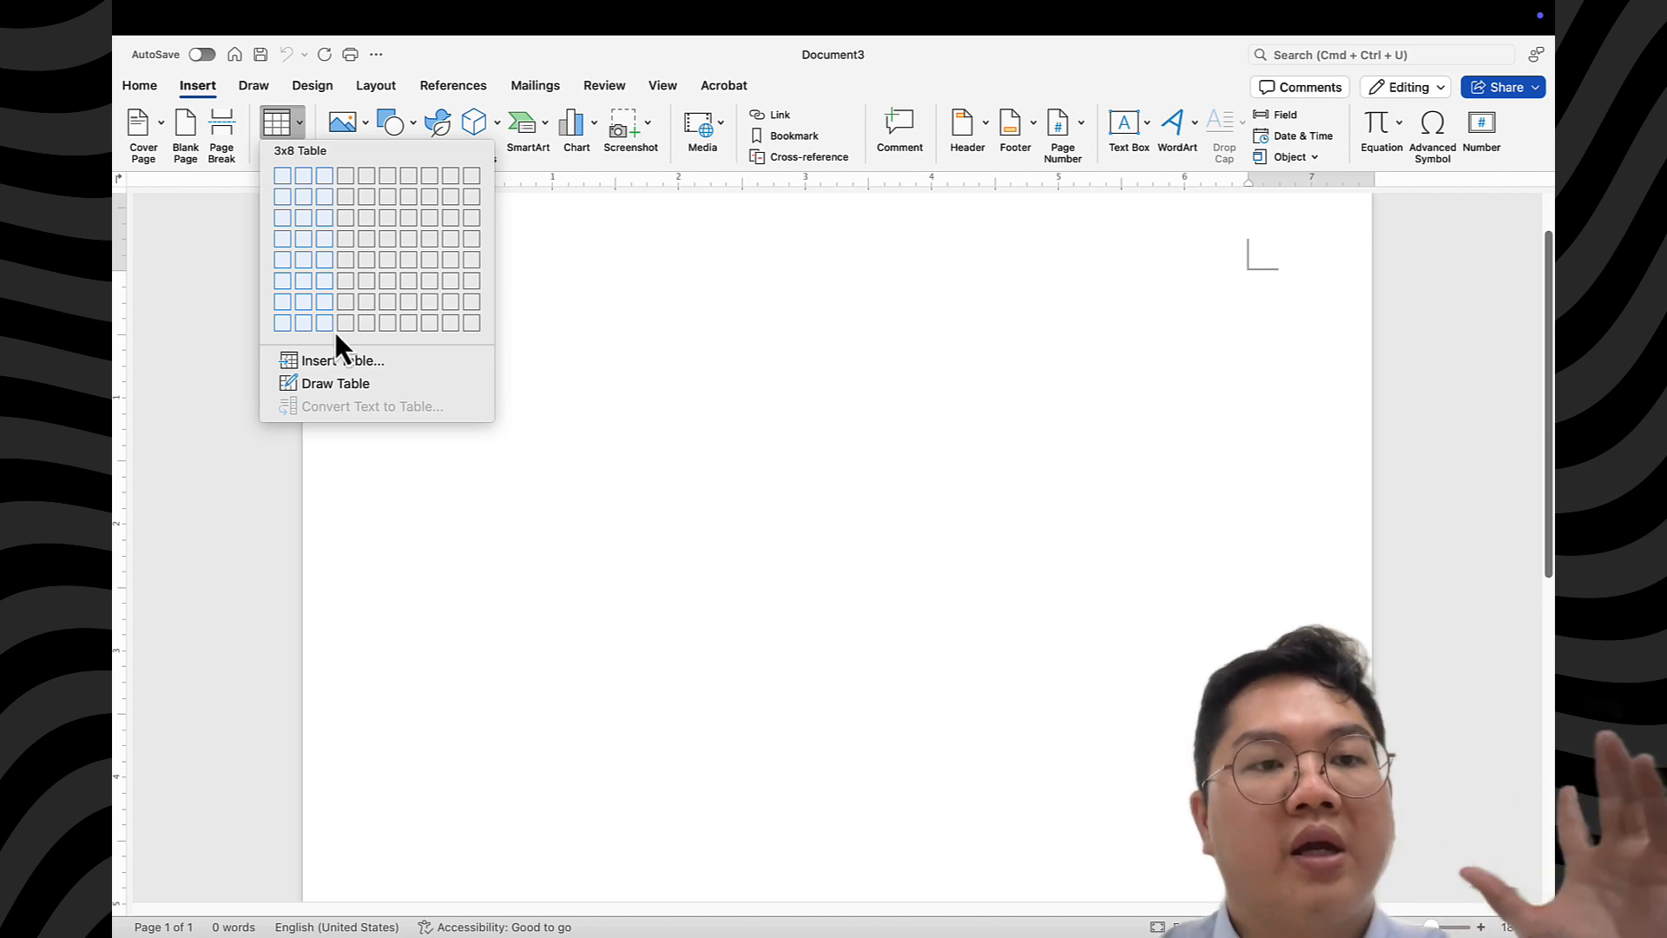
pyautogui.click(339, 361)
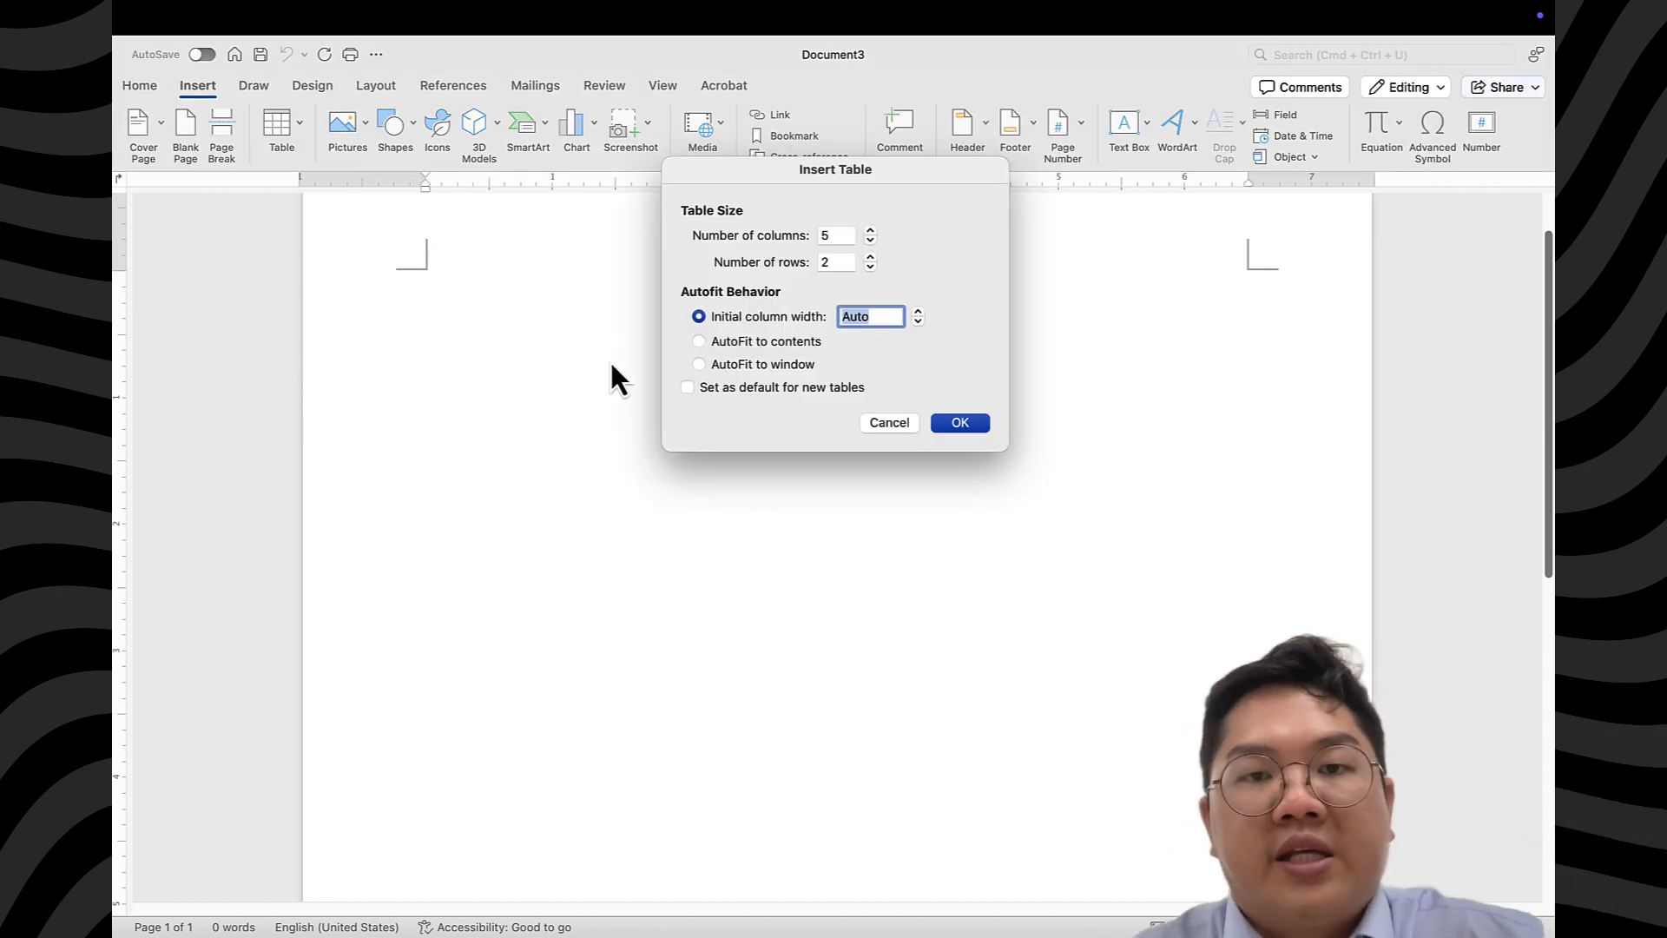
pyautogui.click(871, 241)
pyautogui.click(871, 241)
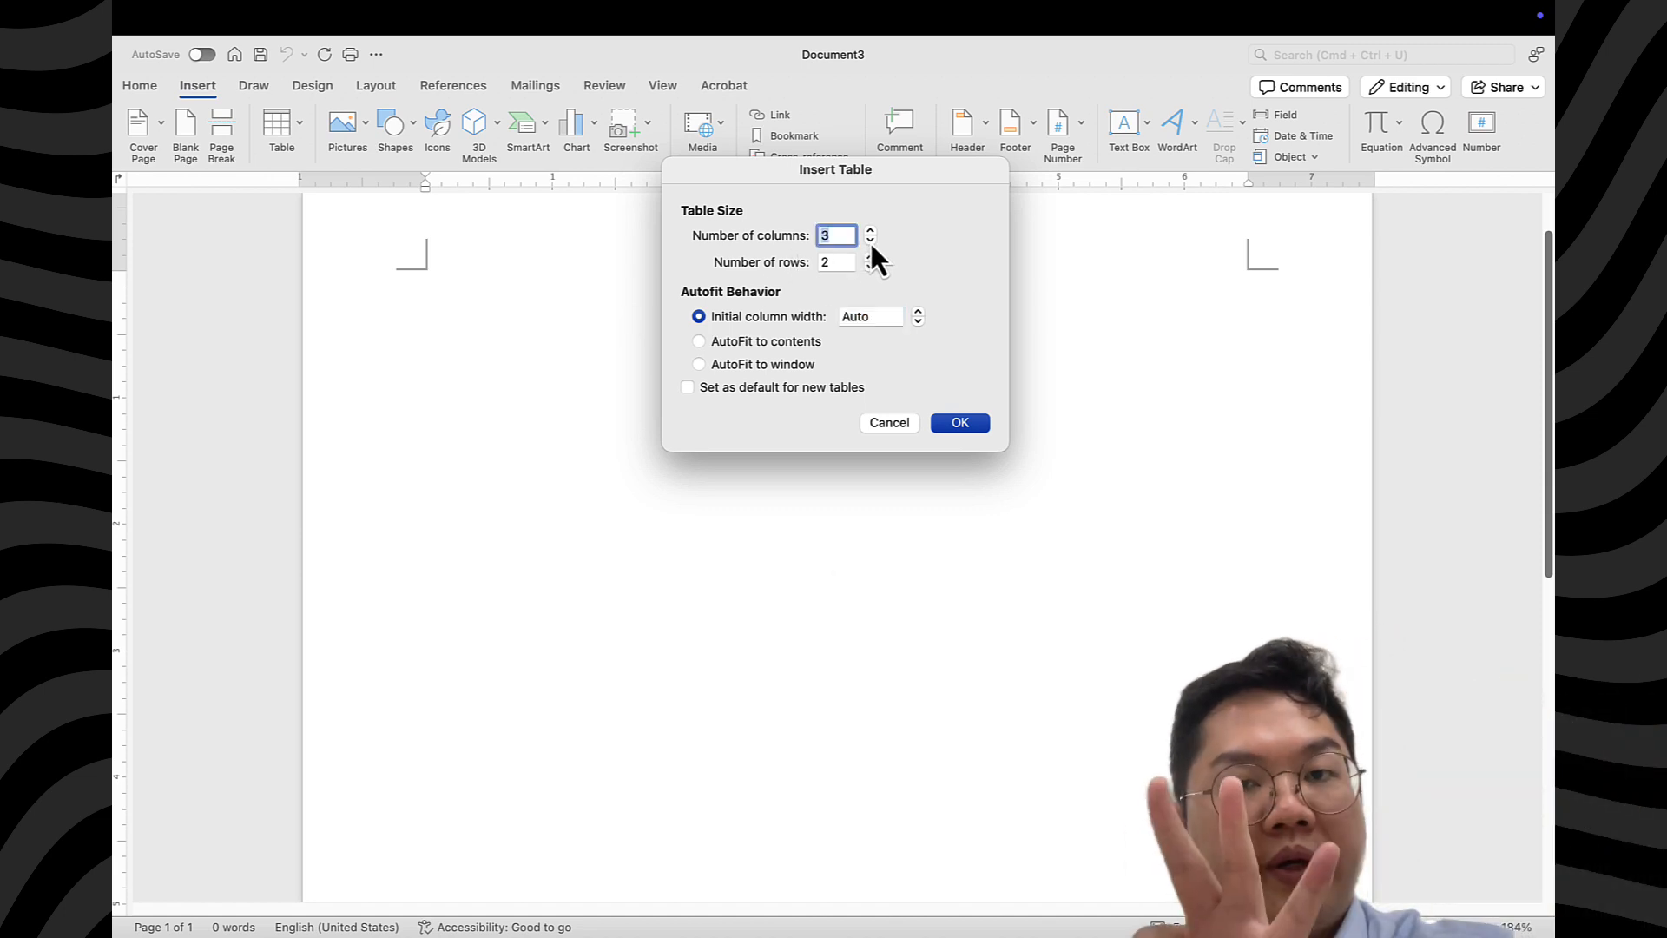
pyautogui.press('Tab')
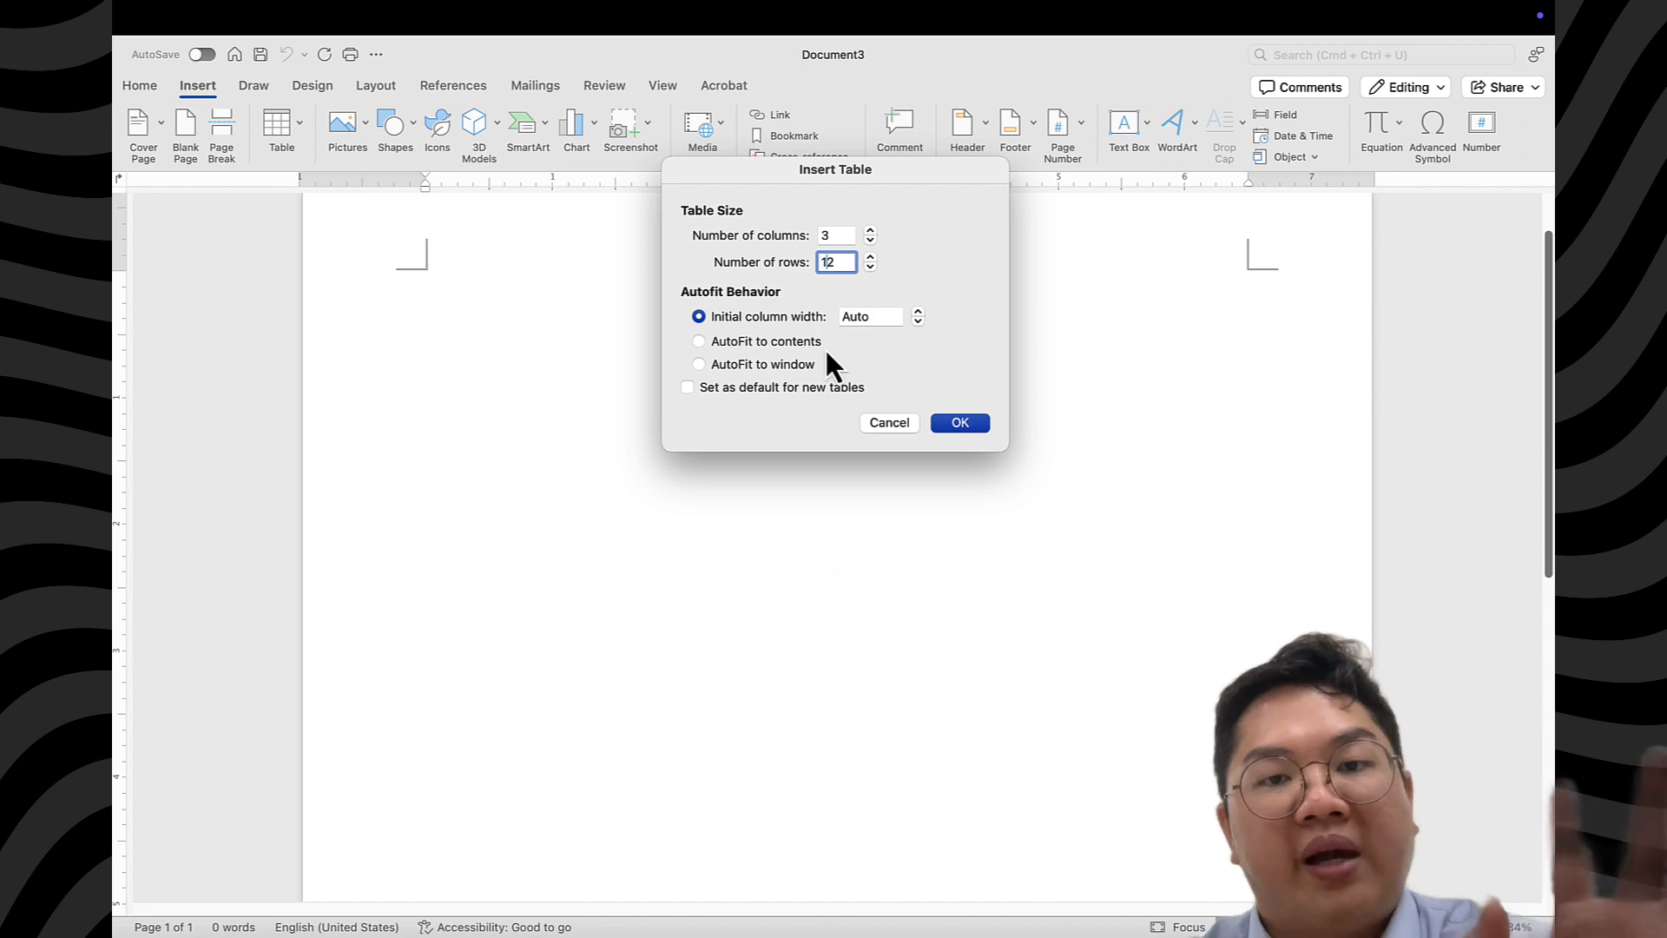
pyautogui.click(961, 427)
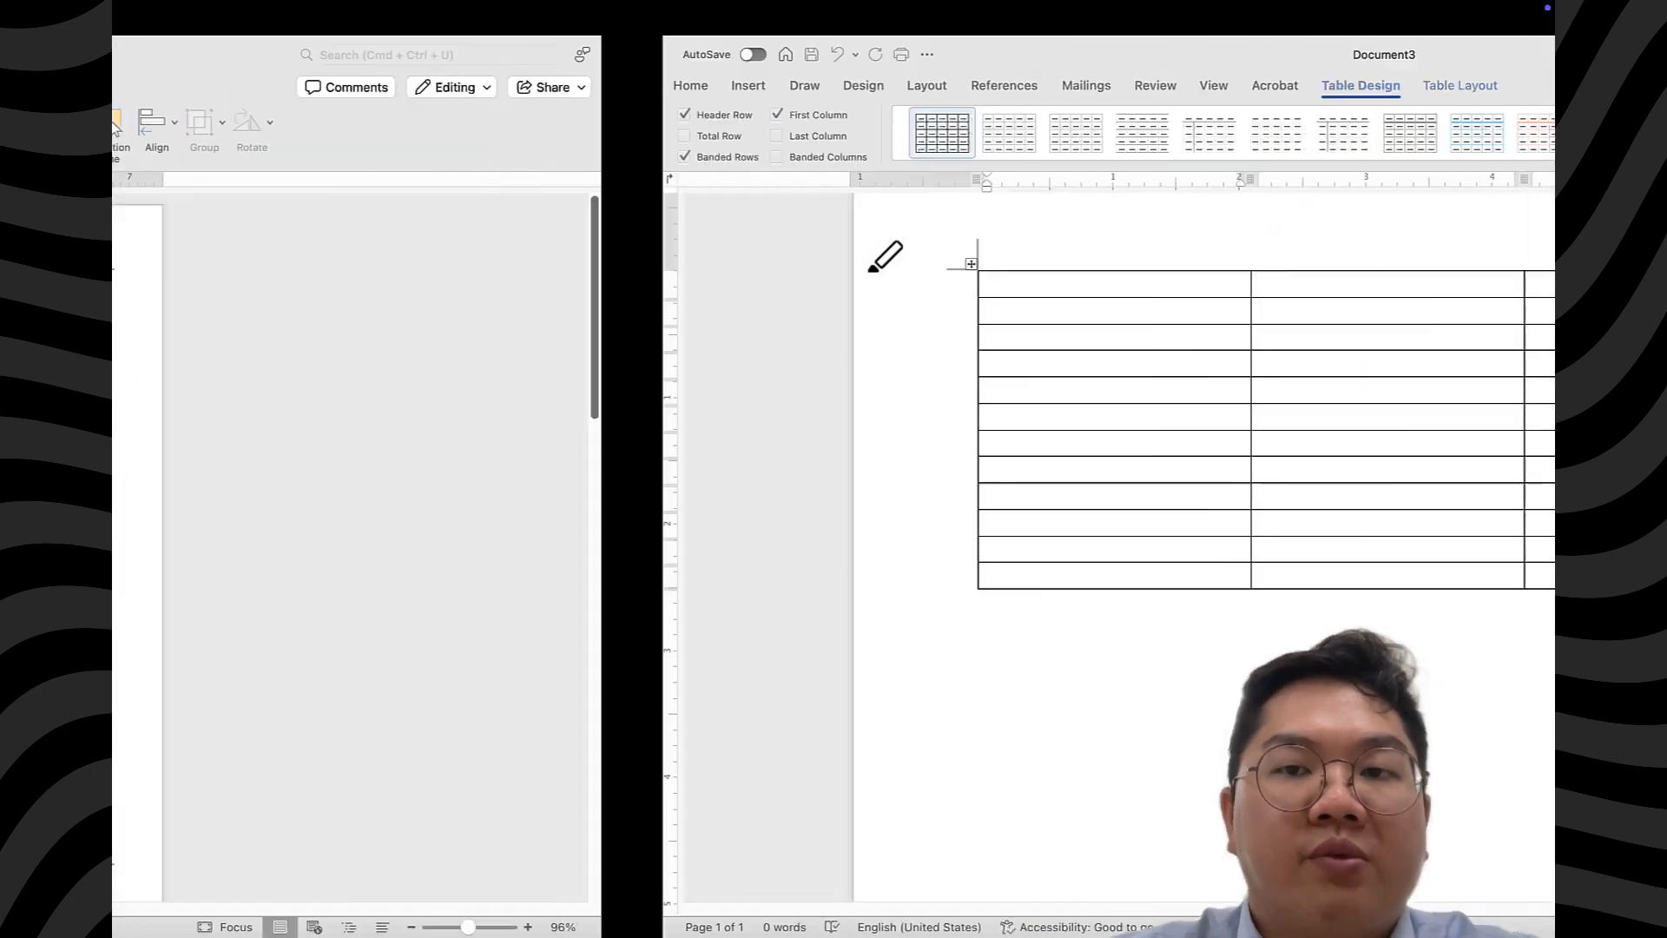
# Enter "Section 1" in the table's first cell and start a second line beneath it
pyautogui.press('Escape')
pyautogui.write('Secti')
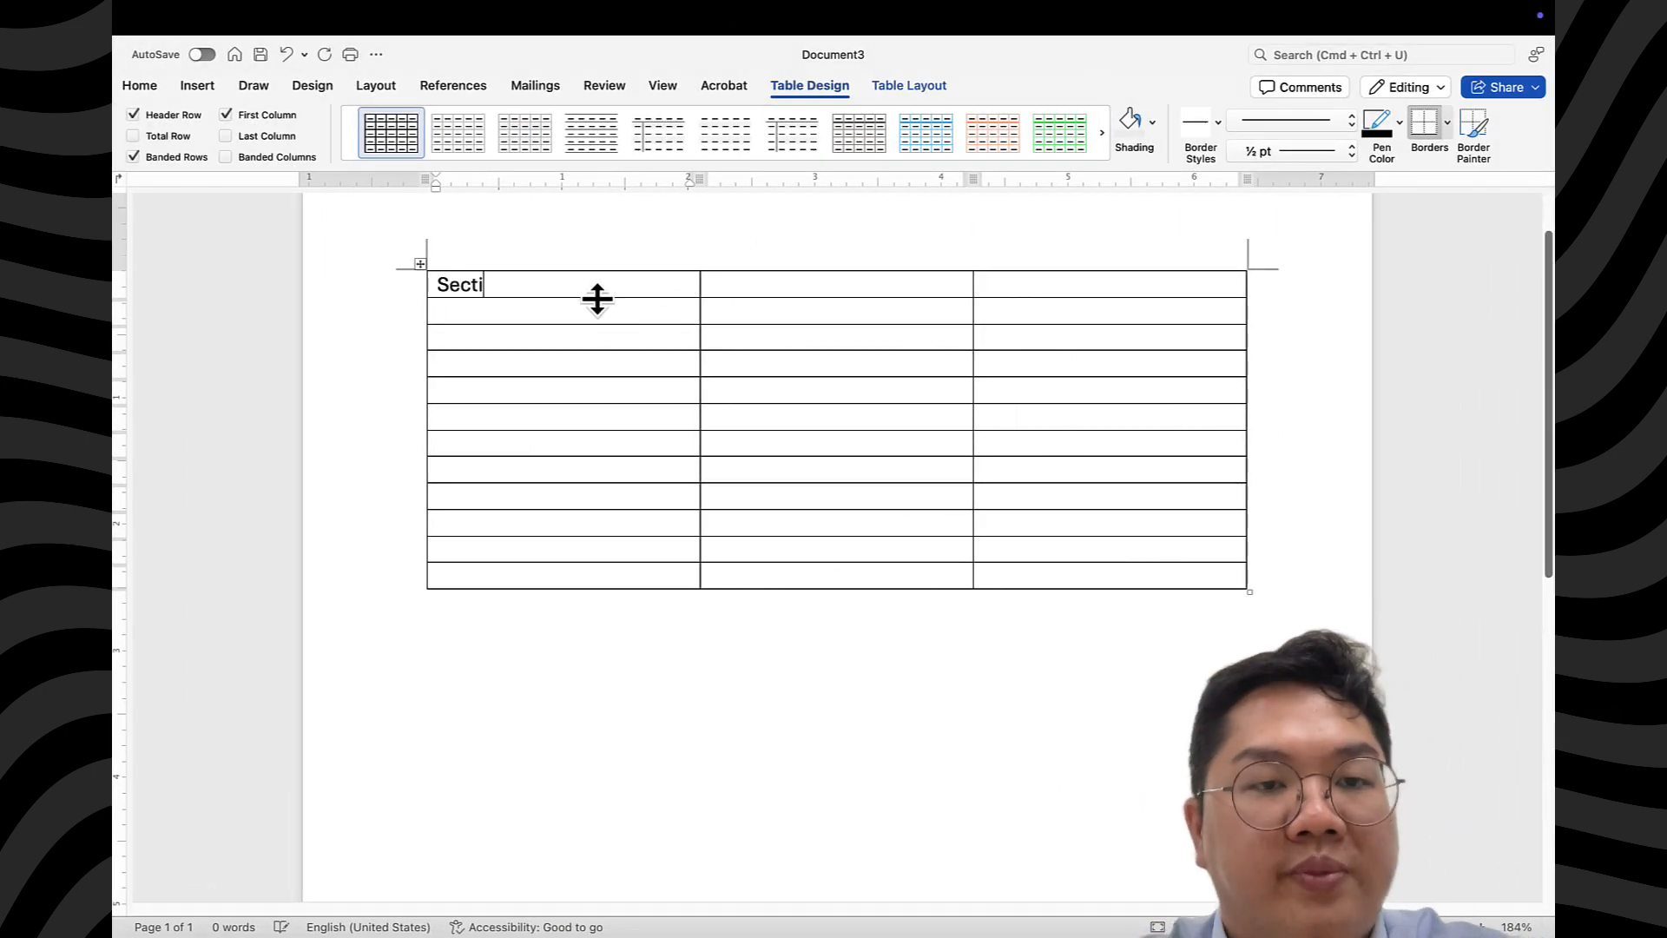
pyautogui.write('on 1')
pyautogui.press('Return')
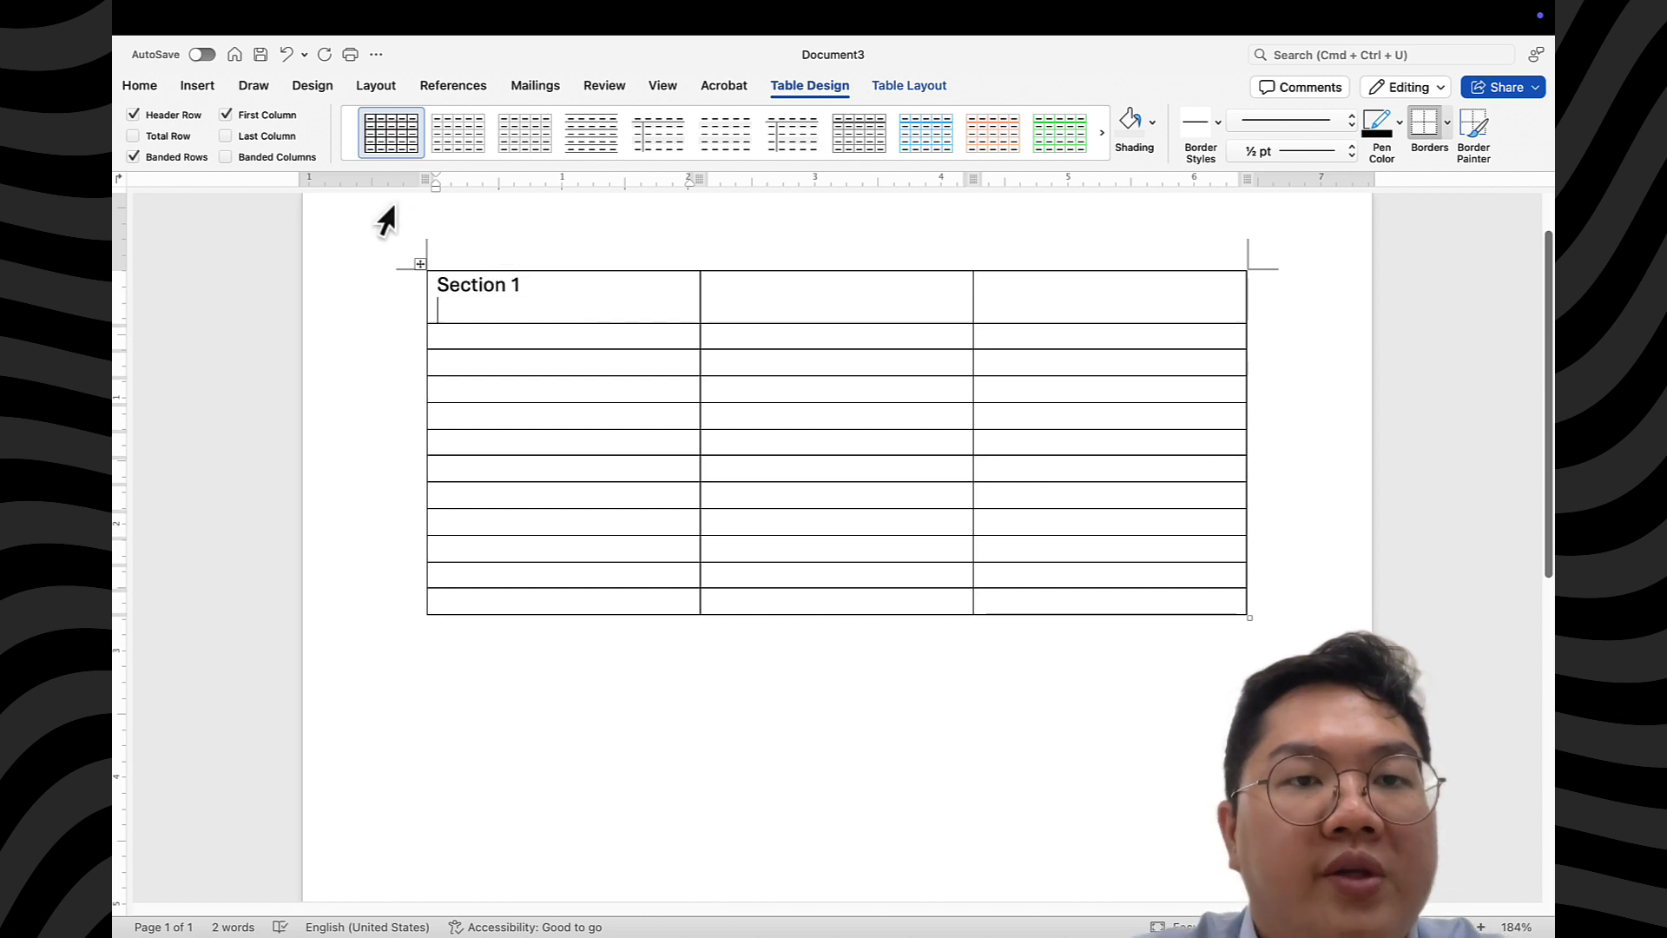
# Arrange the Word document and the textbook PDF side by side in a split view
pyautogui.hotkey('ctrl', 'Up')
pyautogui.moveTo(471, 90); pyautogui.dragTo(393, 99)
pyautogui.click(393, 99)
pyautogui.hotkey('ctrl', 'Left')
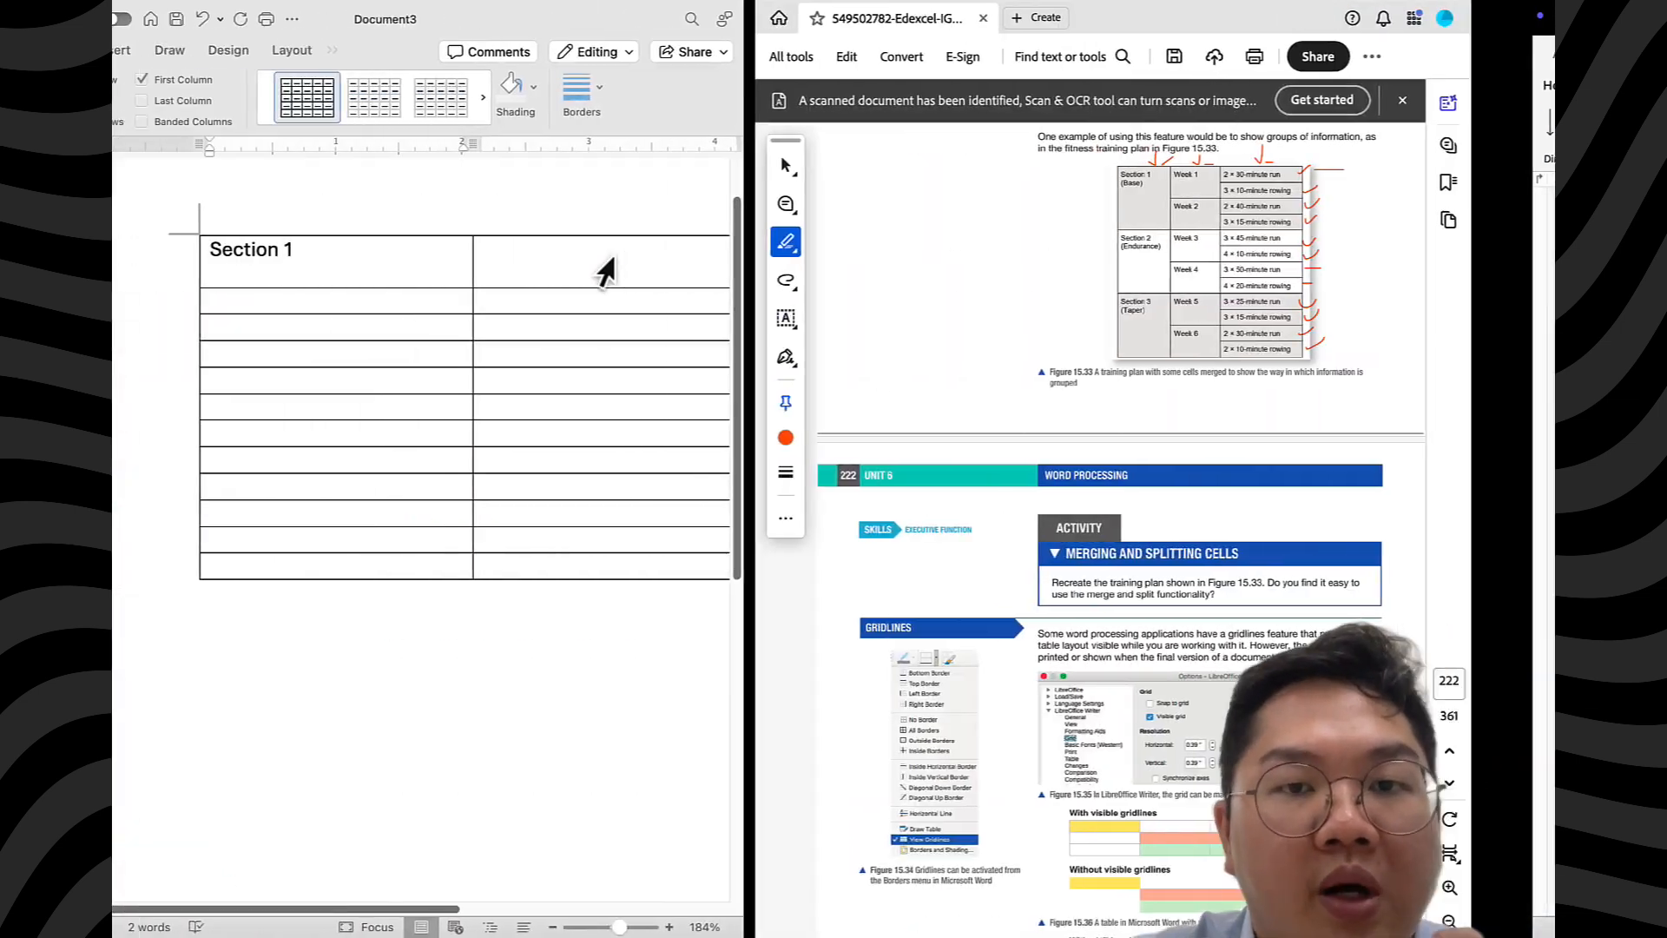
# Add "(Base)" under "Section 1" and enter "Week 1" and "Week 2" in the first two cells of the second column
pyautogui.scroll(8, 1190, 359)
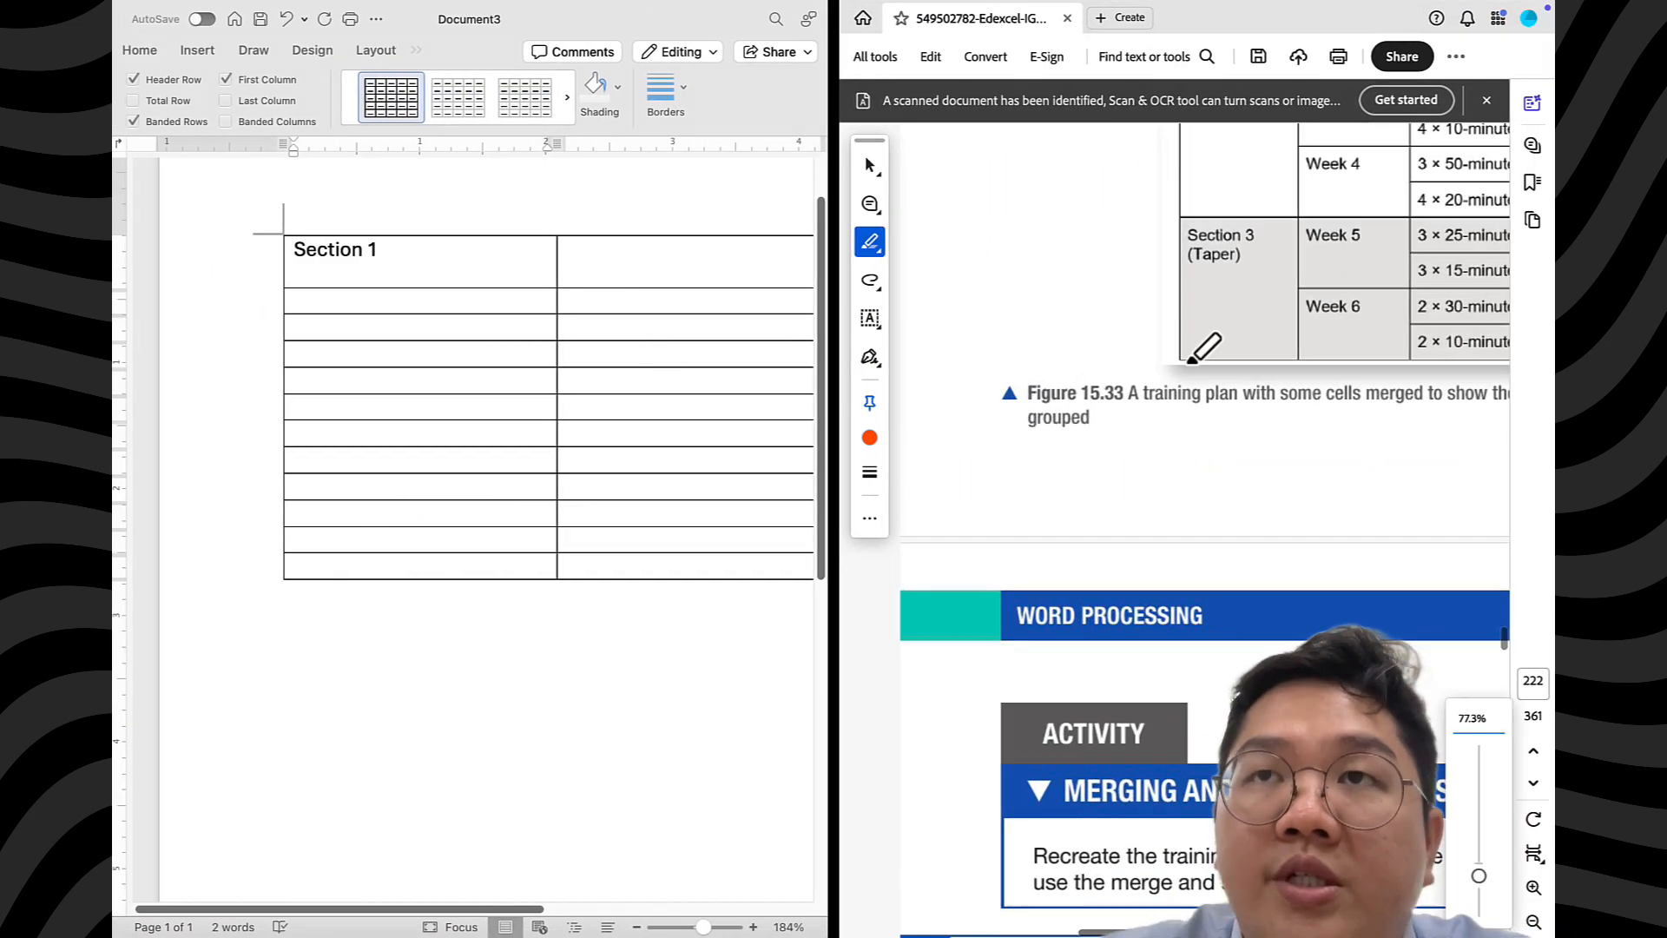
pyautogui.click(458, 261)
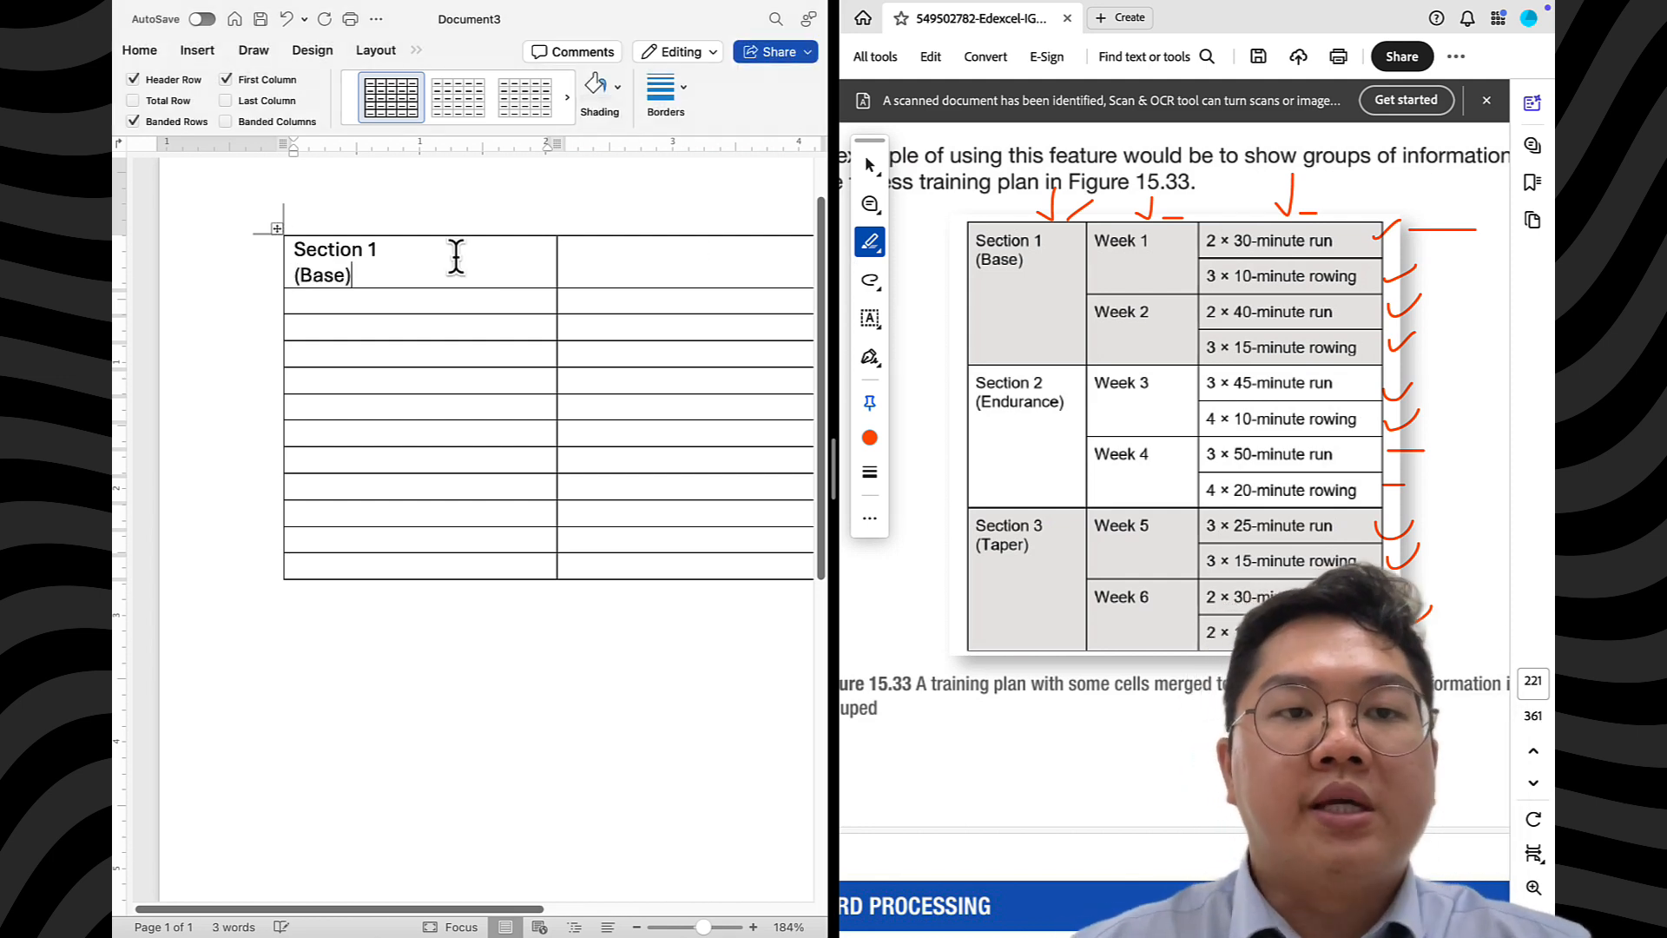
pyautogui.click(630, 272)
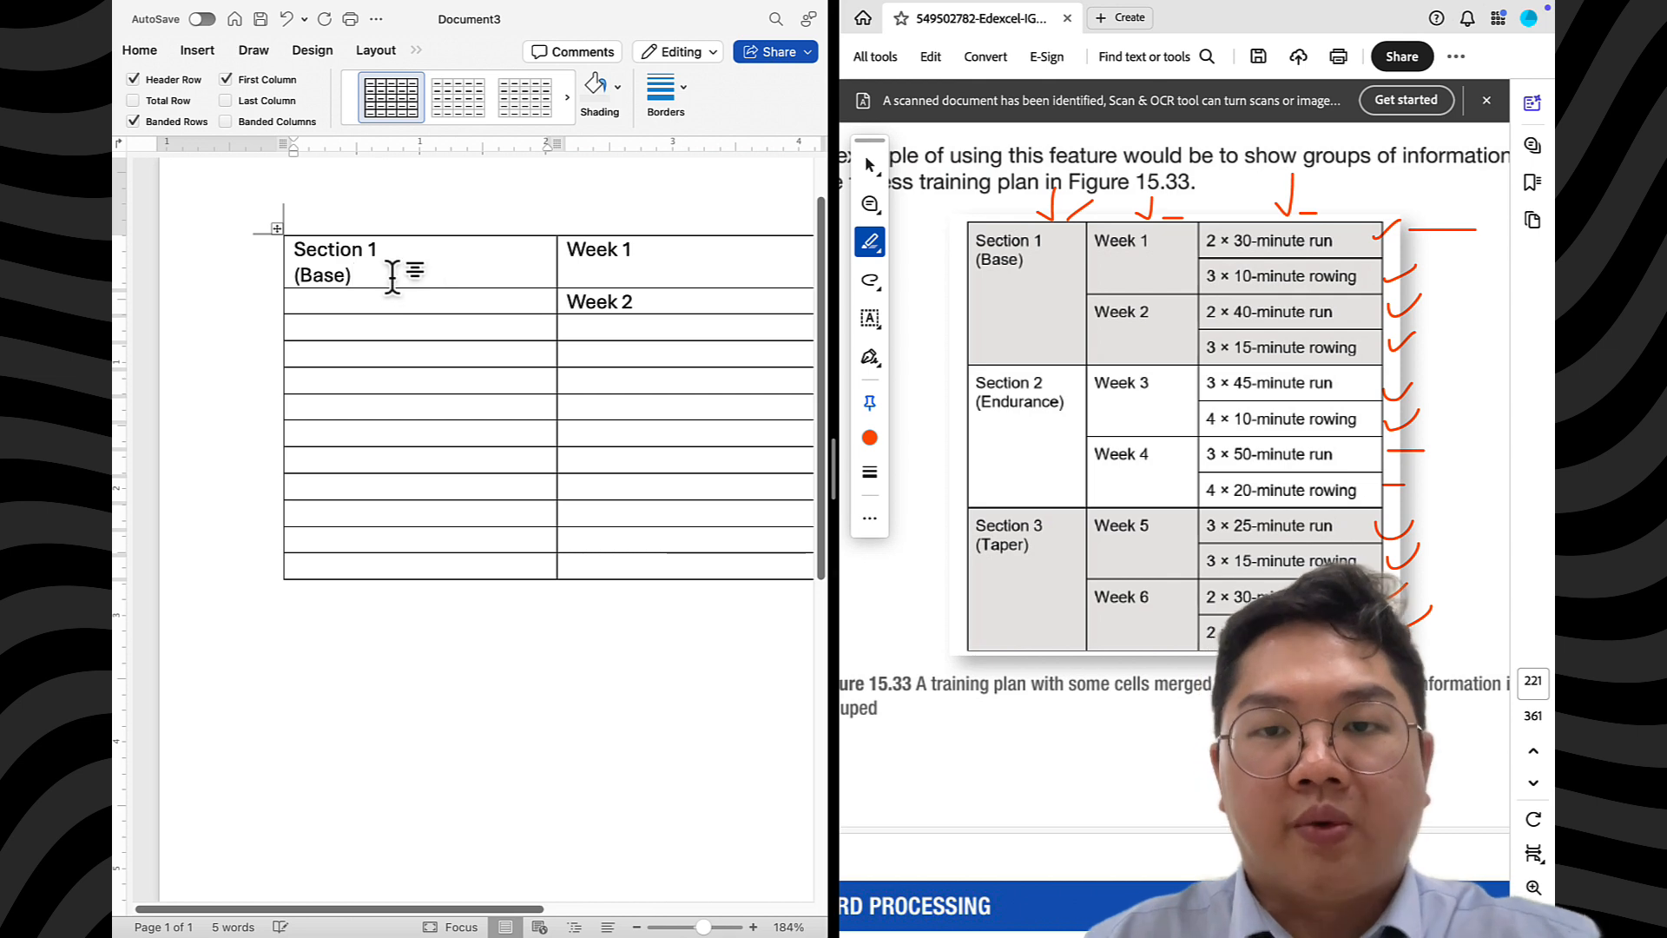
# Enter "2 x 30-minute run" in the third column's first cell
pyautogui.hscroll(2, 407, 276)
pyautogui.scroll(1, 406, 276)
pyautogui.hscroll(2, 406, 276)
pyautogui.scroll(1, 406, 277)
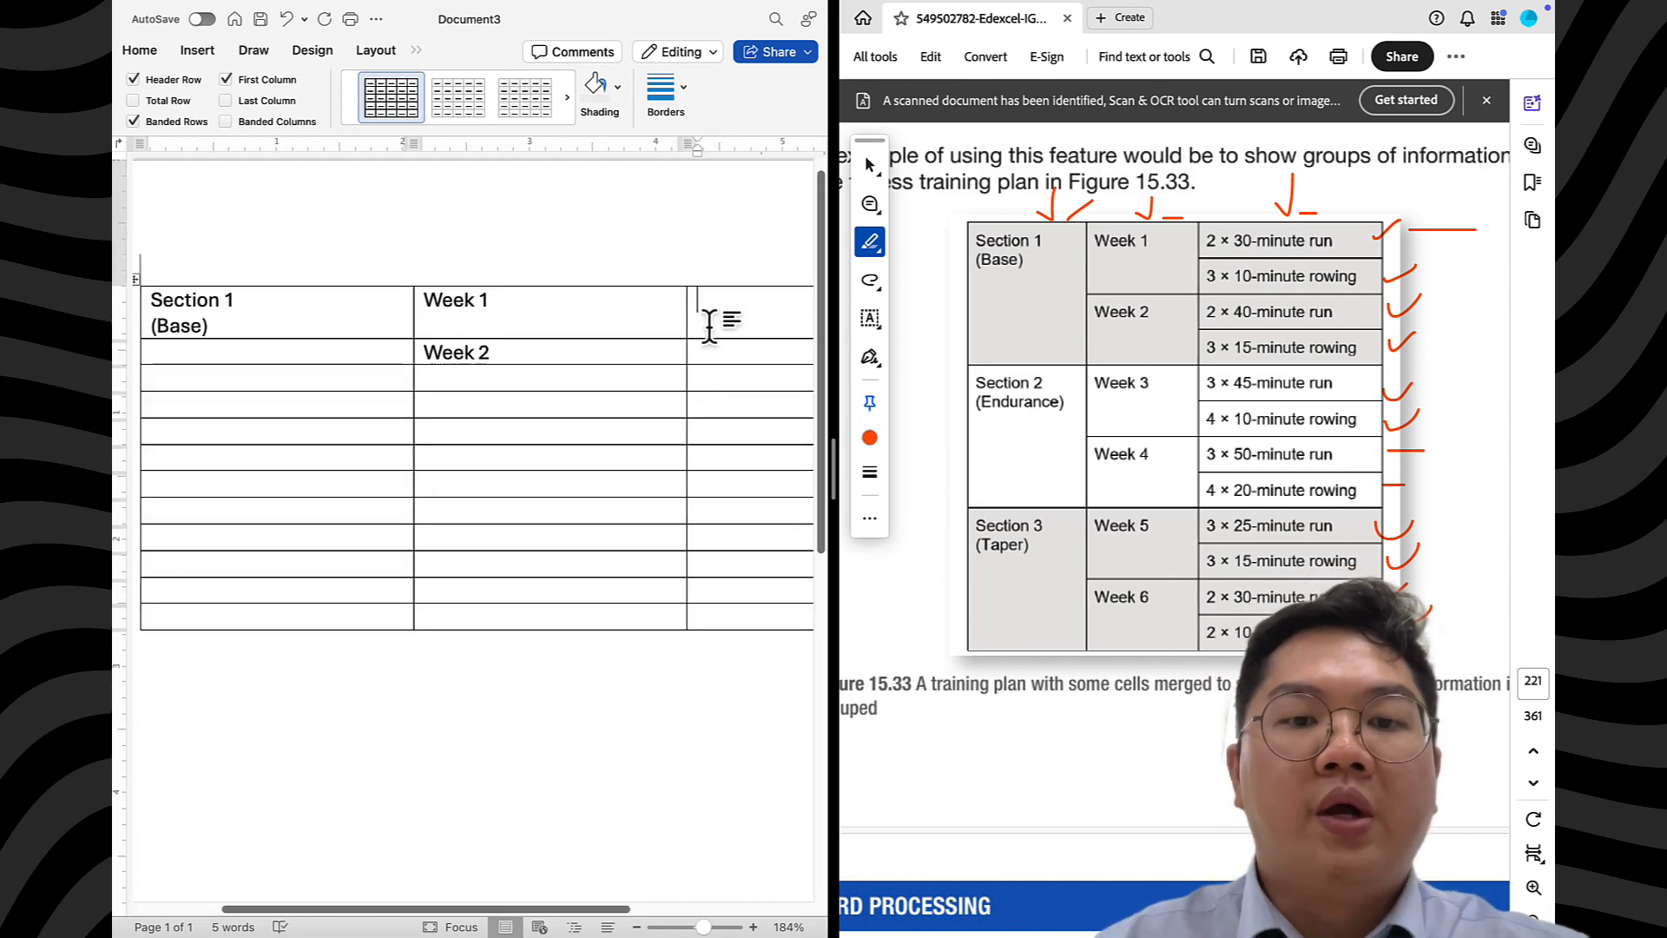
pyautogui.moveTo(702, 929); pyautogui.dragTo(697, 927)
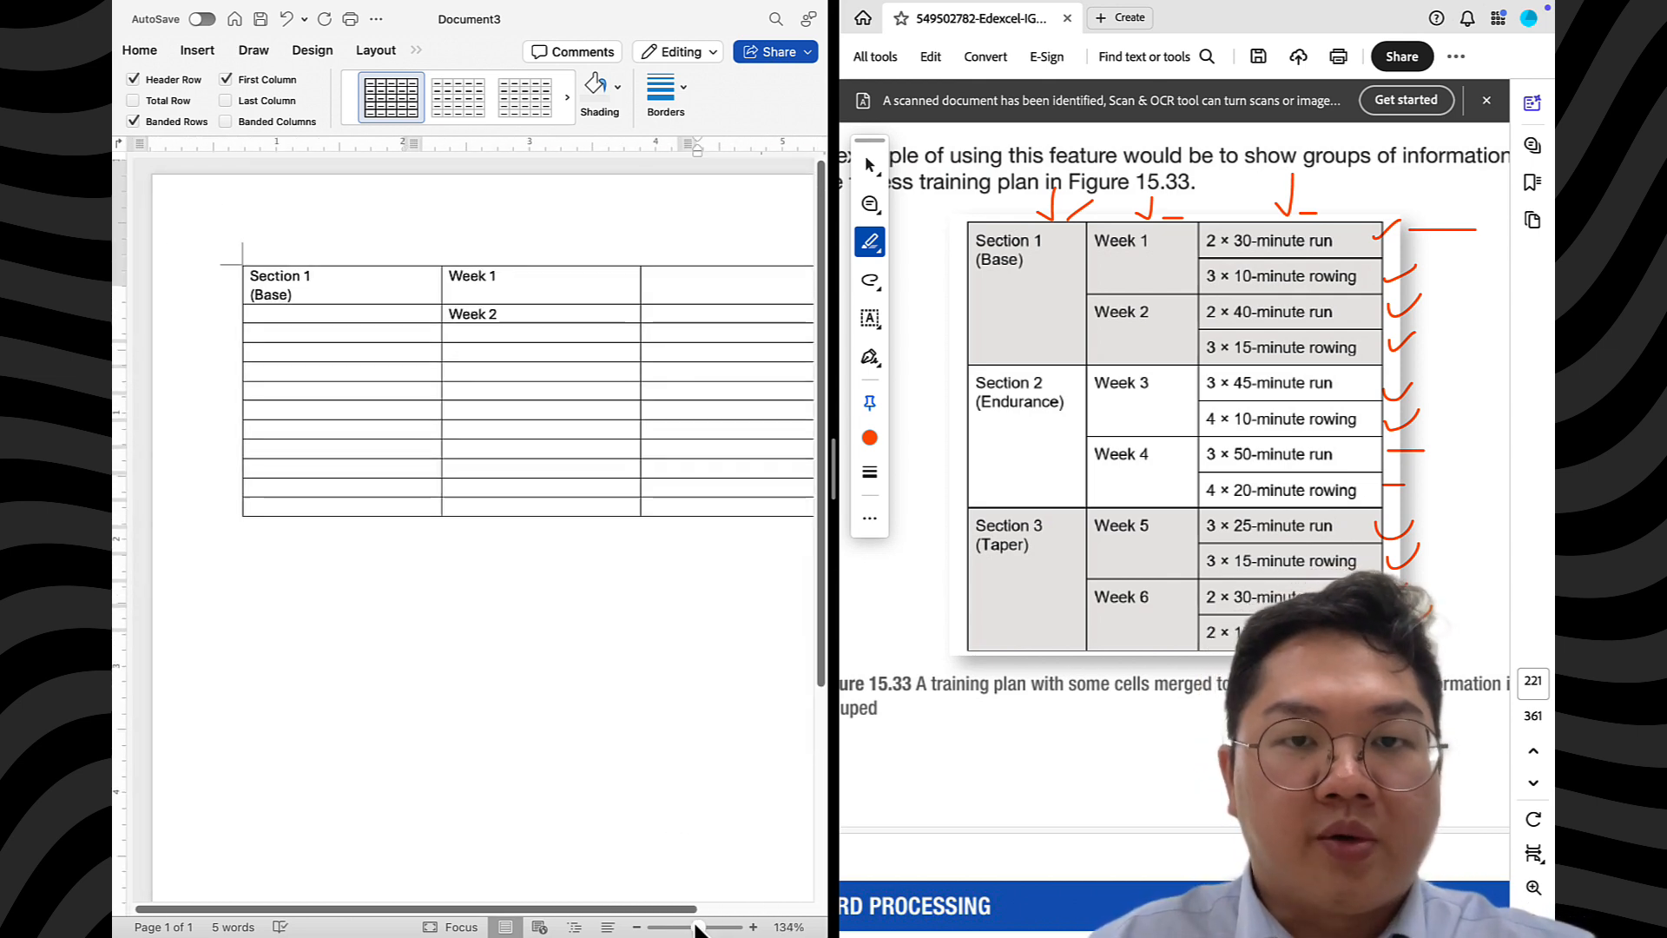
pyautogui.click(612, 295)
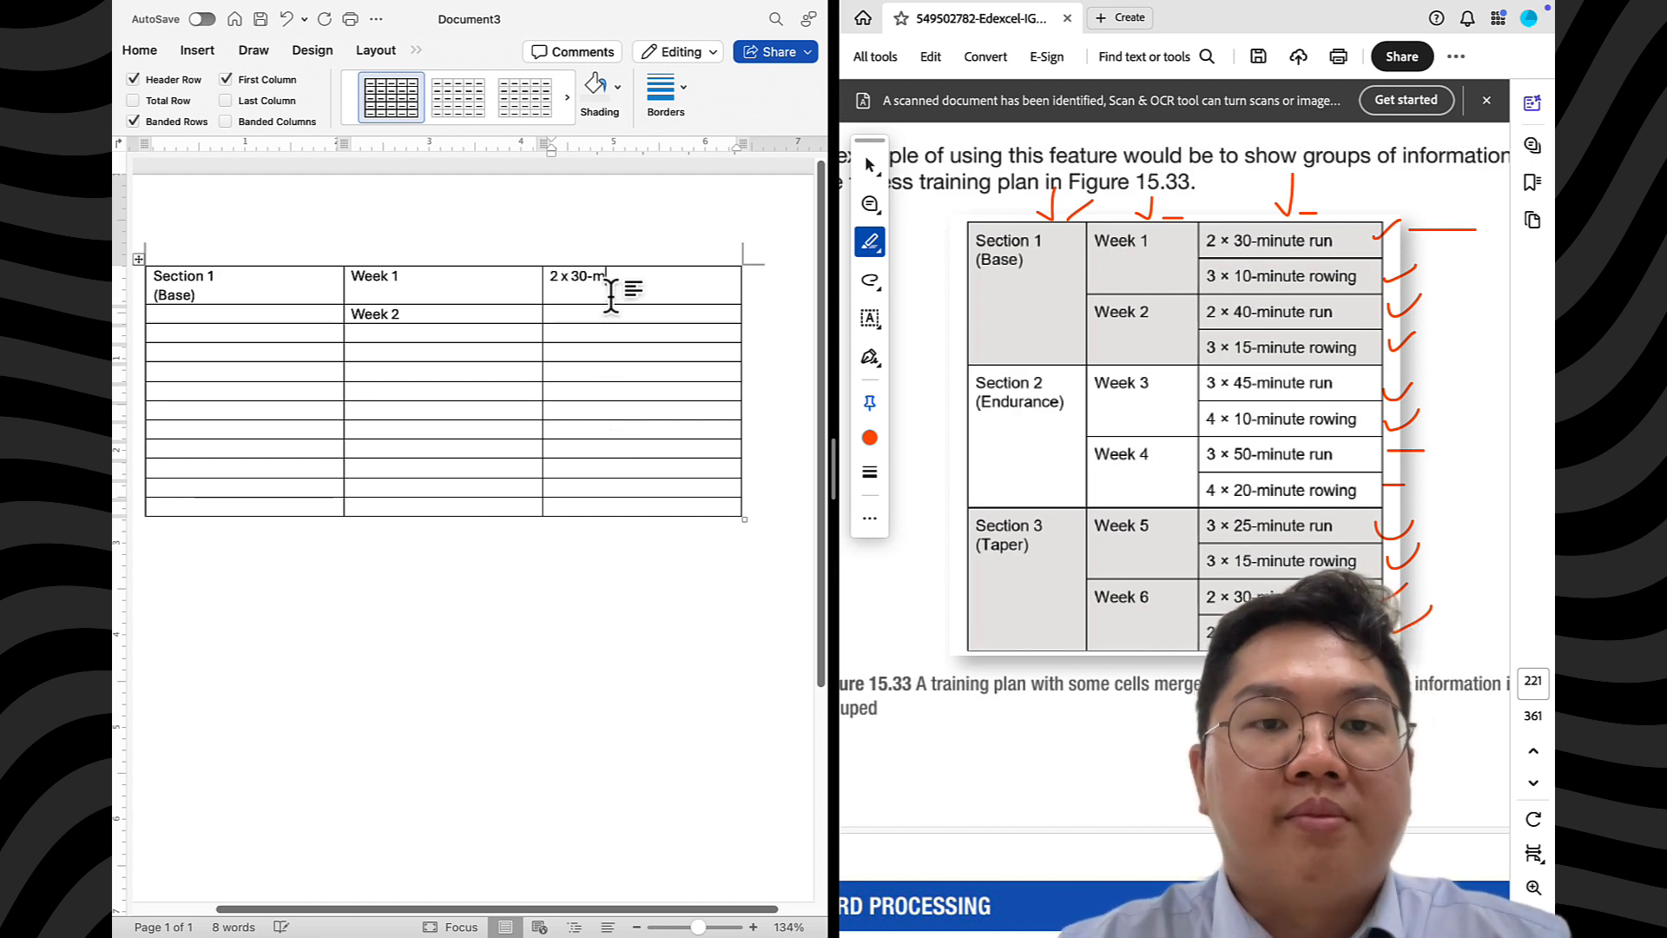
pyautogui.write('inute run')
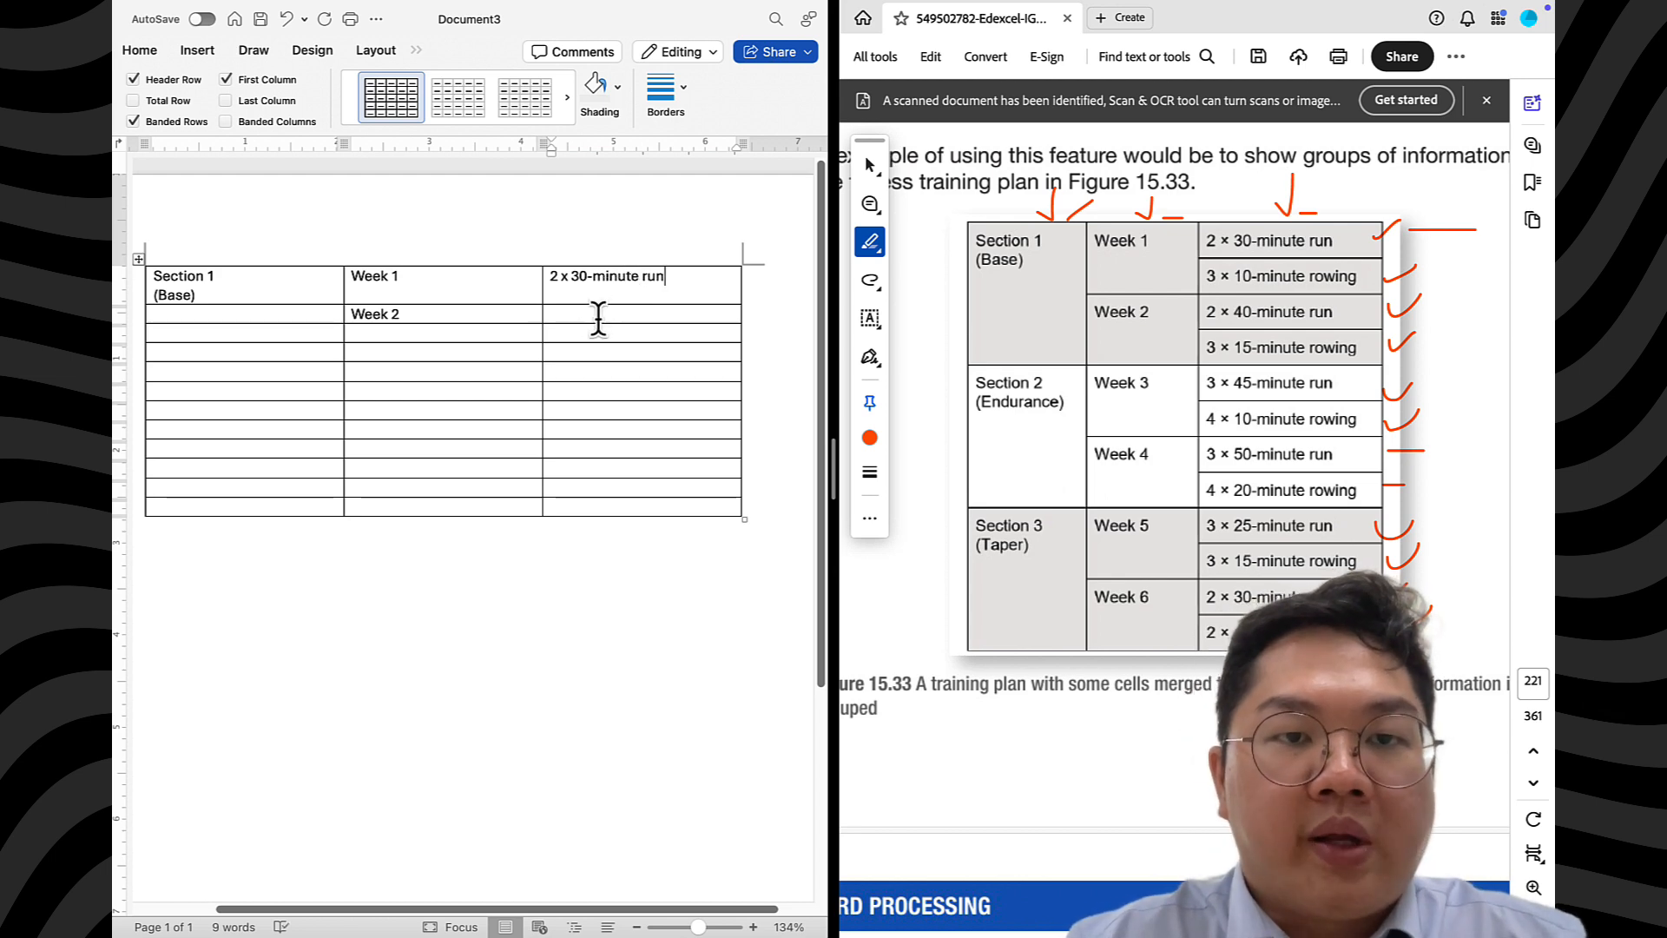
# Enter "3 x 10-minute rowing" in the third column's second cell
pyautogui.click(599, 317)
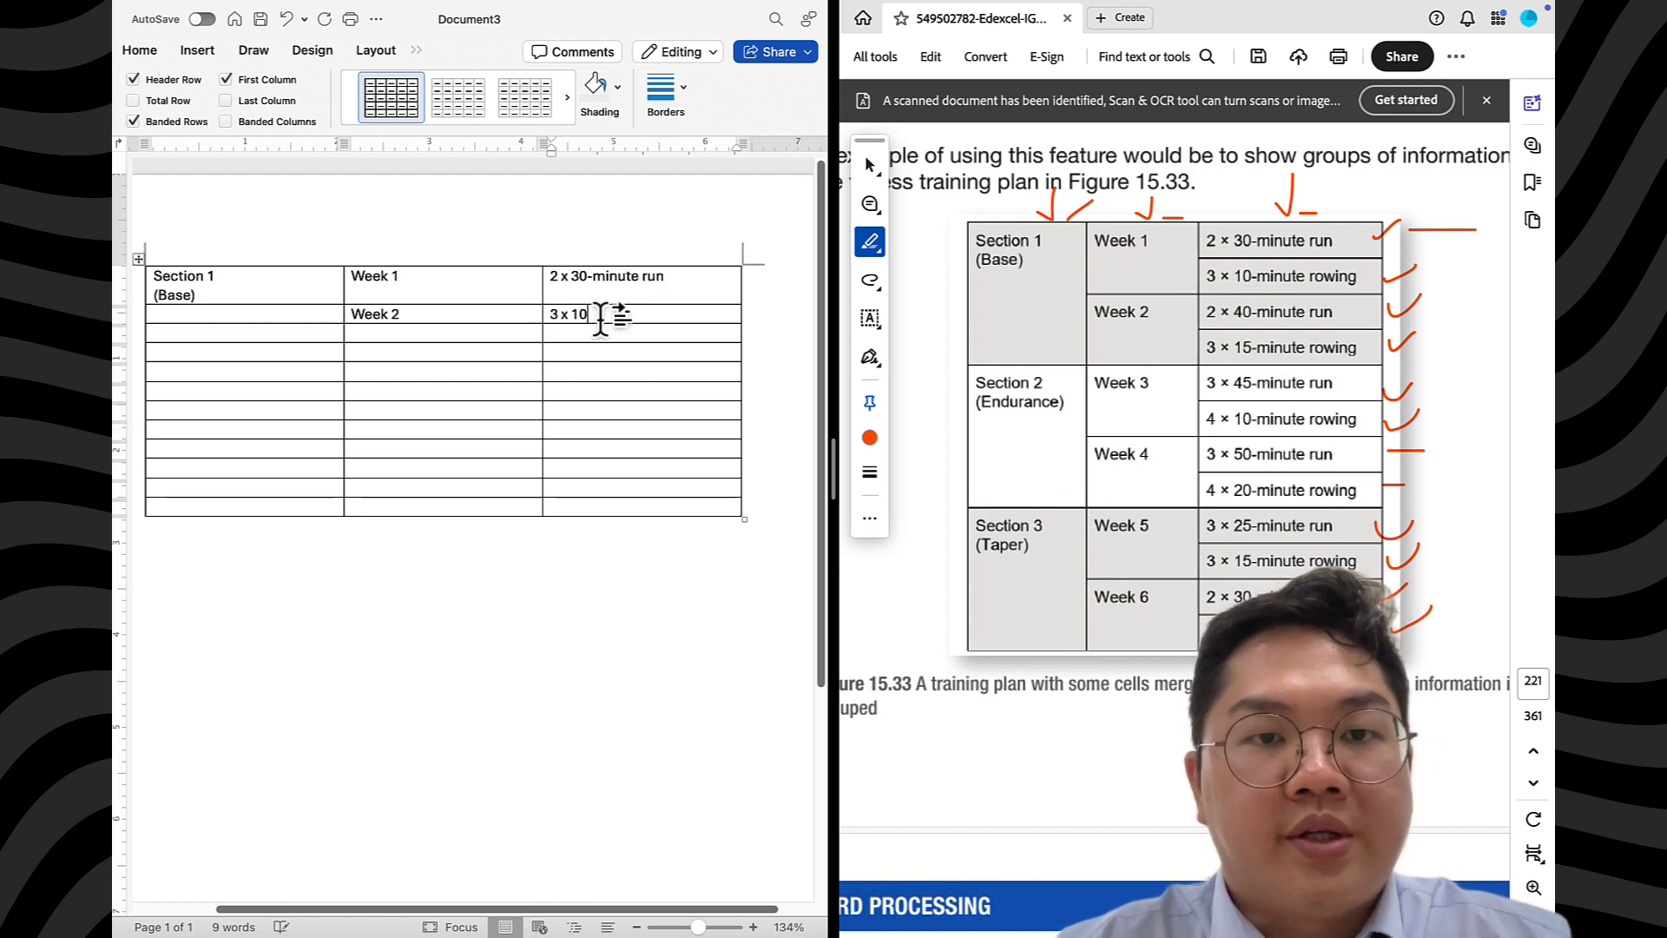
pyautogui.write('3 x 10-min')
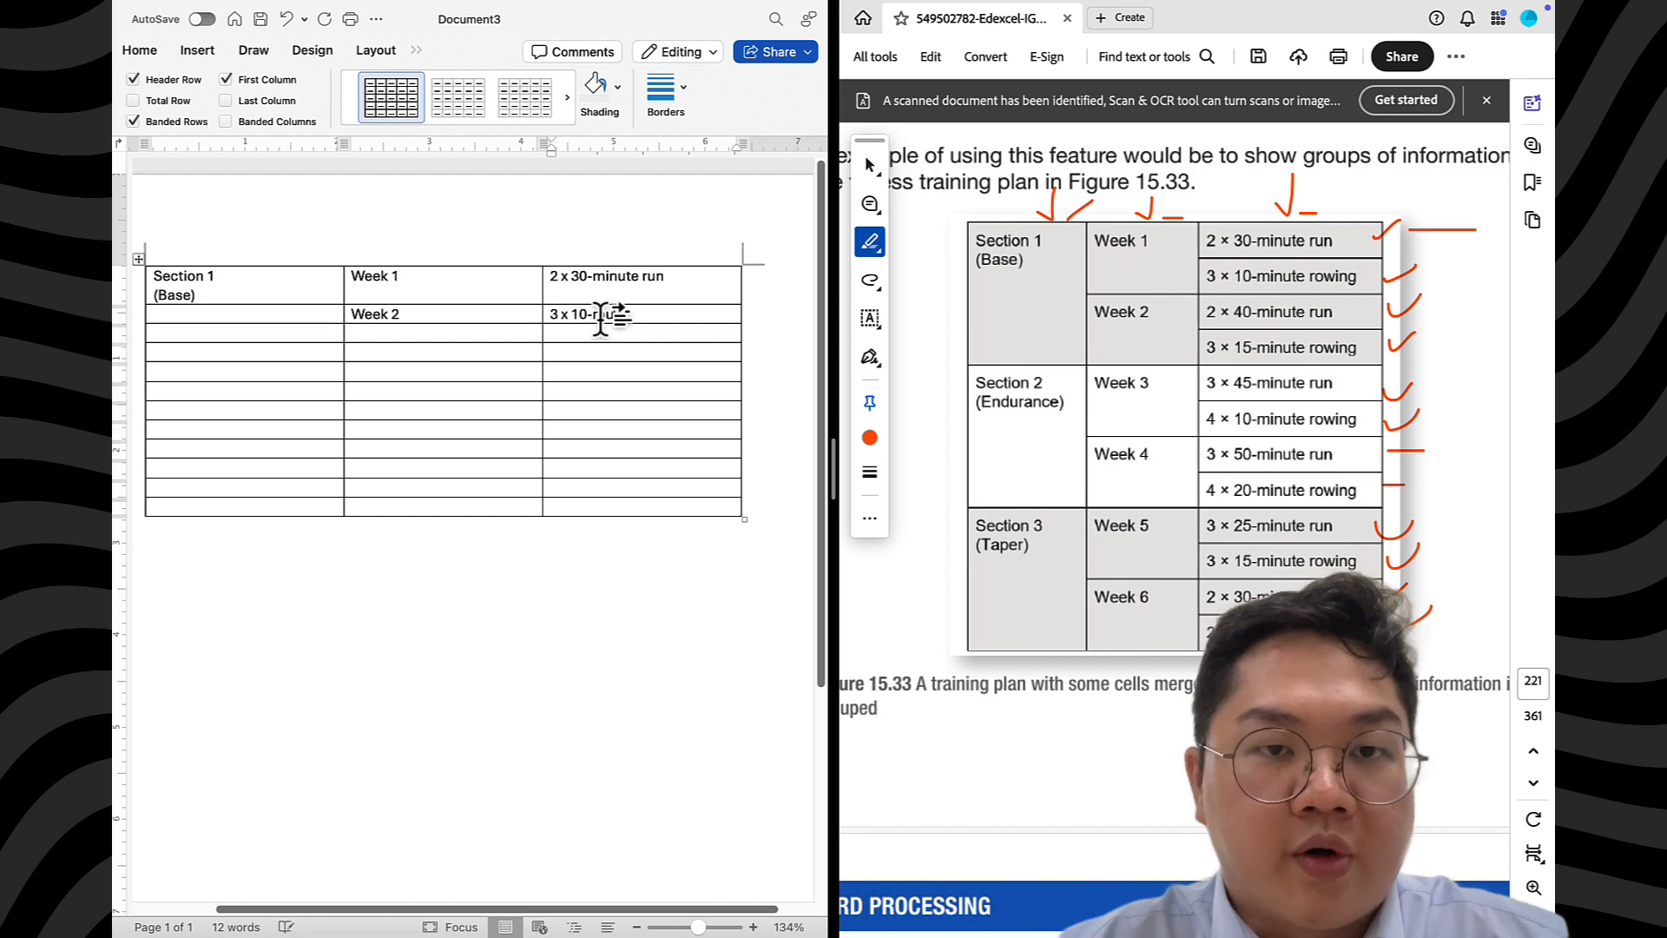
pyautogui.write('ute ')
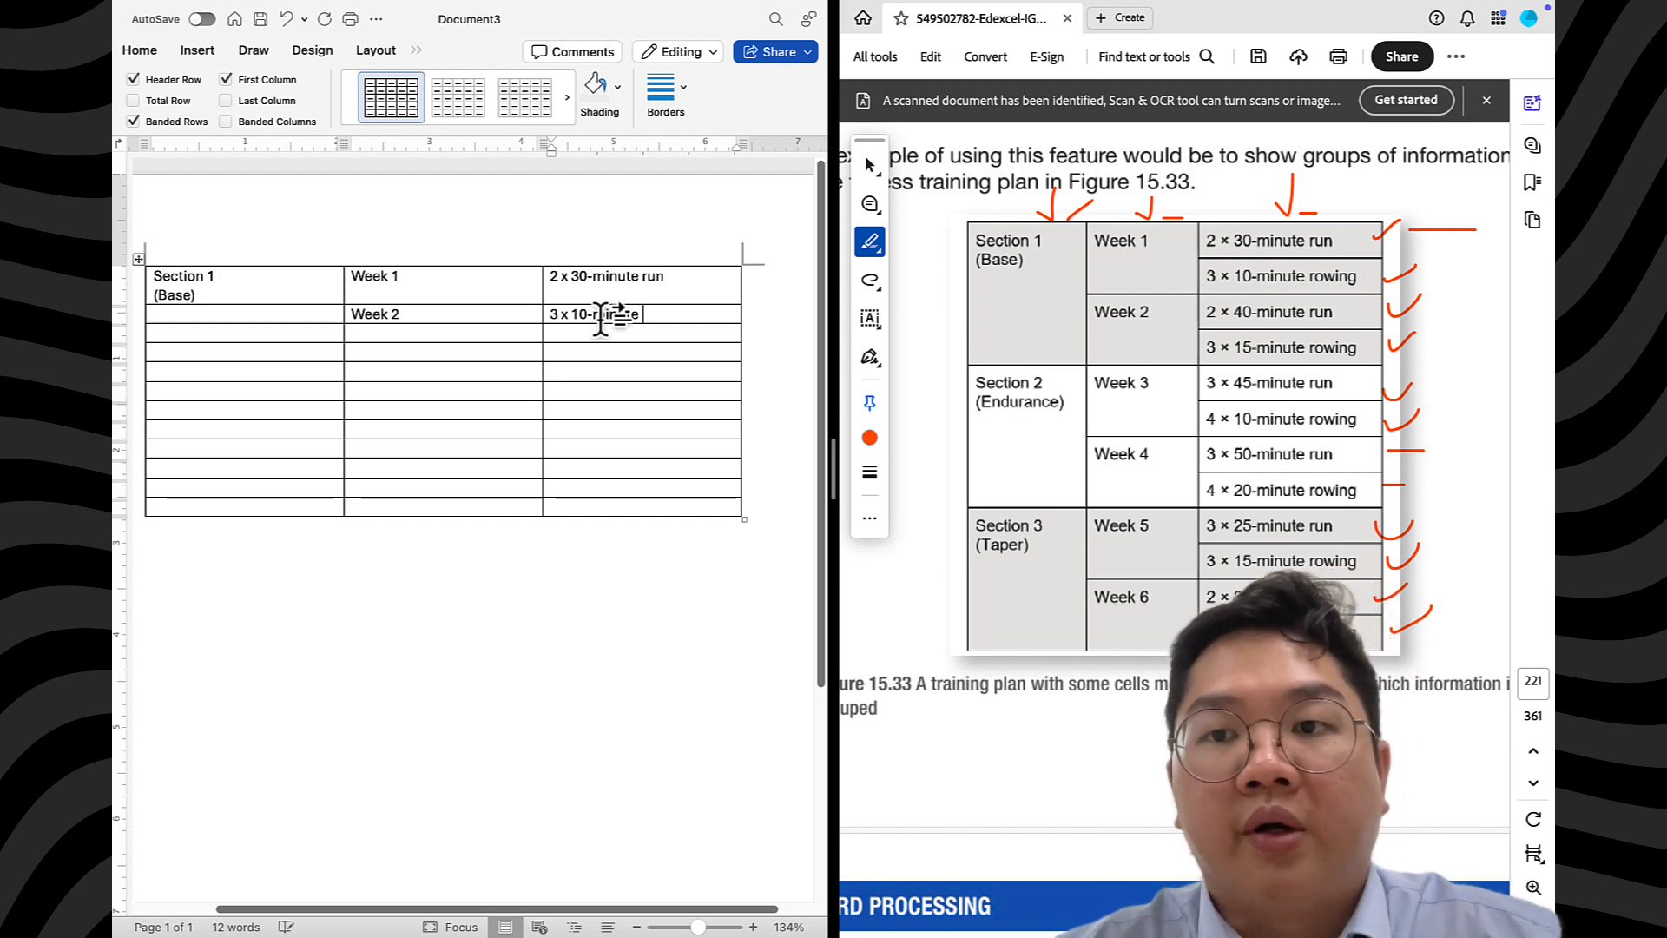
pyautogui.write('rowonggn')
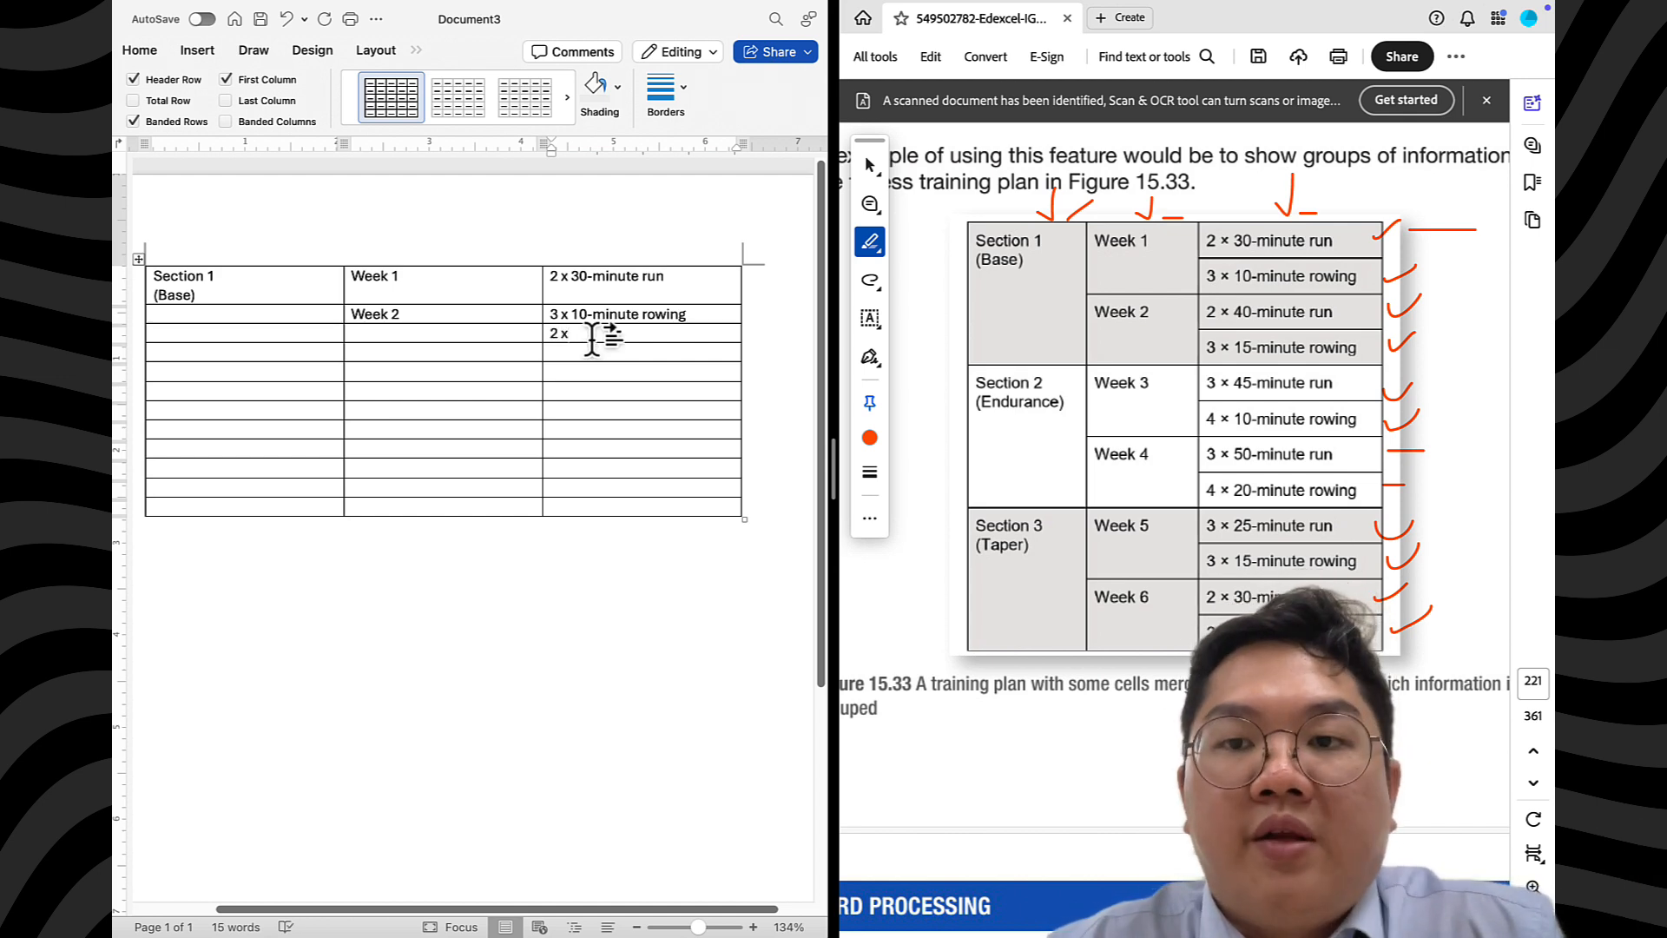
# Enter "2 x 40-minute run" and "3 x 15-minute rowing" in the third column's third and fourth cells
pyautogui.write('0')
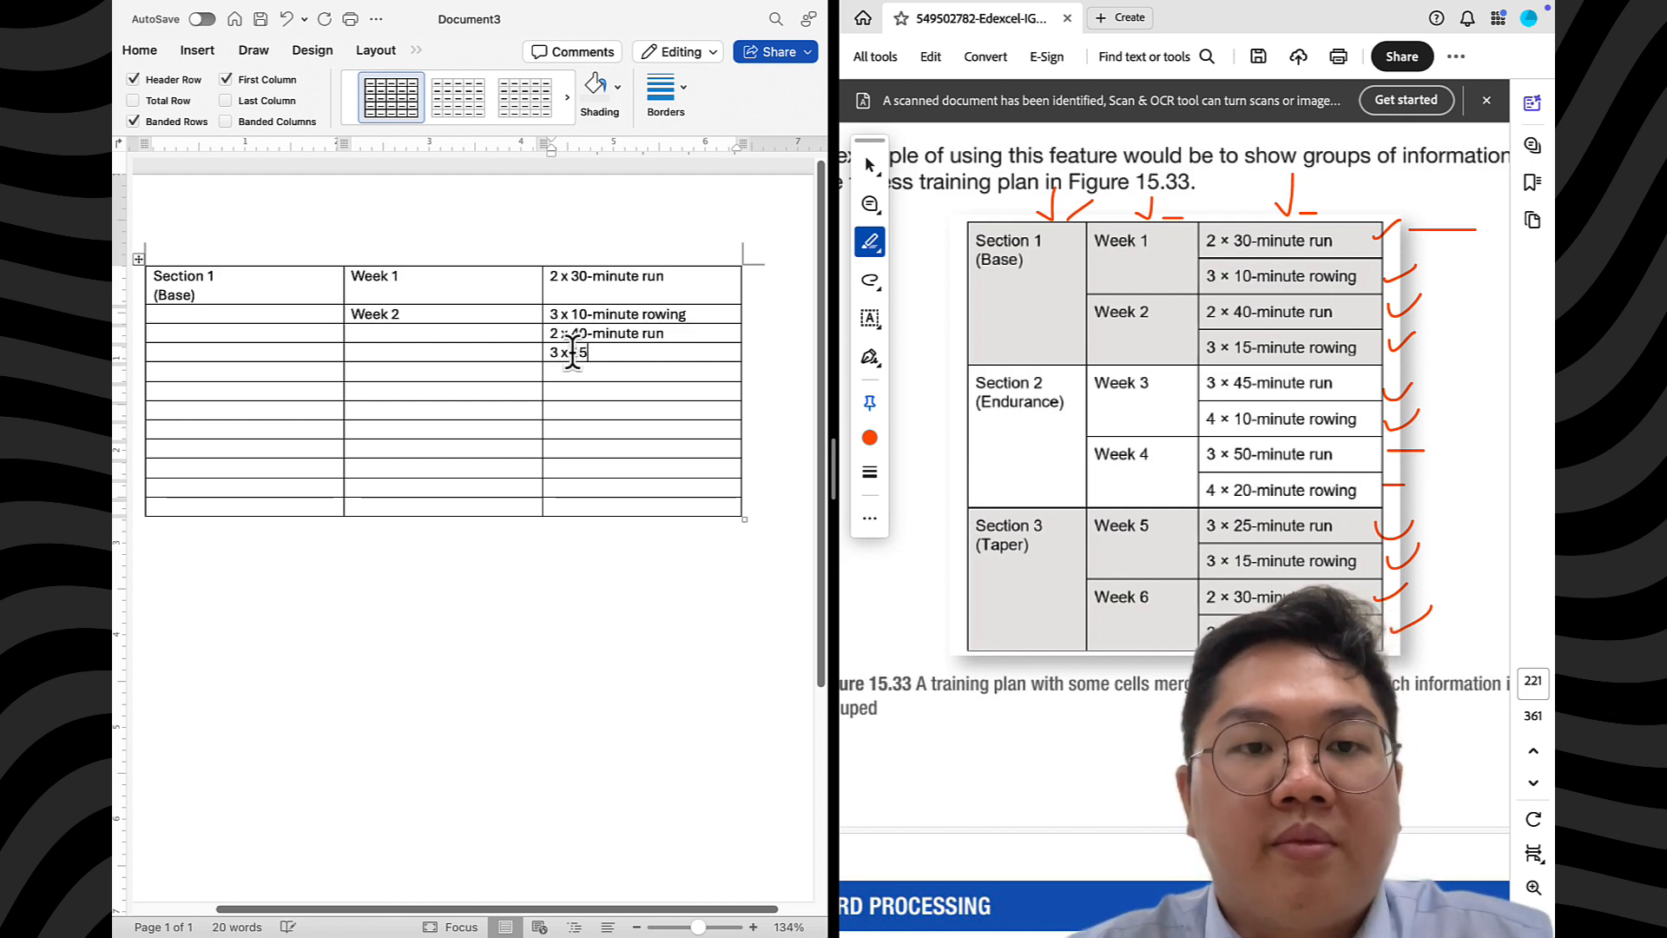
pyautogui.write('te rowing')
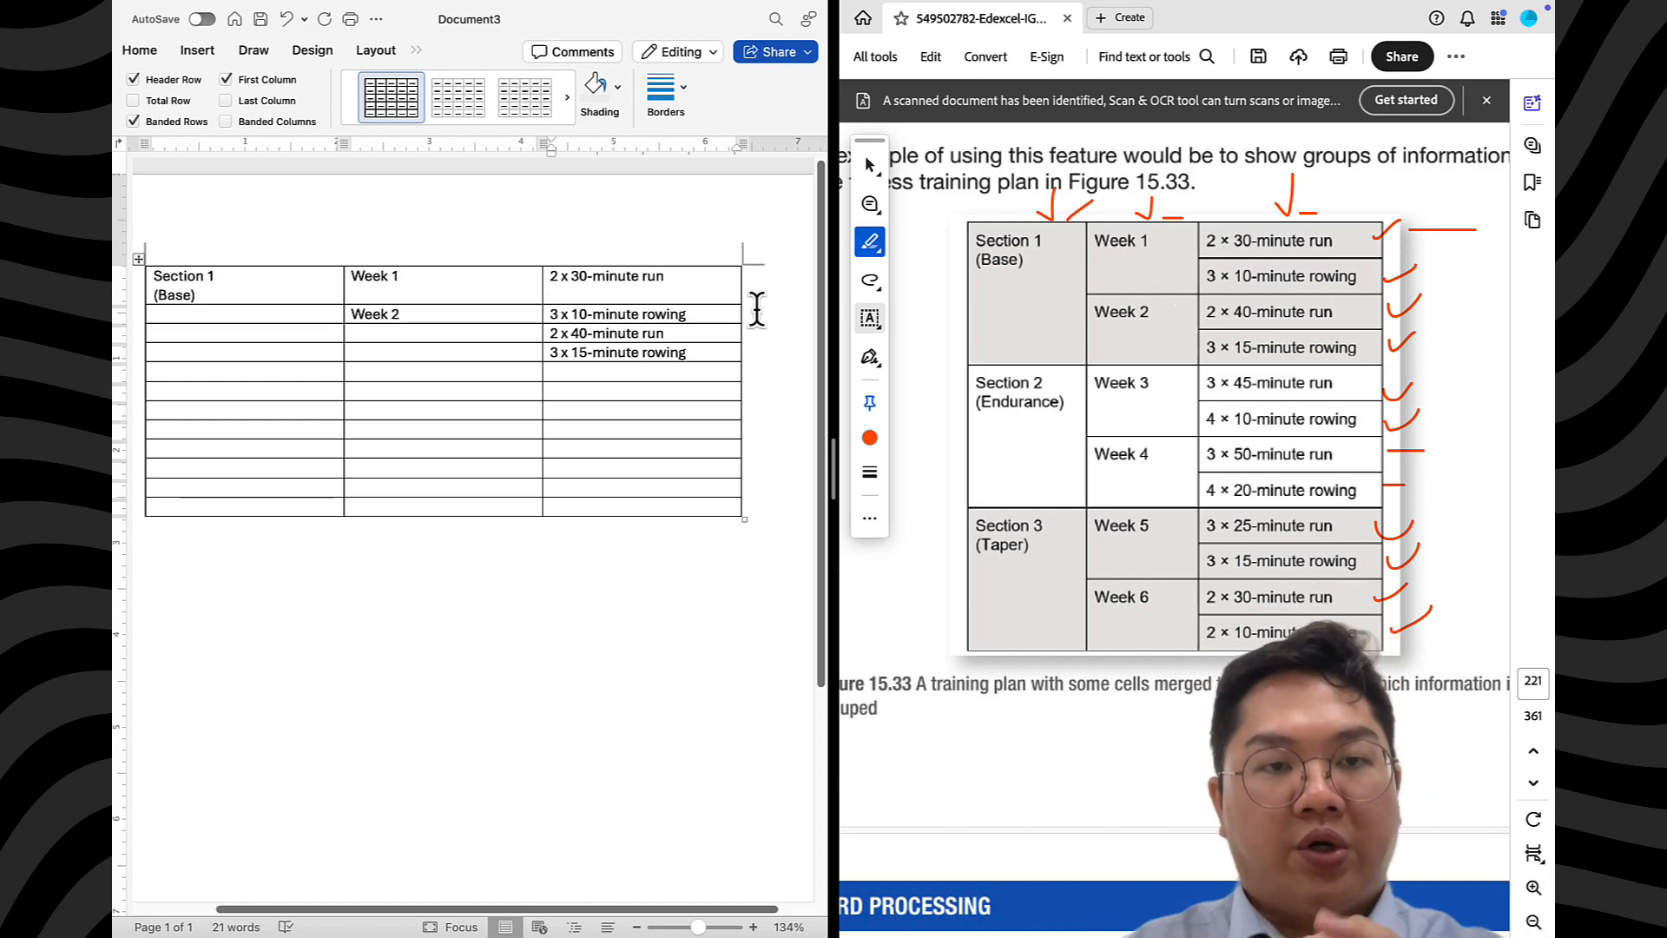
# Move "Week 2" one cell down in the second column so it sits beside "2 x 40-minute run"
pyautogui.click(460, 314)
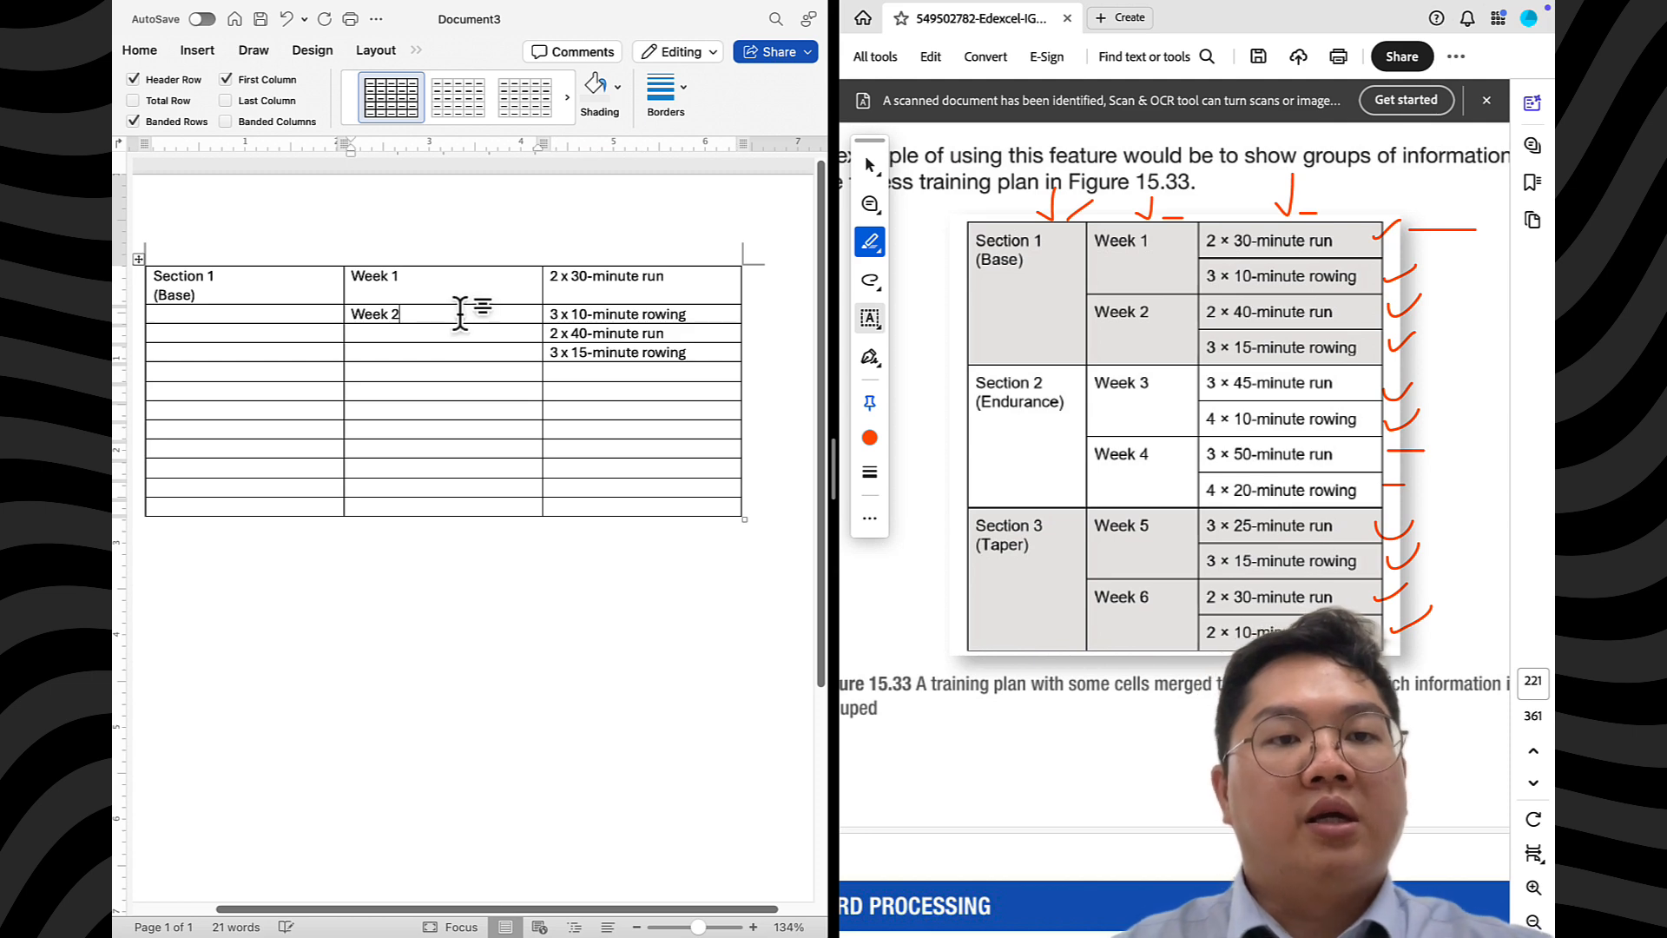
pyautogui.moveTo(461, 315); pyautogui.dragTo(350, 311)
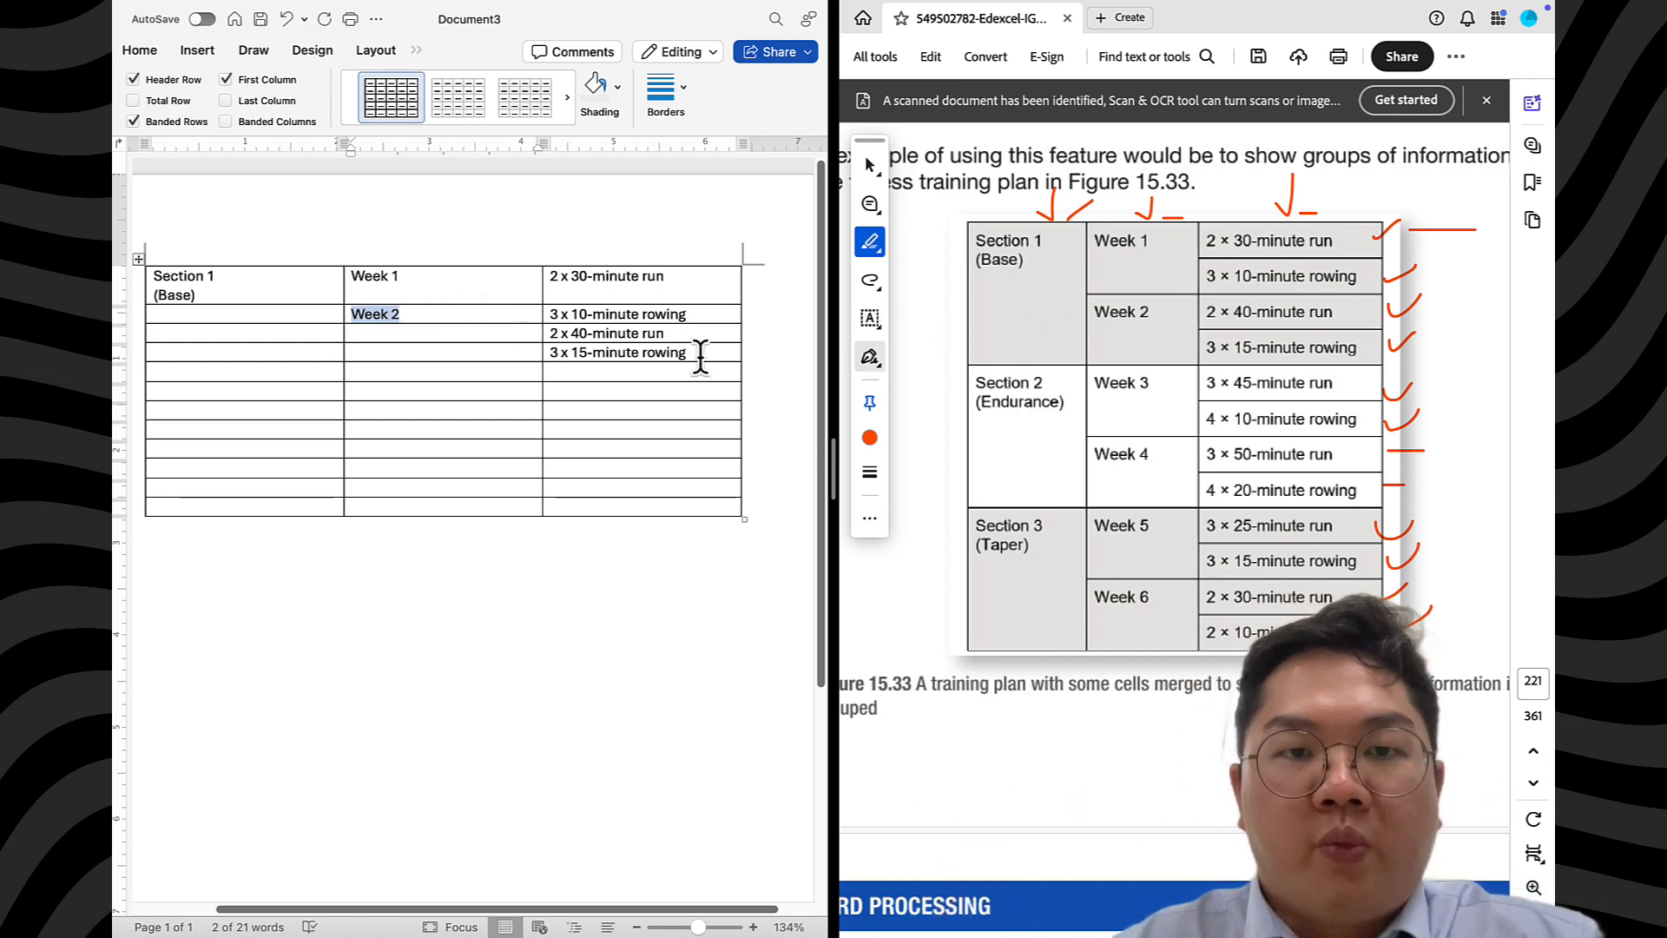
pyautogui.click(474, 337)
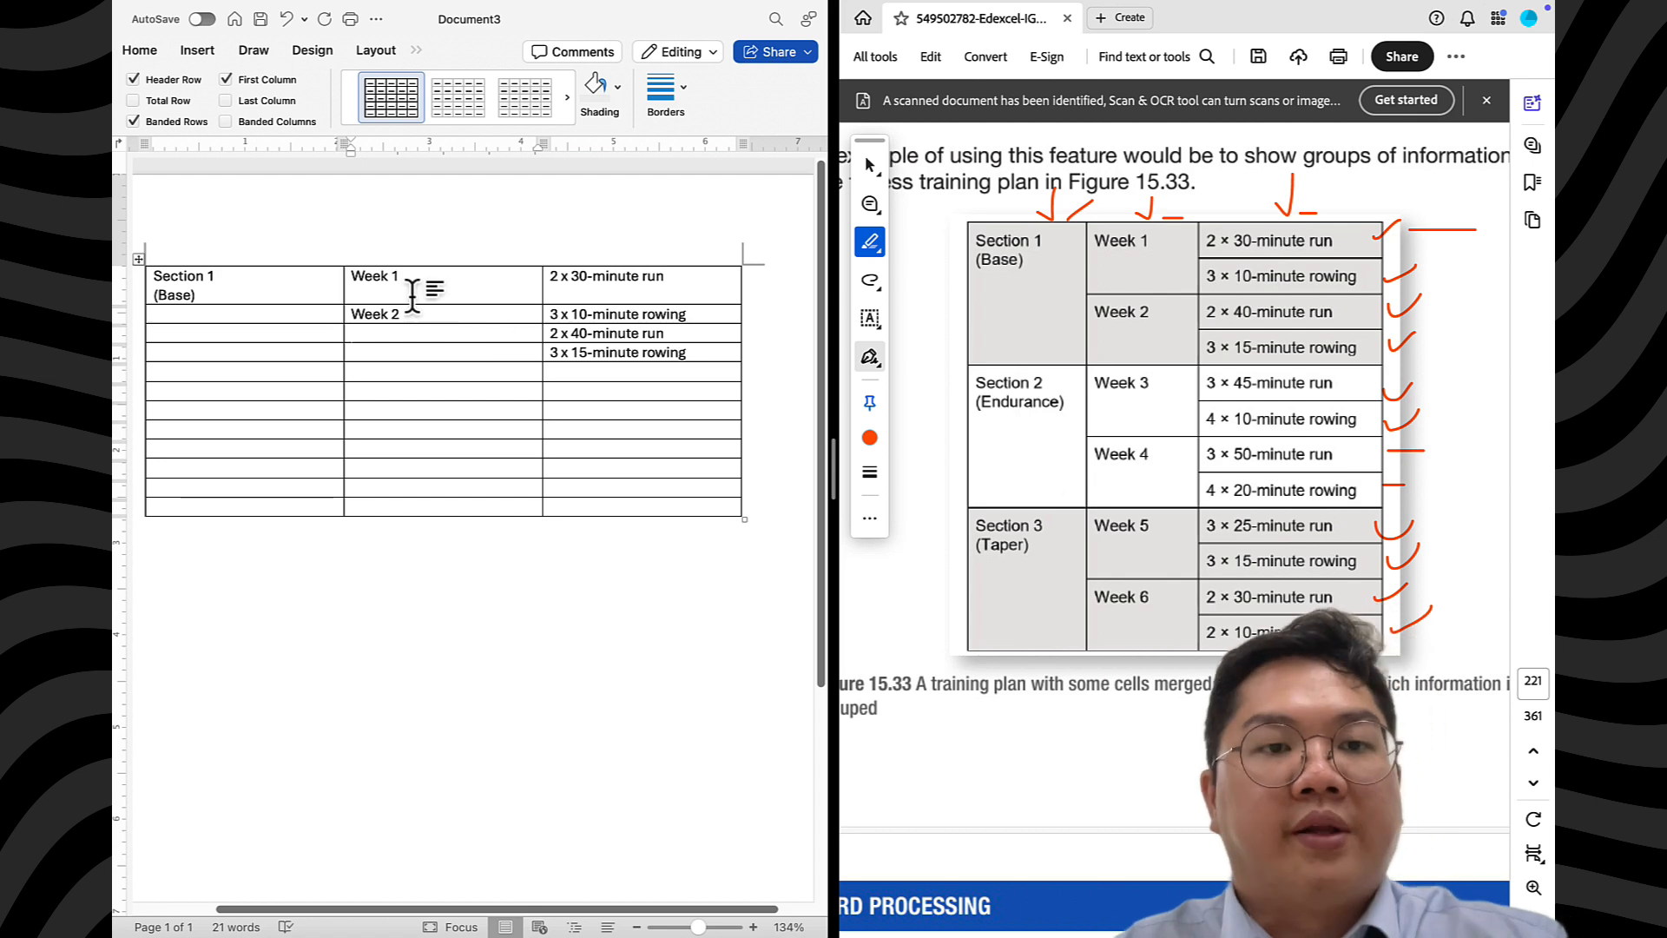
pyautogui.moveTo(399, 315); pyautogui.dragTo(355, 315)
pyautogui.press('BackSpace')
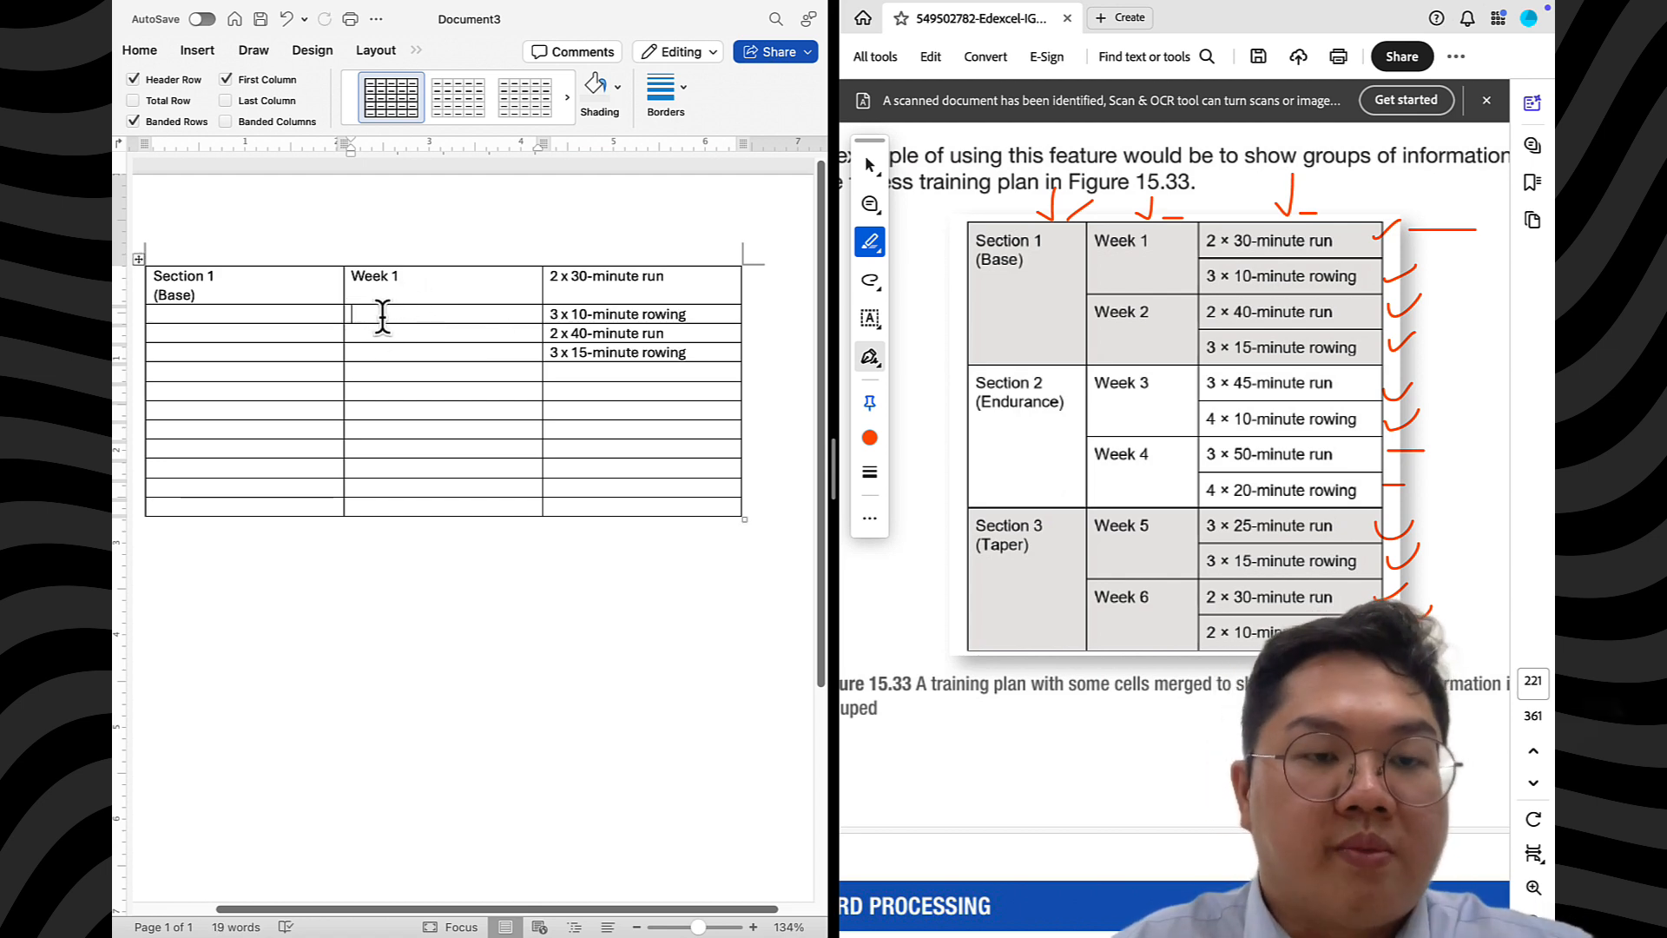
pyautogui.press('super+z')
pyautogui.rightClick(383, 319)
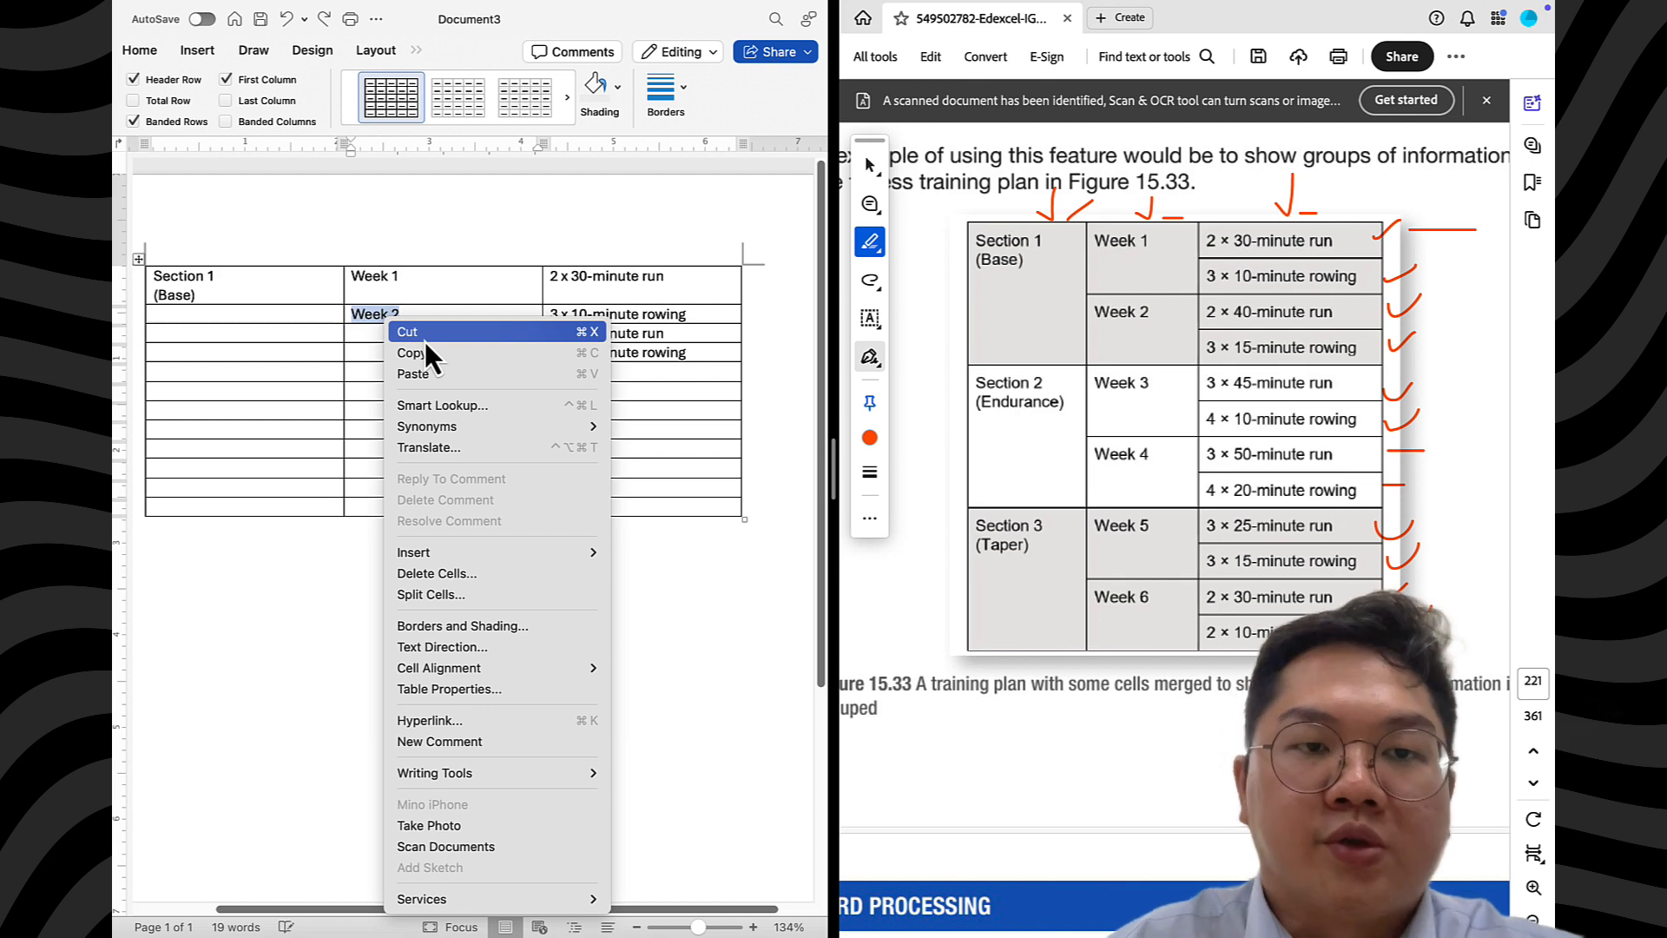
pyautogui.click(424, 339)
pyautogui.click(385, 334)
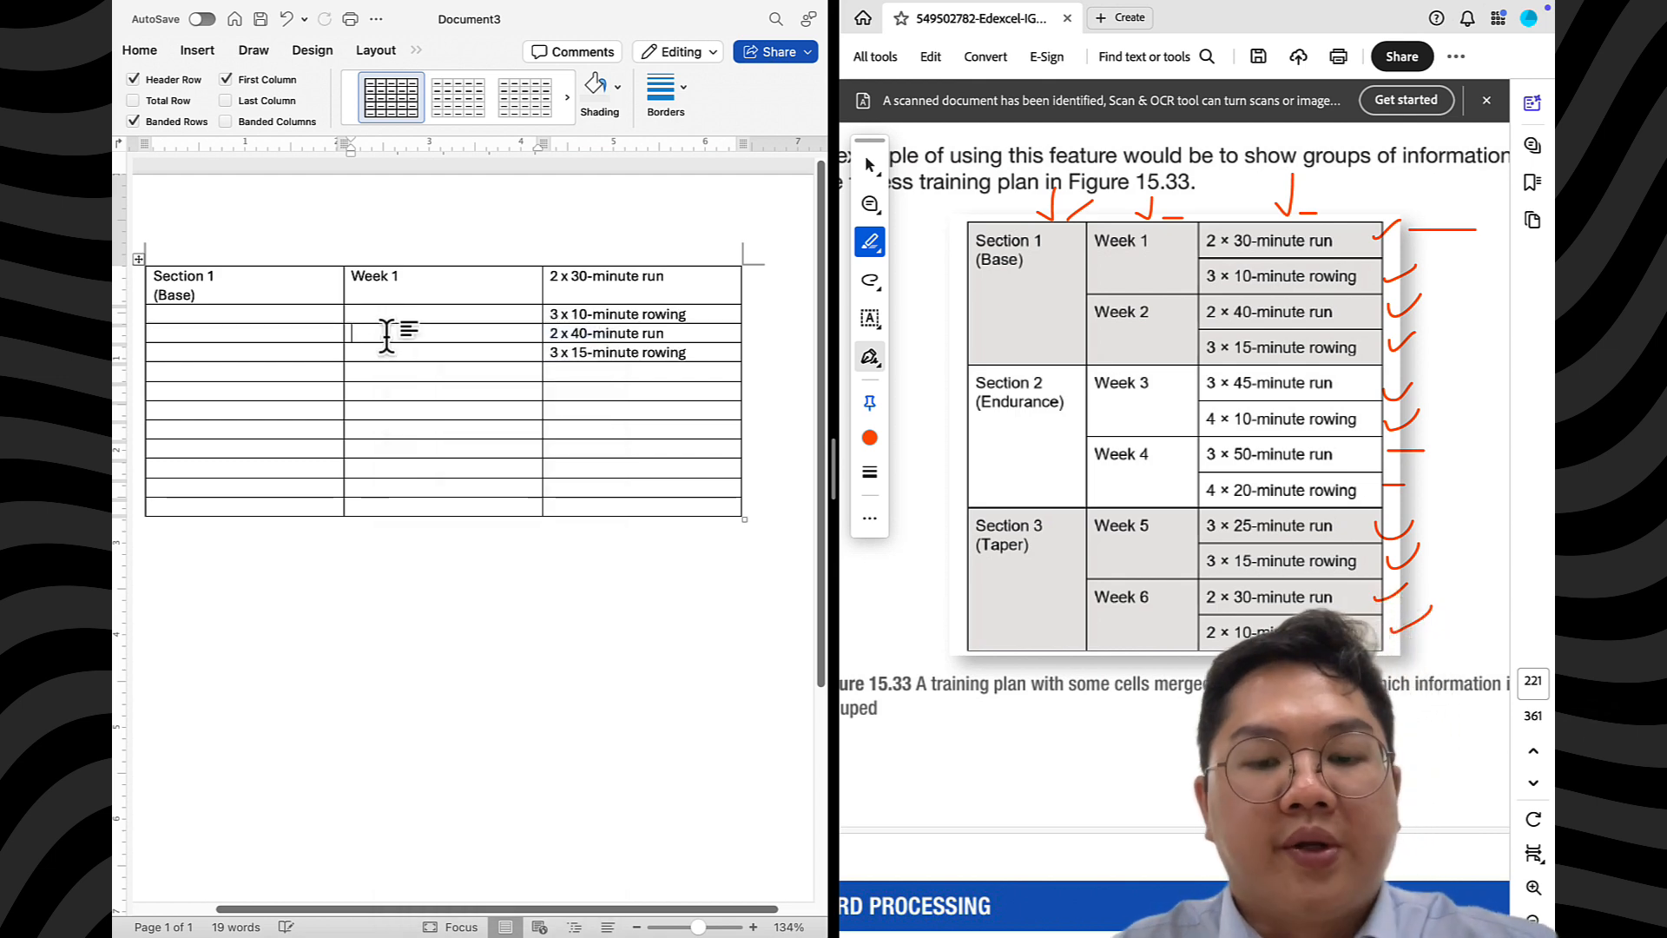
pyautogui.press('super+v')
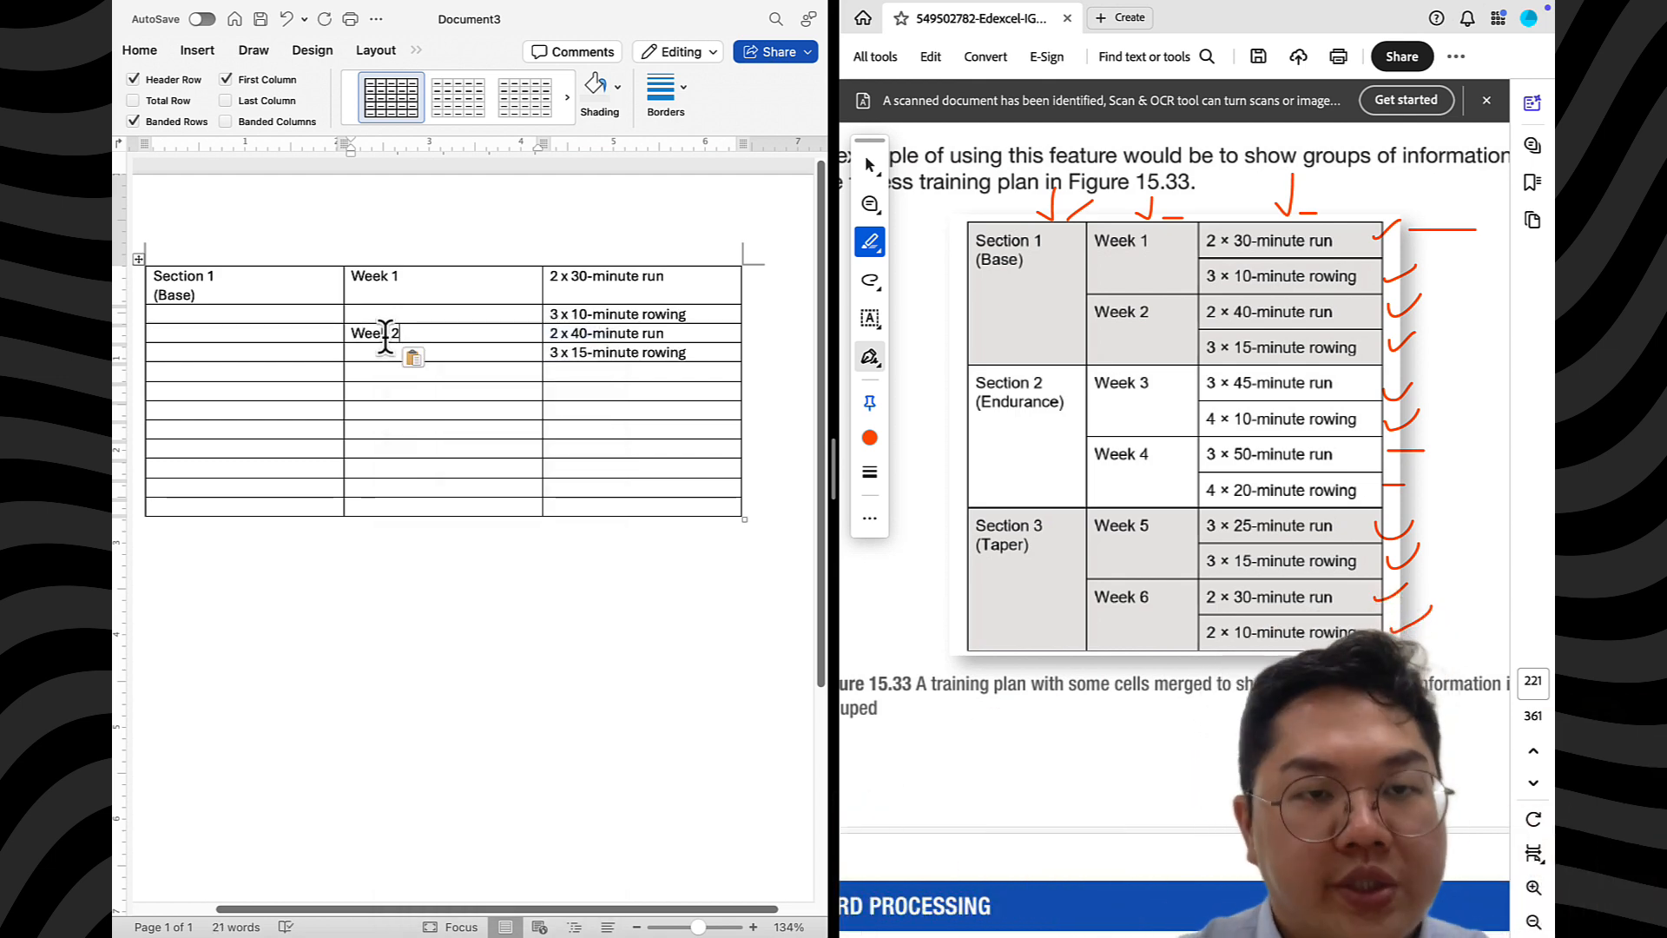
# Merge the first four cells of the first column into one "Section 1 (Base)" cell
pyautogui.click(323, 314)
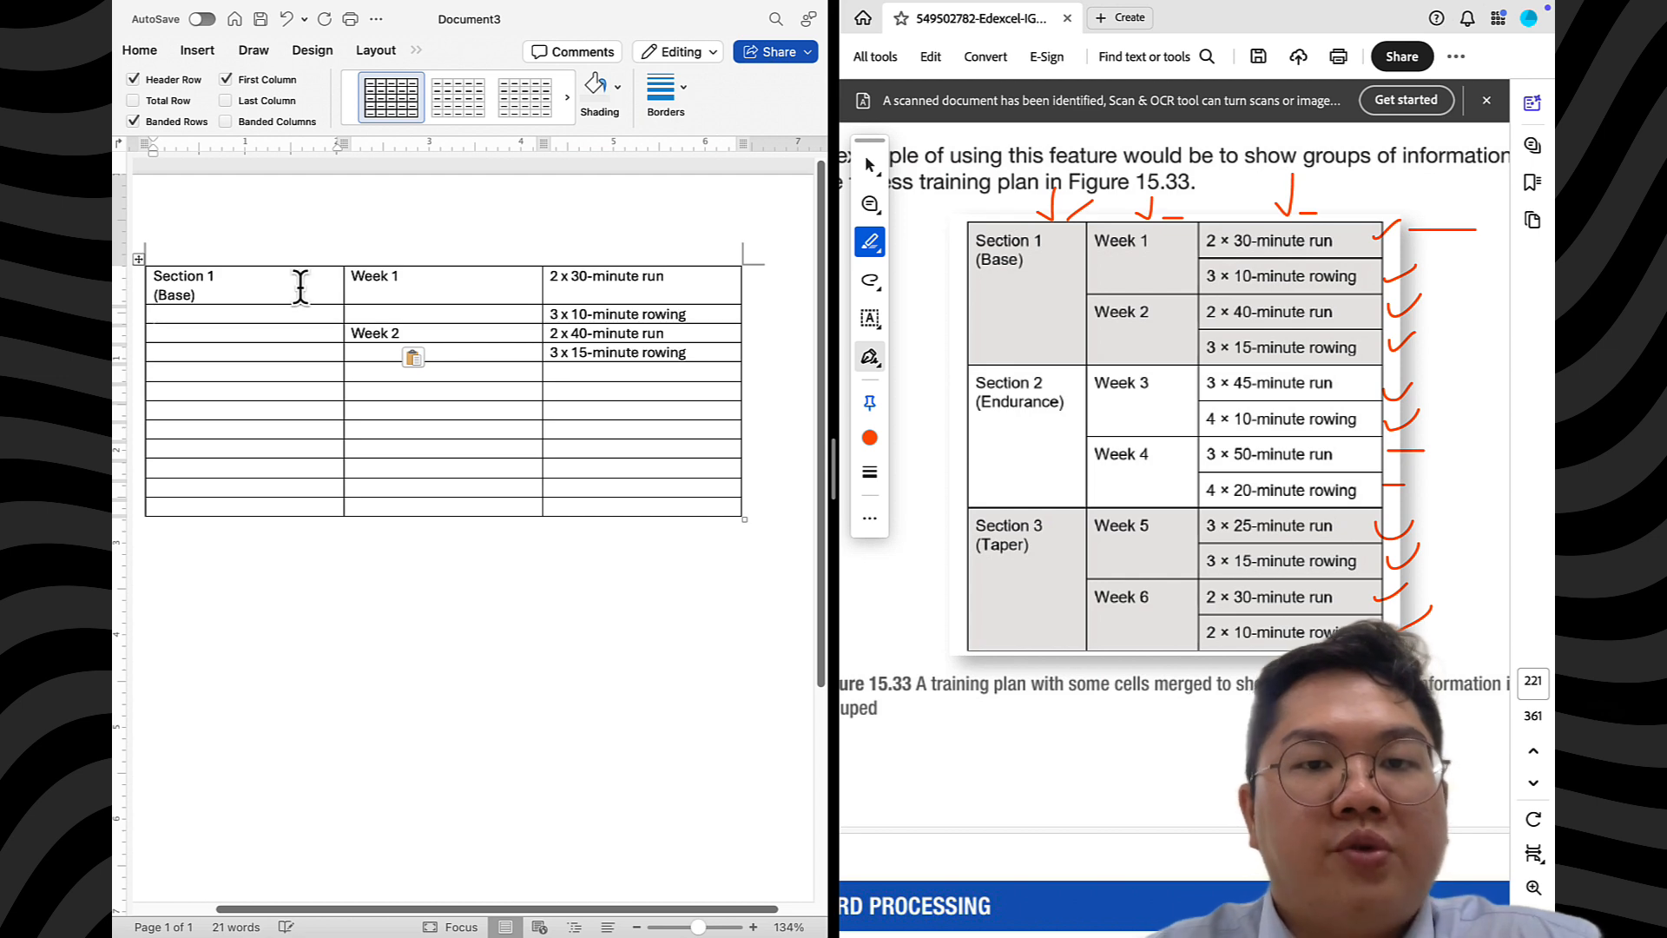
pyautogui.moveTo(303, 285); pyautogui.dragTo(313, 359)
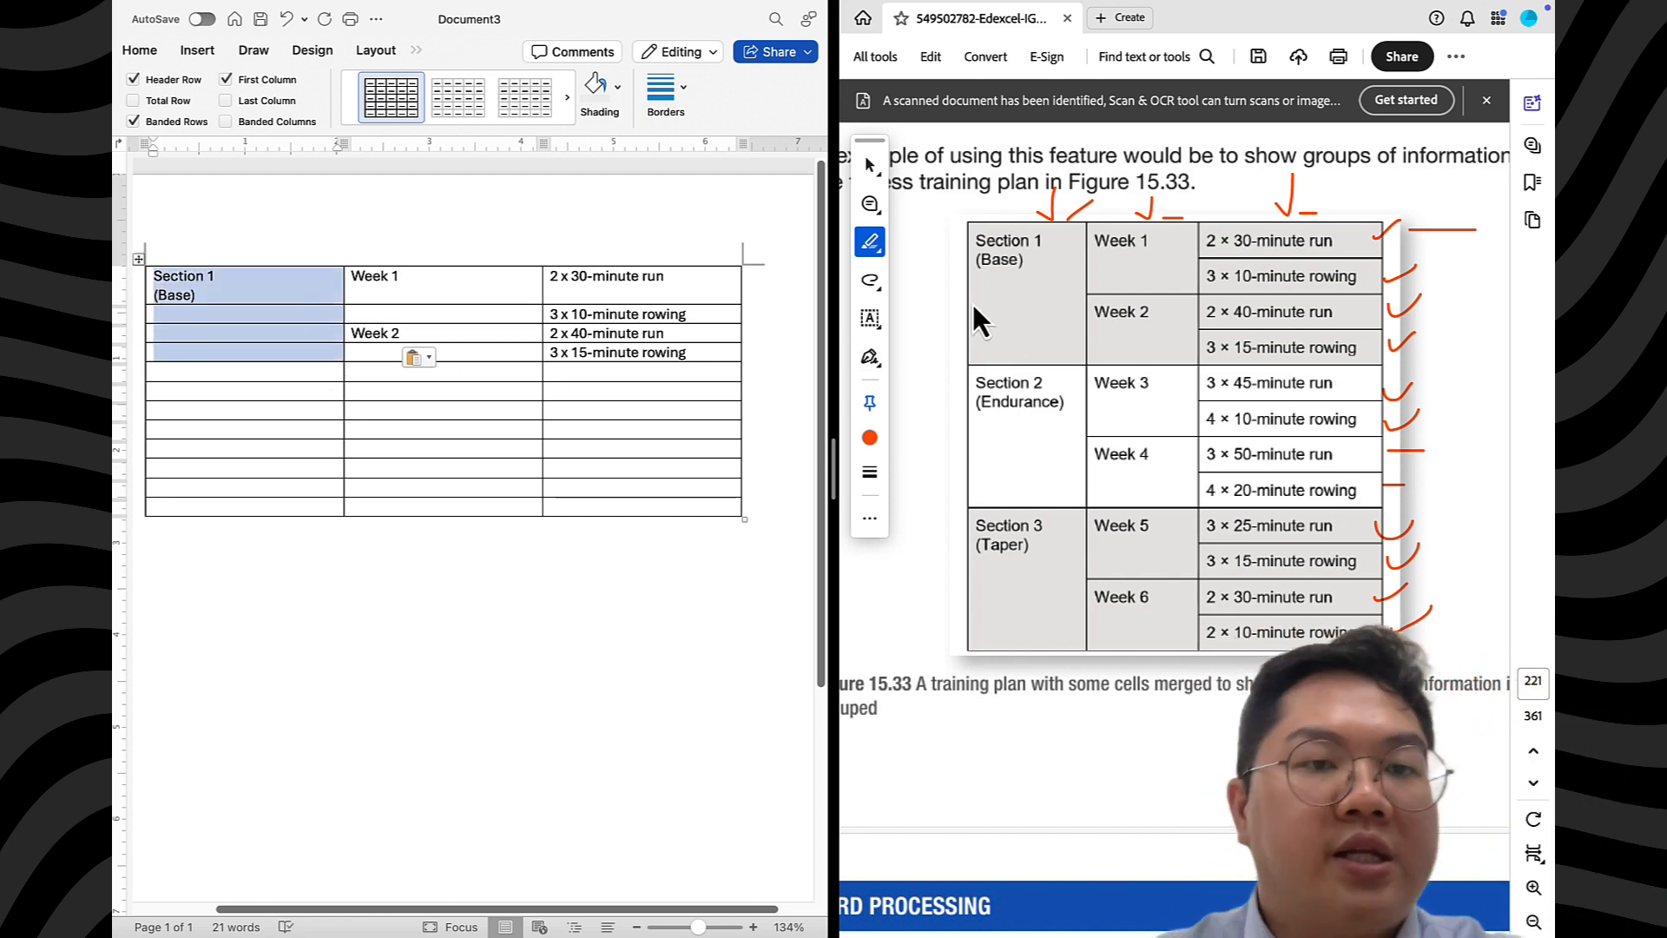
pyautogui.click(281, 312)
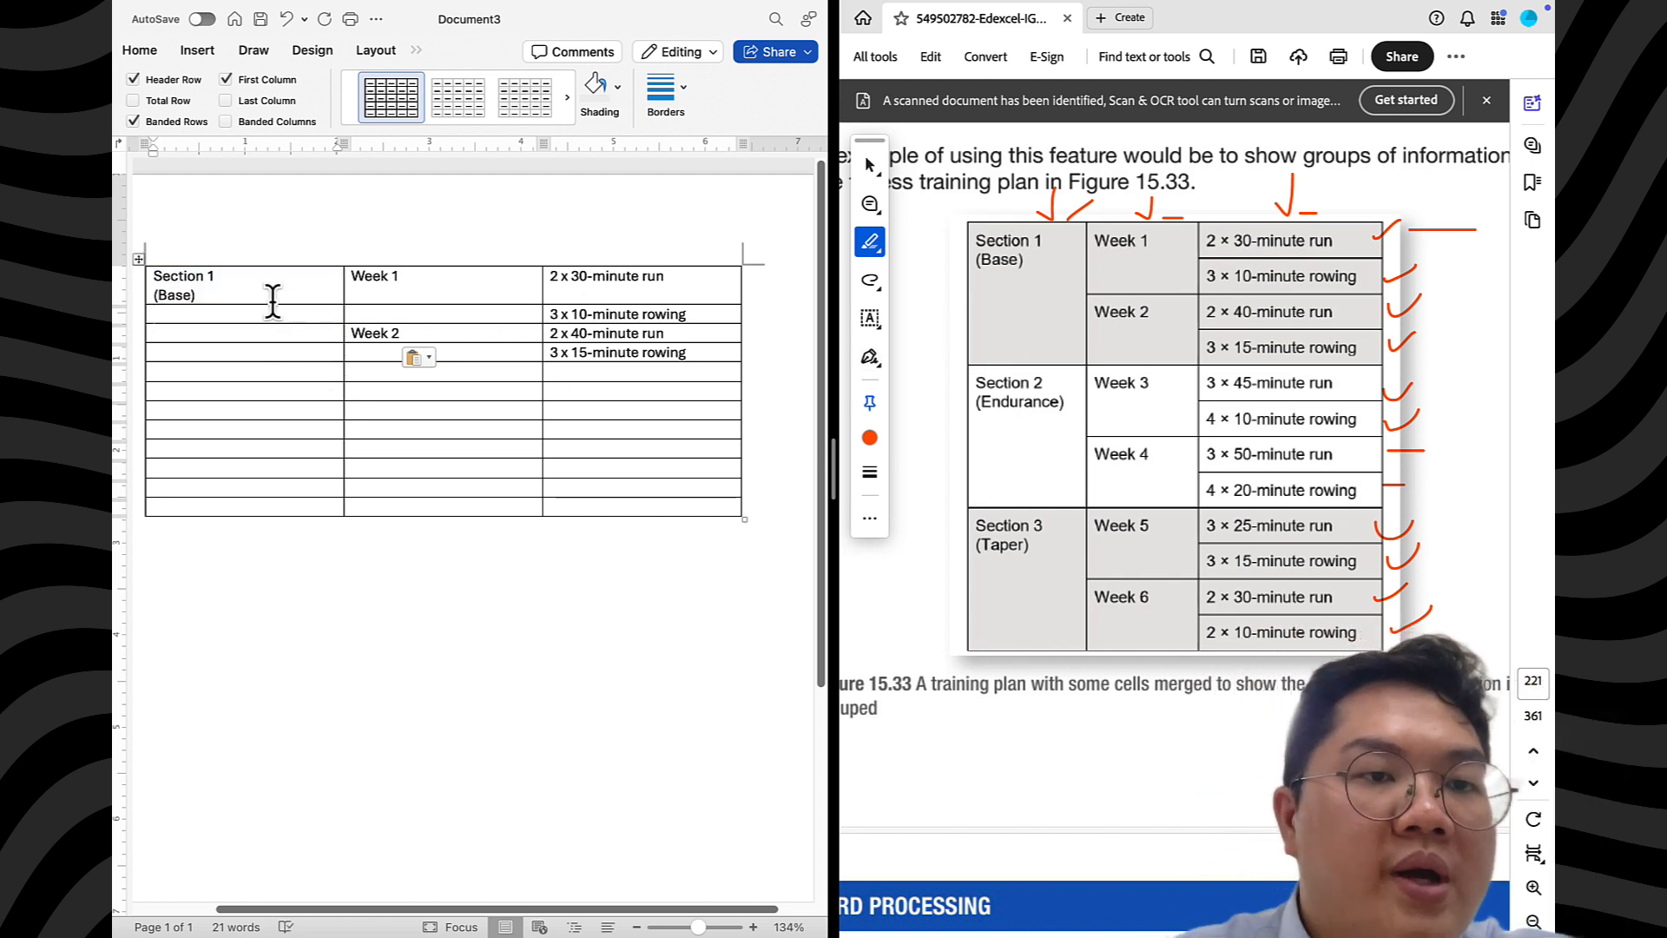
pyautogui.click(241, 262)
pyautogui.moveTo(259, 291); pyautogui.dragTo(272, 343)
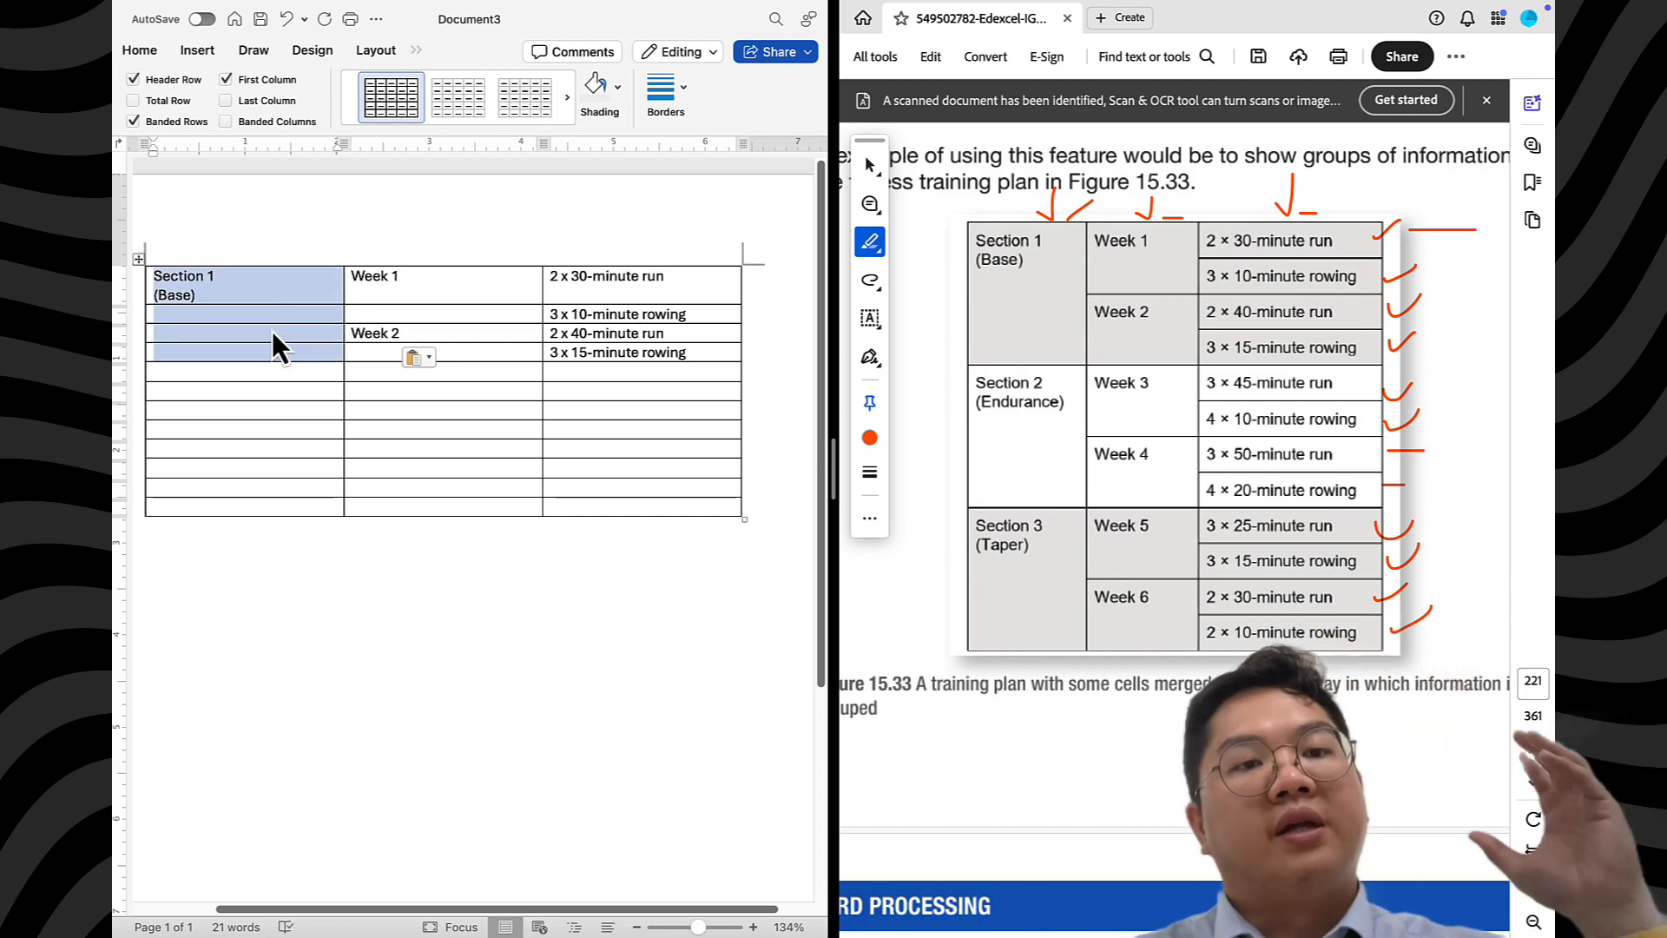
pyautogui.rightClick(272, 334)
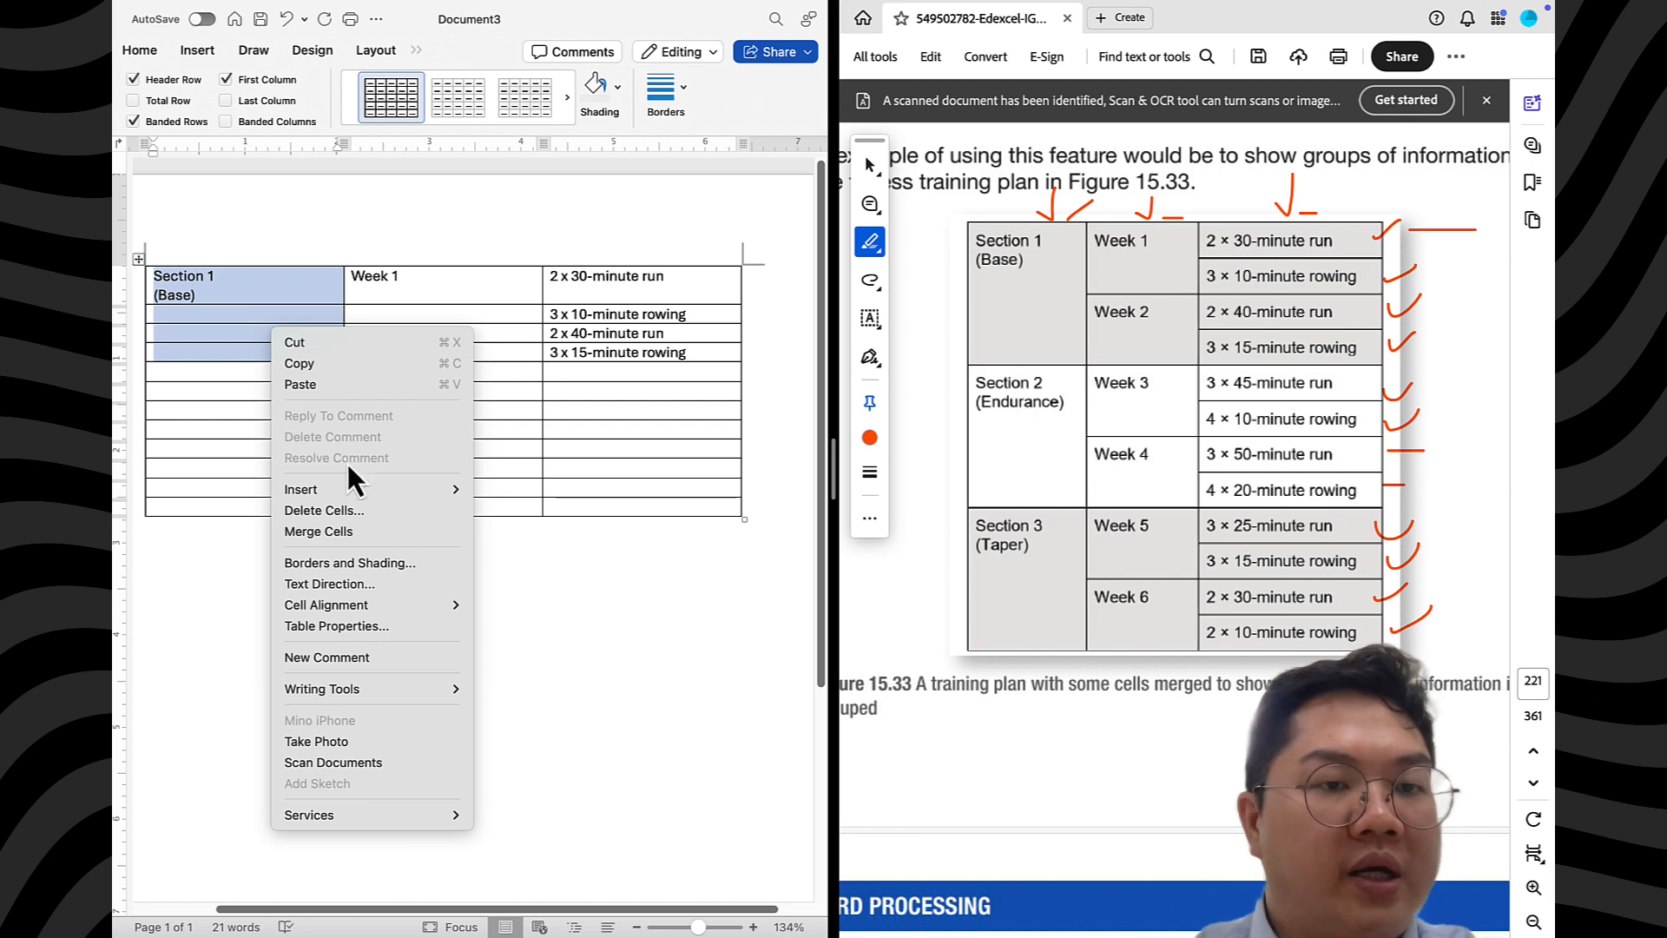
pyautogui.click(362, 529)
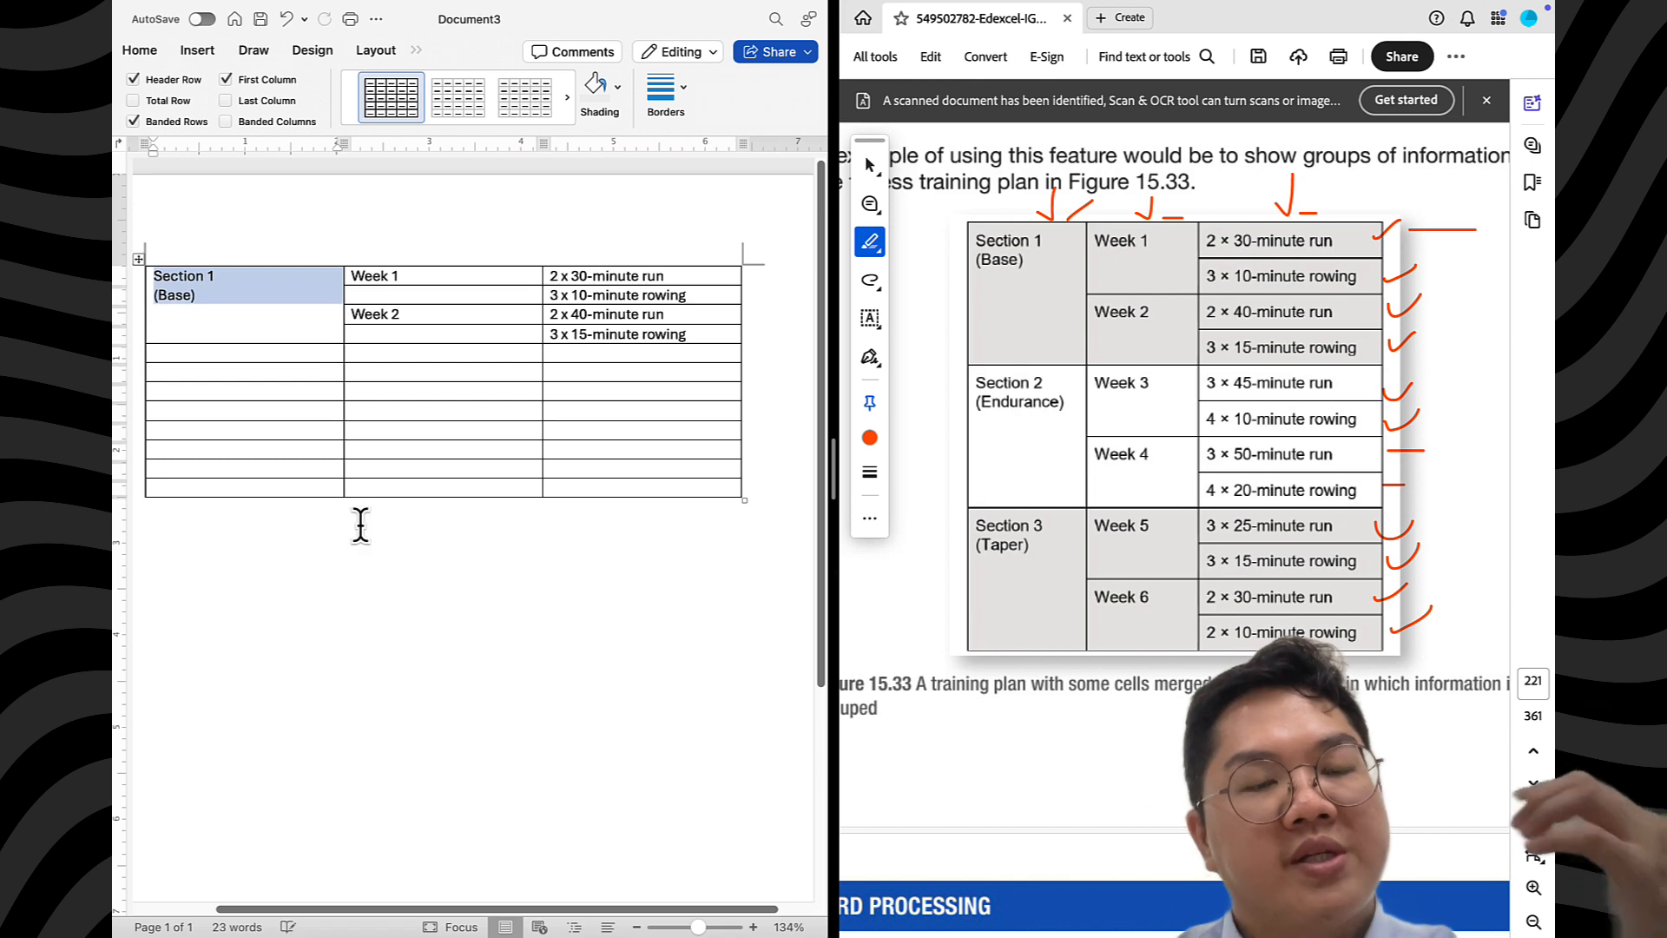
# Merge the "Week 1" cell with the empty cell below it, and do the same for "Week 2"
pyautogui.click(293, 309)
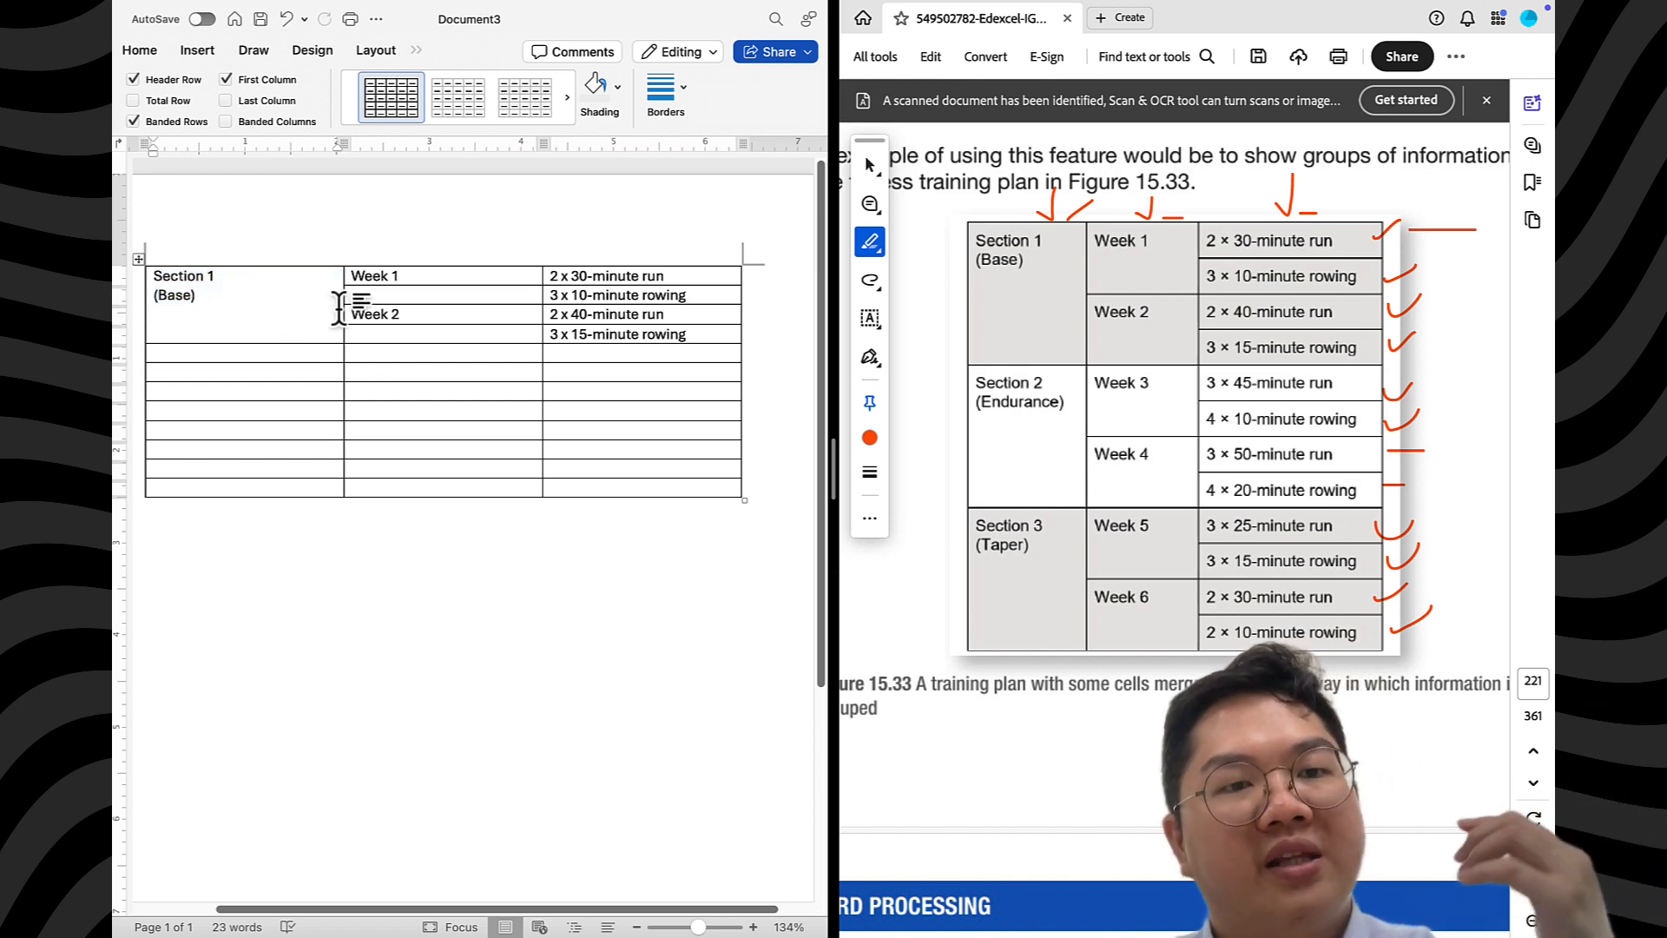
pyautogui.moveTo(401, 274); pyautogui.dragTo(406, 295)
pyautogui.rightClick(414, 292)
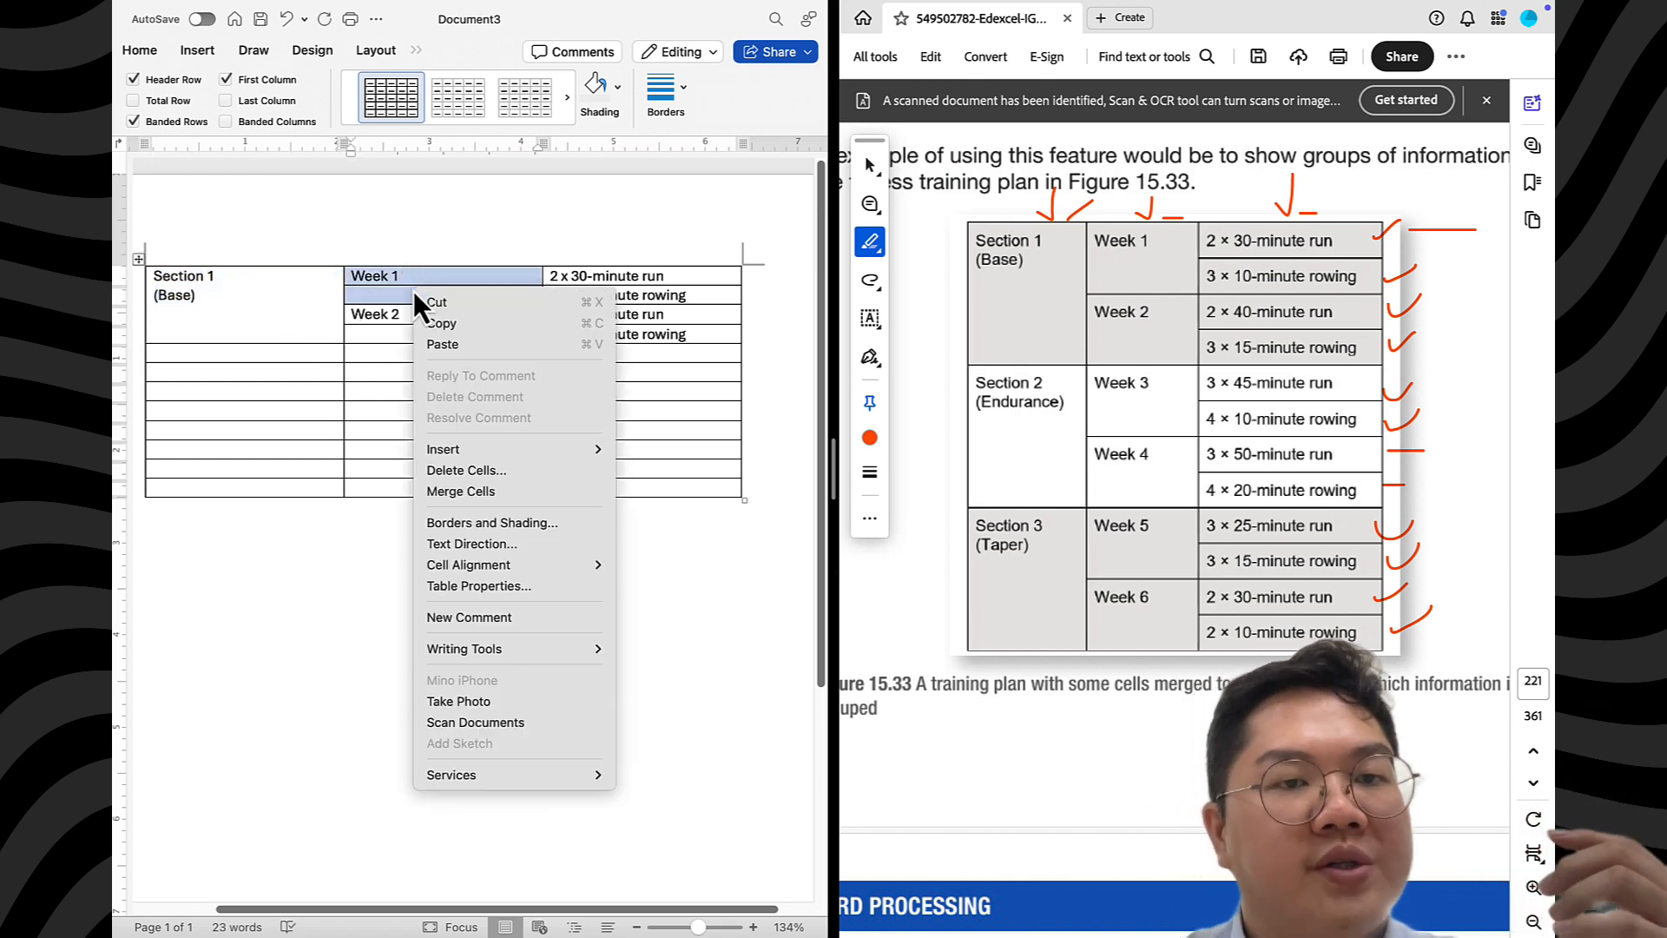
pyautogui.click(489, 500)
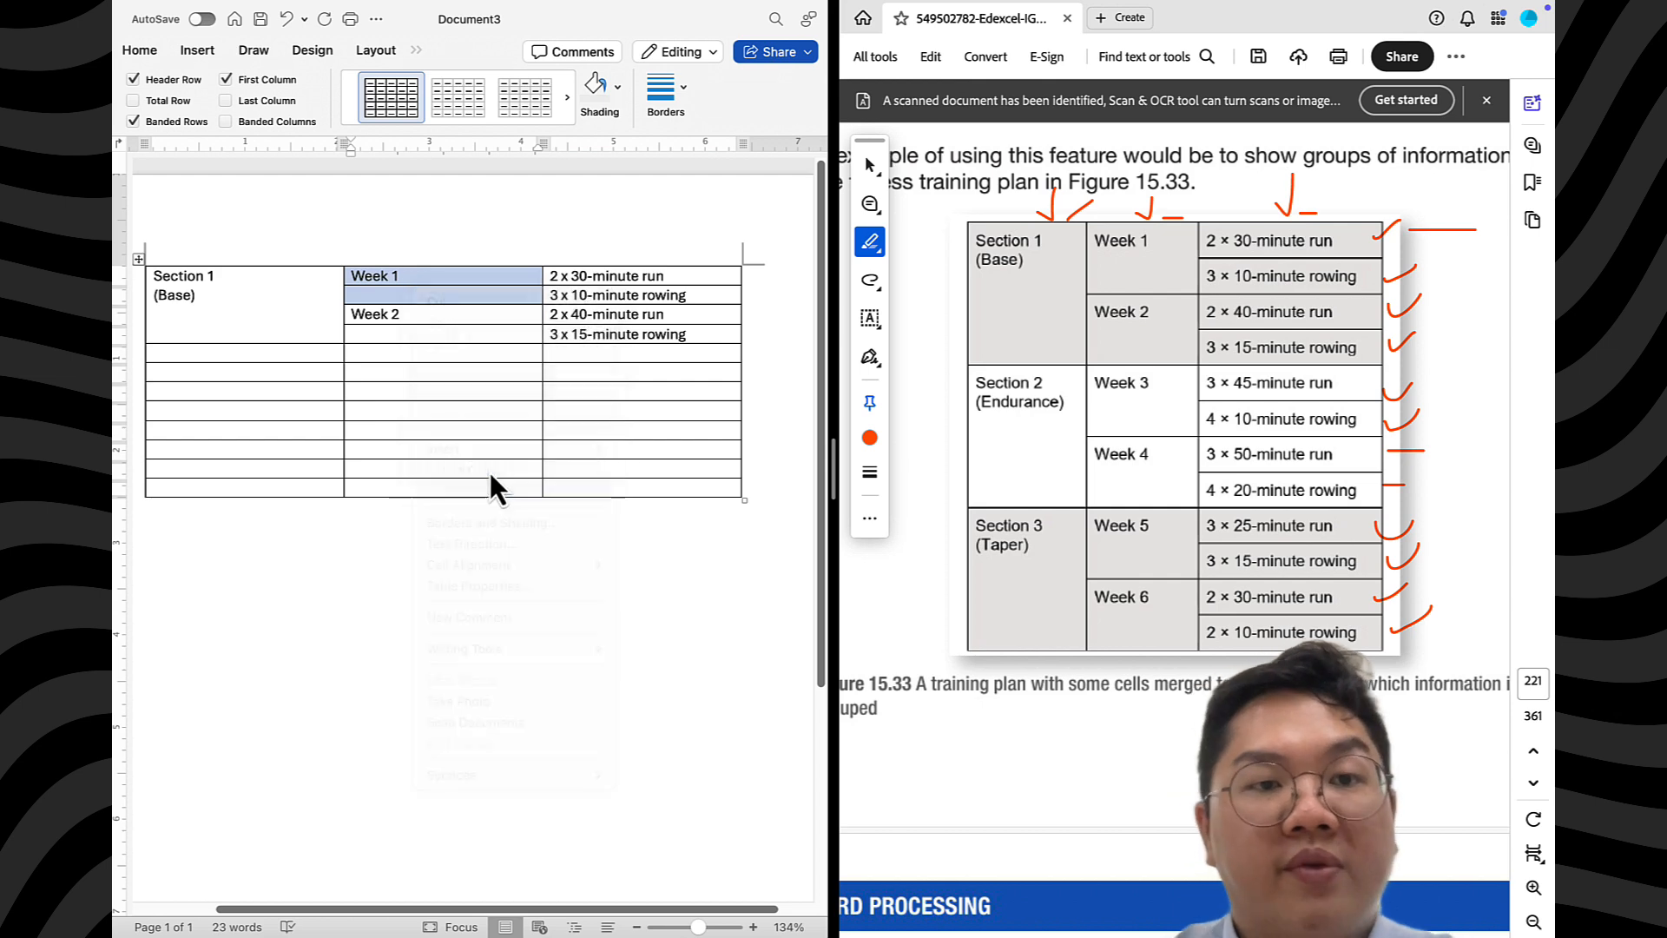
pyautogui.moveTo(444, 308); pyautogui.dragTo(440, 331)
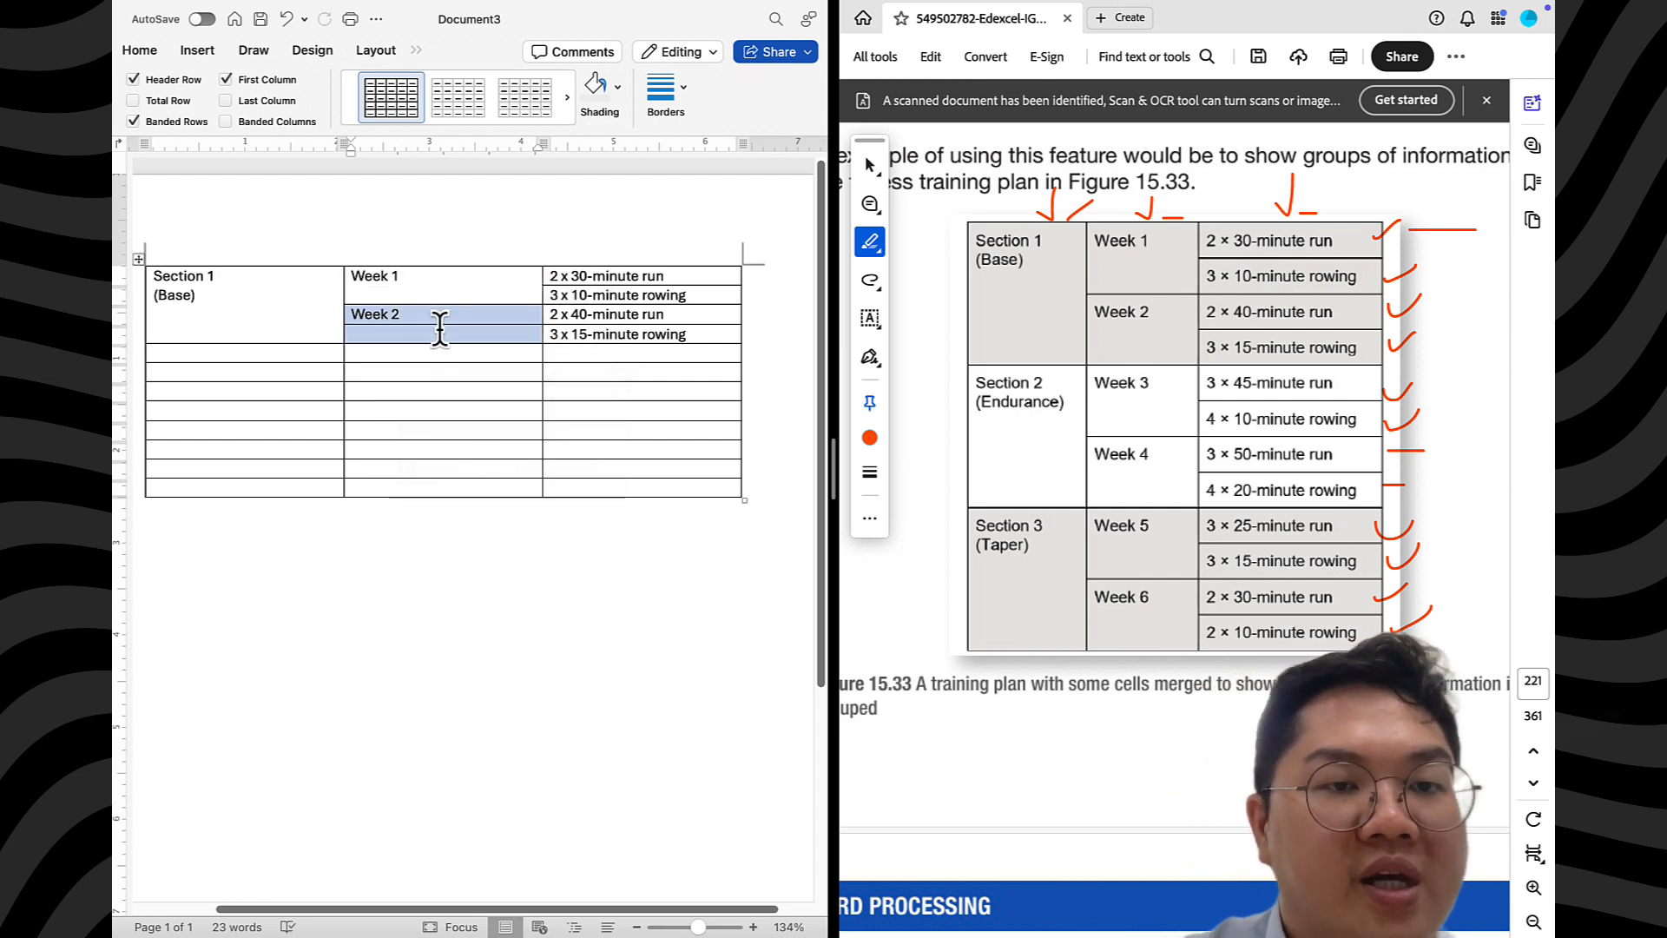
pyautogui.rightClick(441, 330)
pyautogui.click(511, 531)
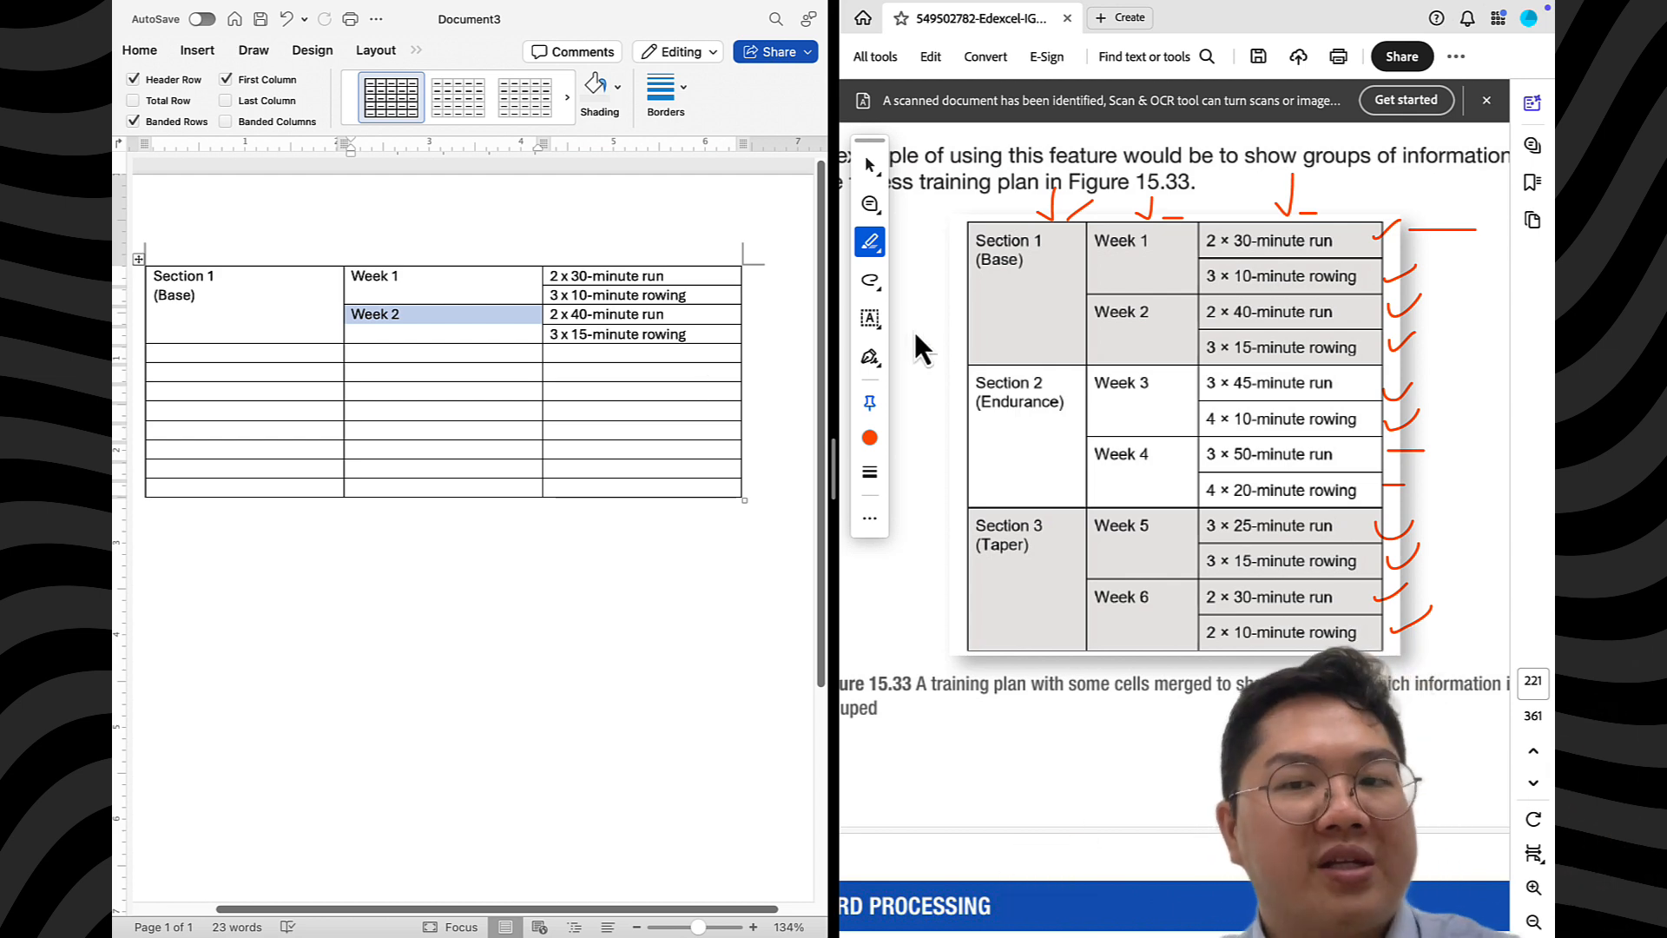
# Shade all the cells of the Section 1 block with a grey theme color
pyautogui.click(713, 314)
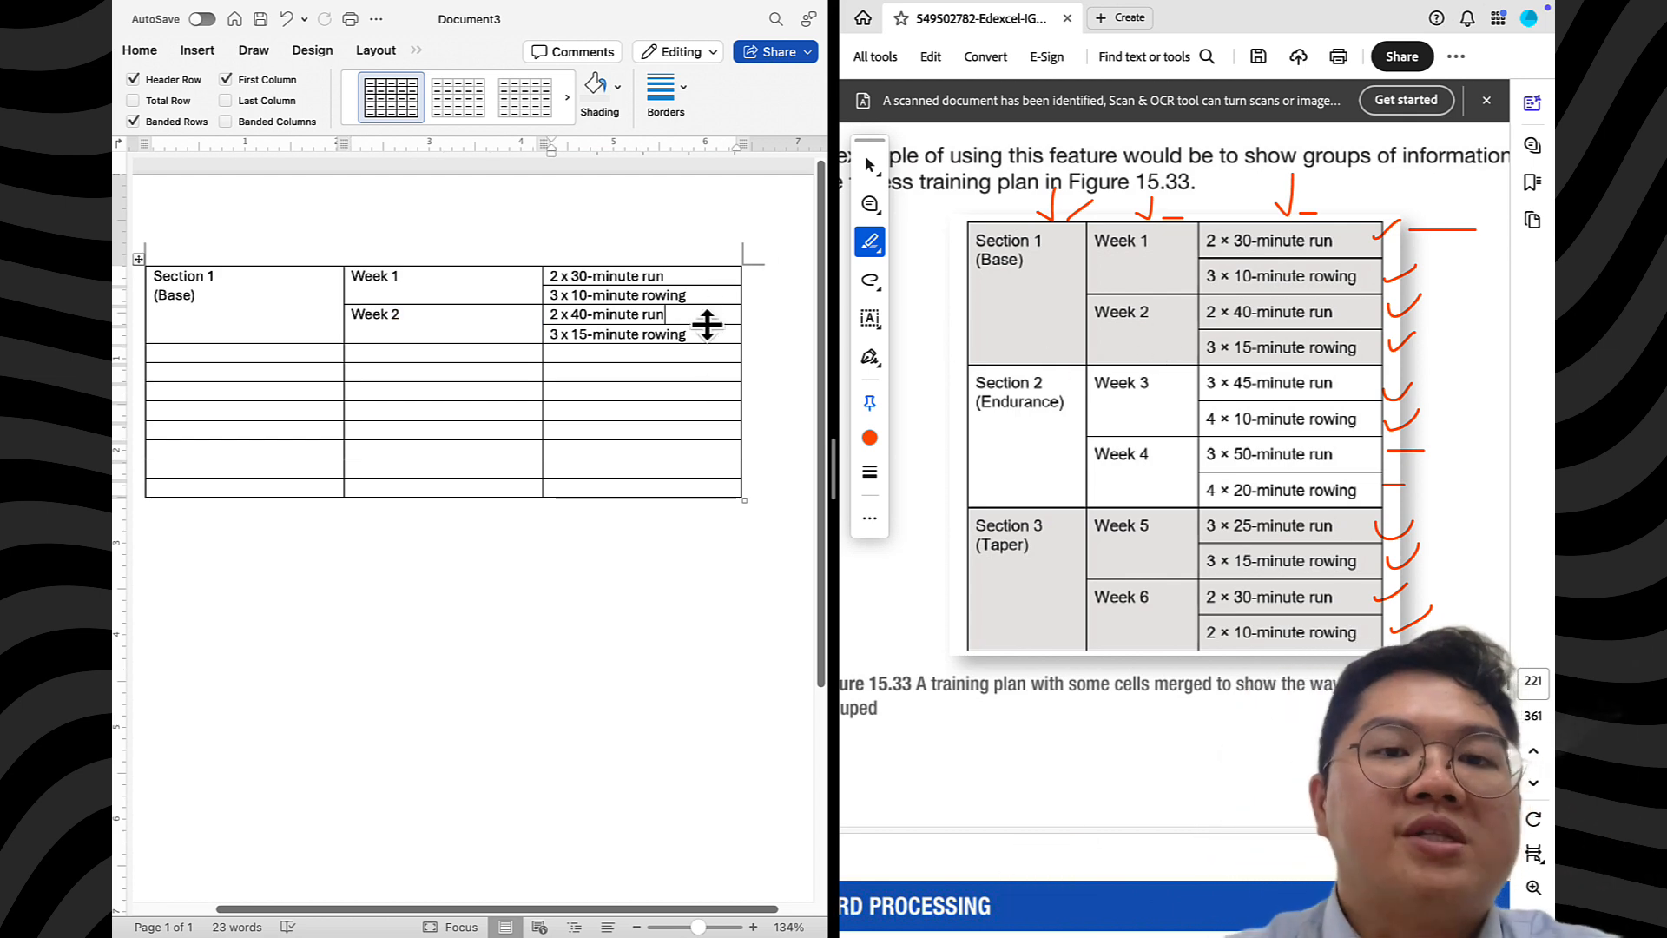
pyautogui.moveTo(707, 335)
pyautogui.mouseDown()
pyautogui.moveTo(407, 272)
pyautogui.moveTo(261, 294)
pyautogui.mouseUp()
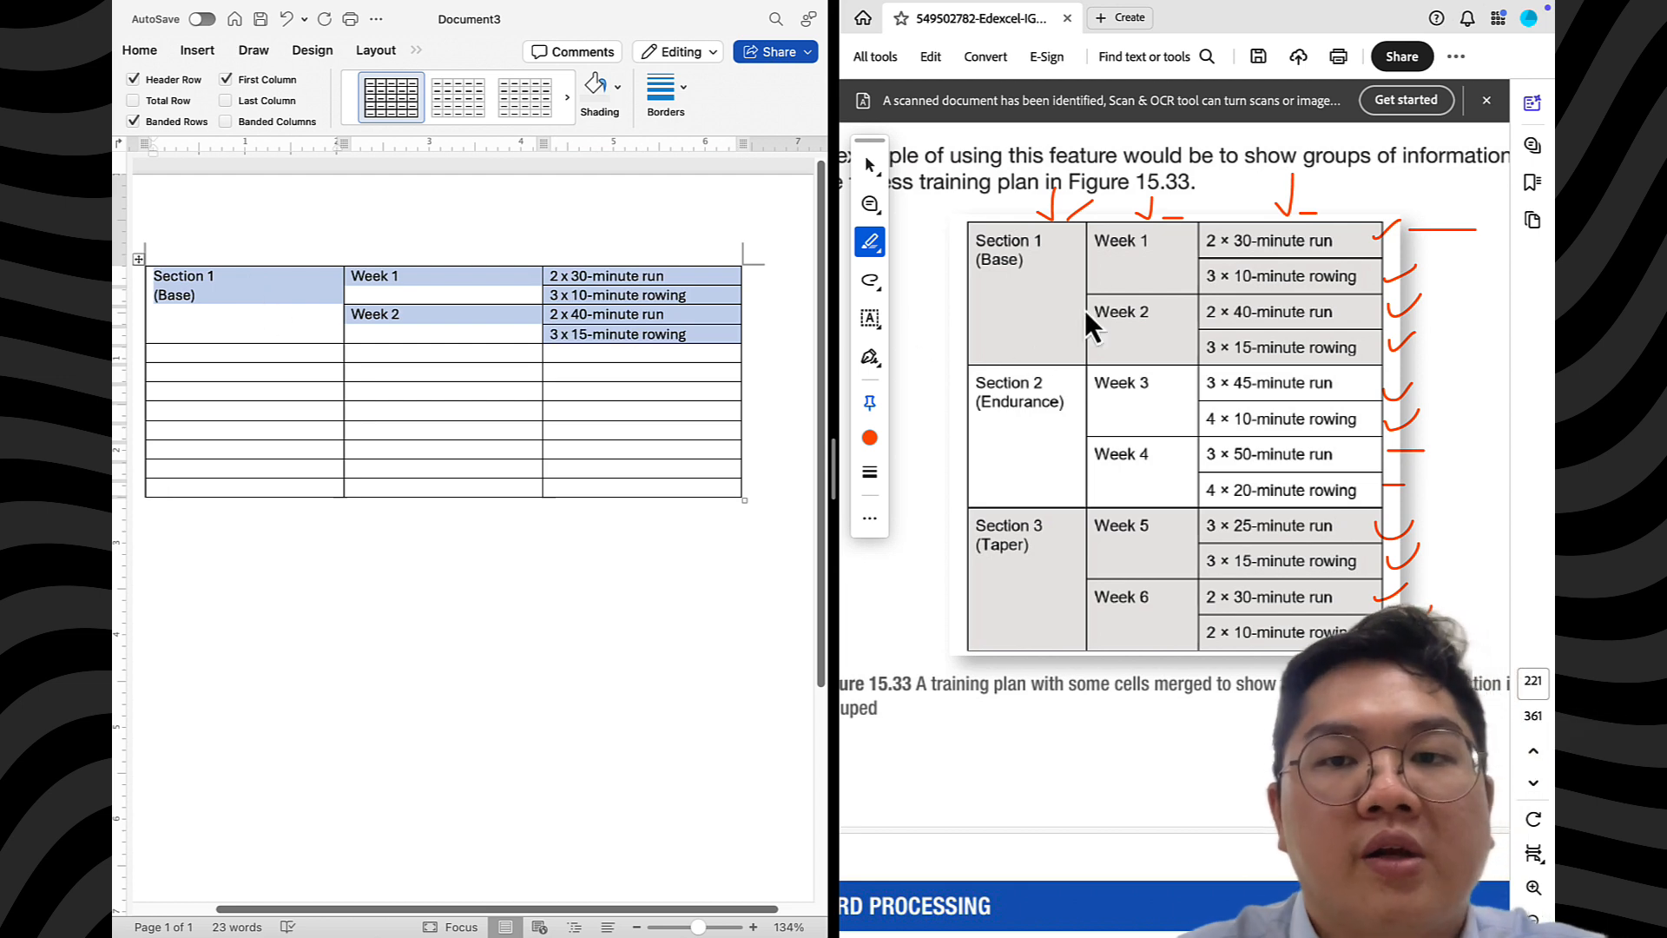
pyautogui.click(605, 94)
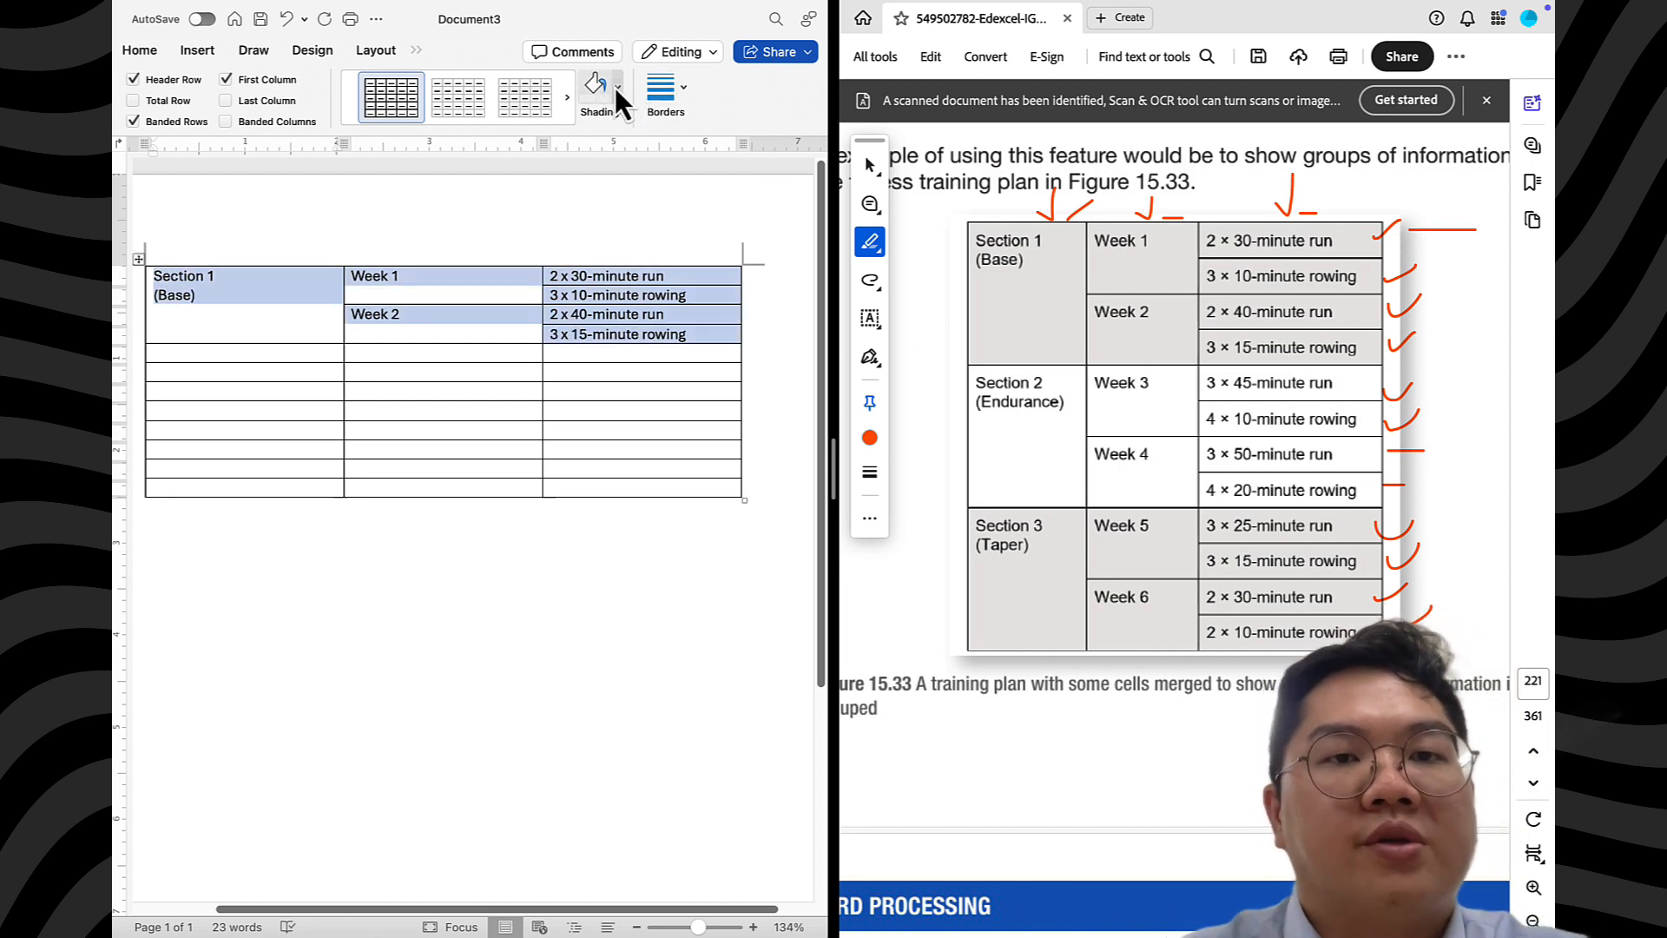
pyautogui.click(617, 87)
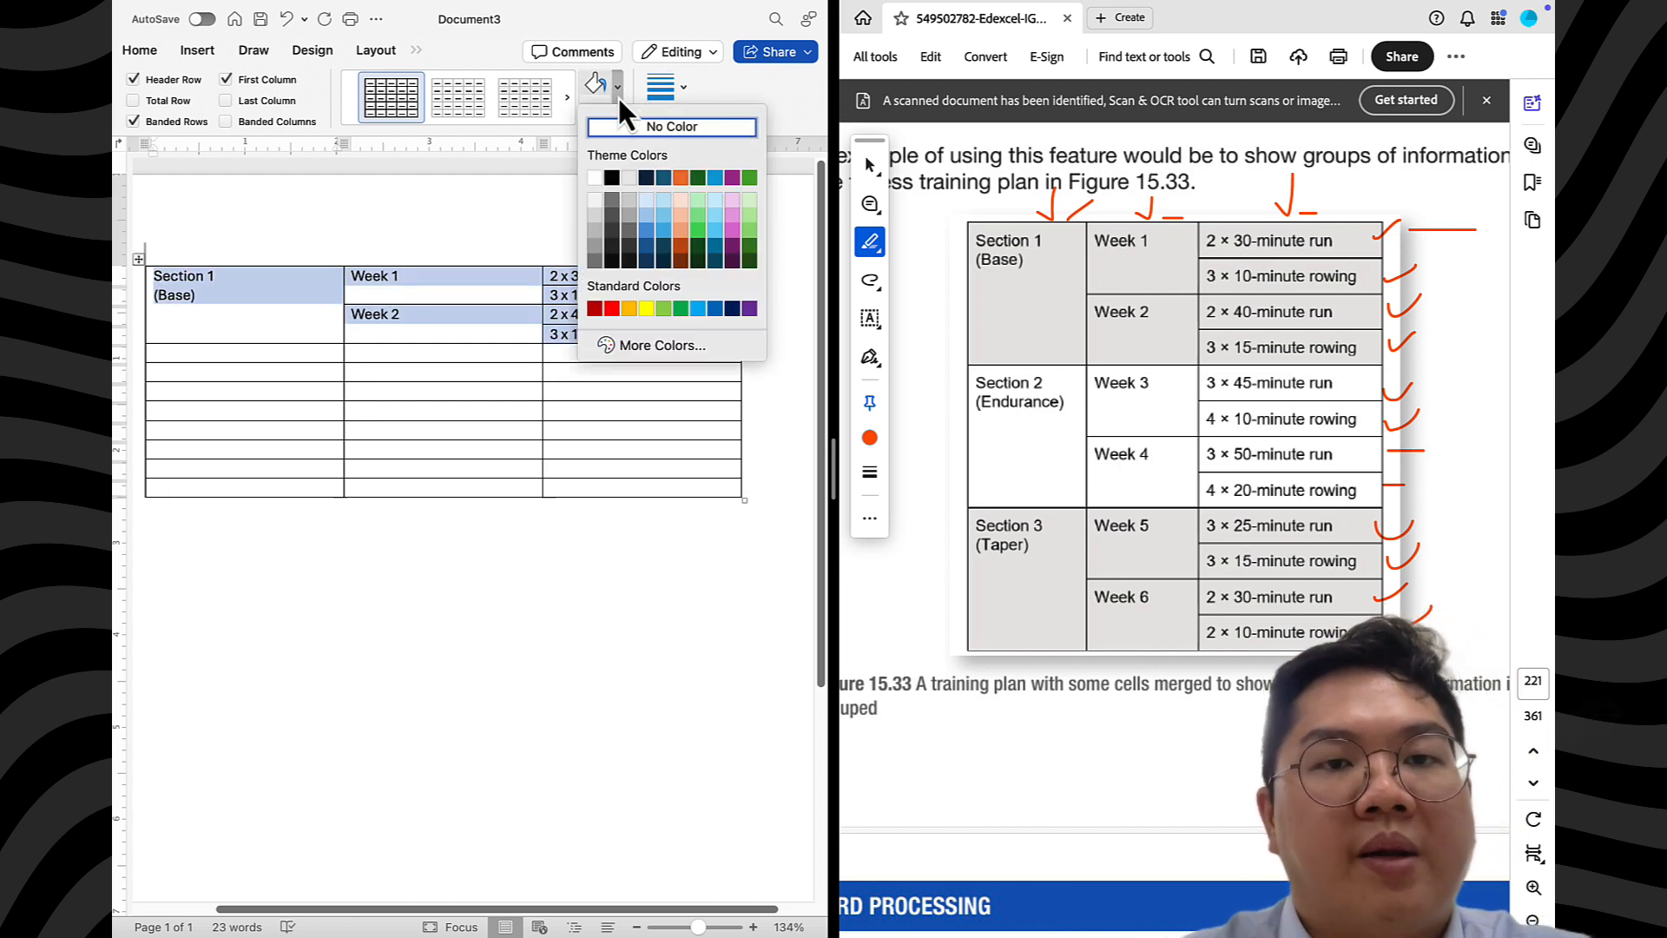
pyautogui.click(632, 216)
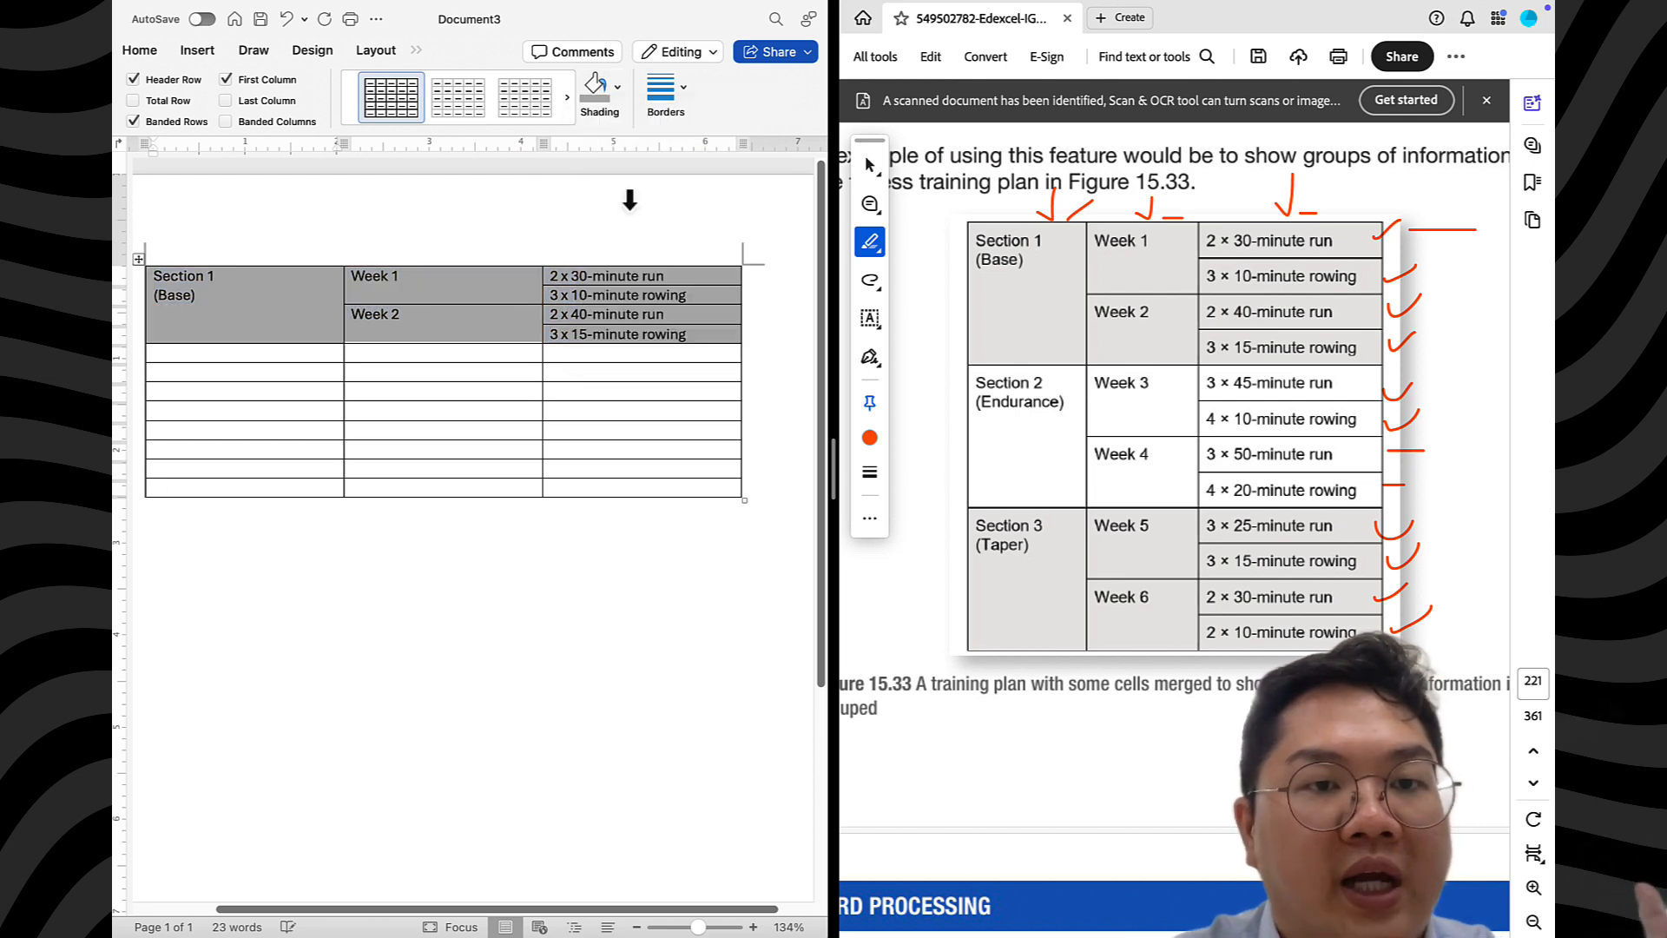
pyautogui.click(379, 356)
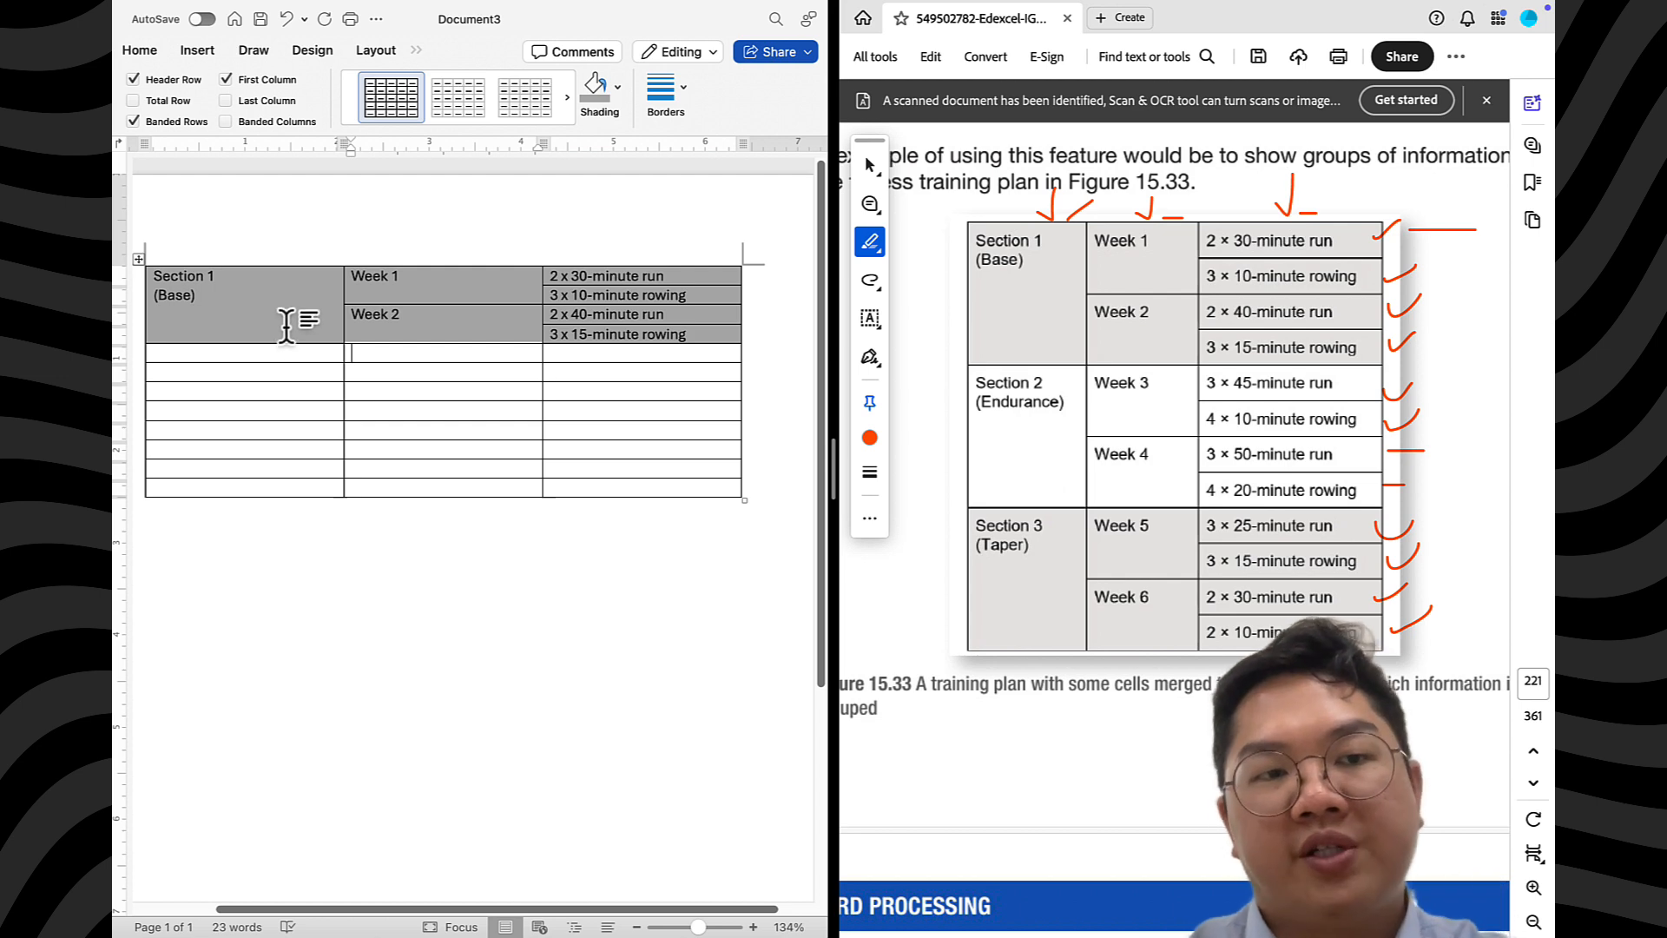
pyautogui.click(280, 376)
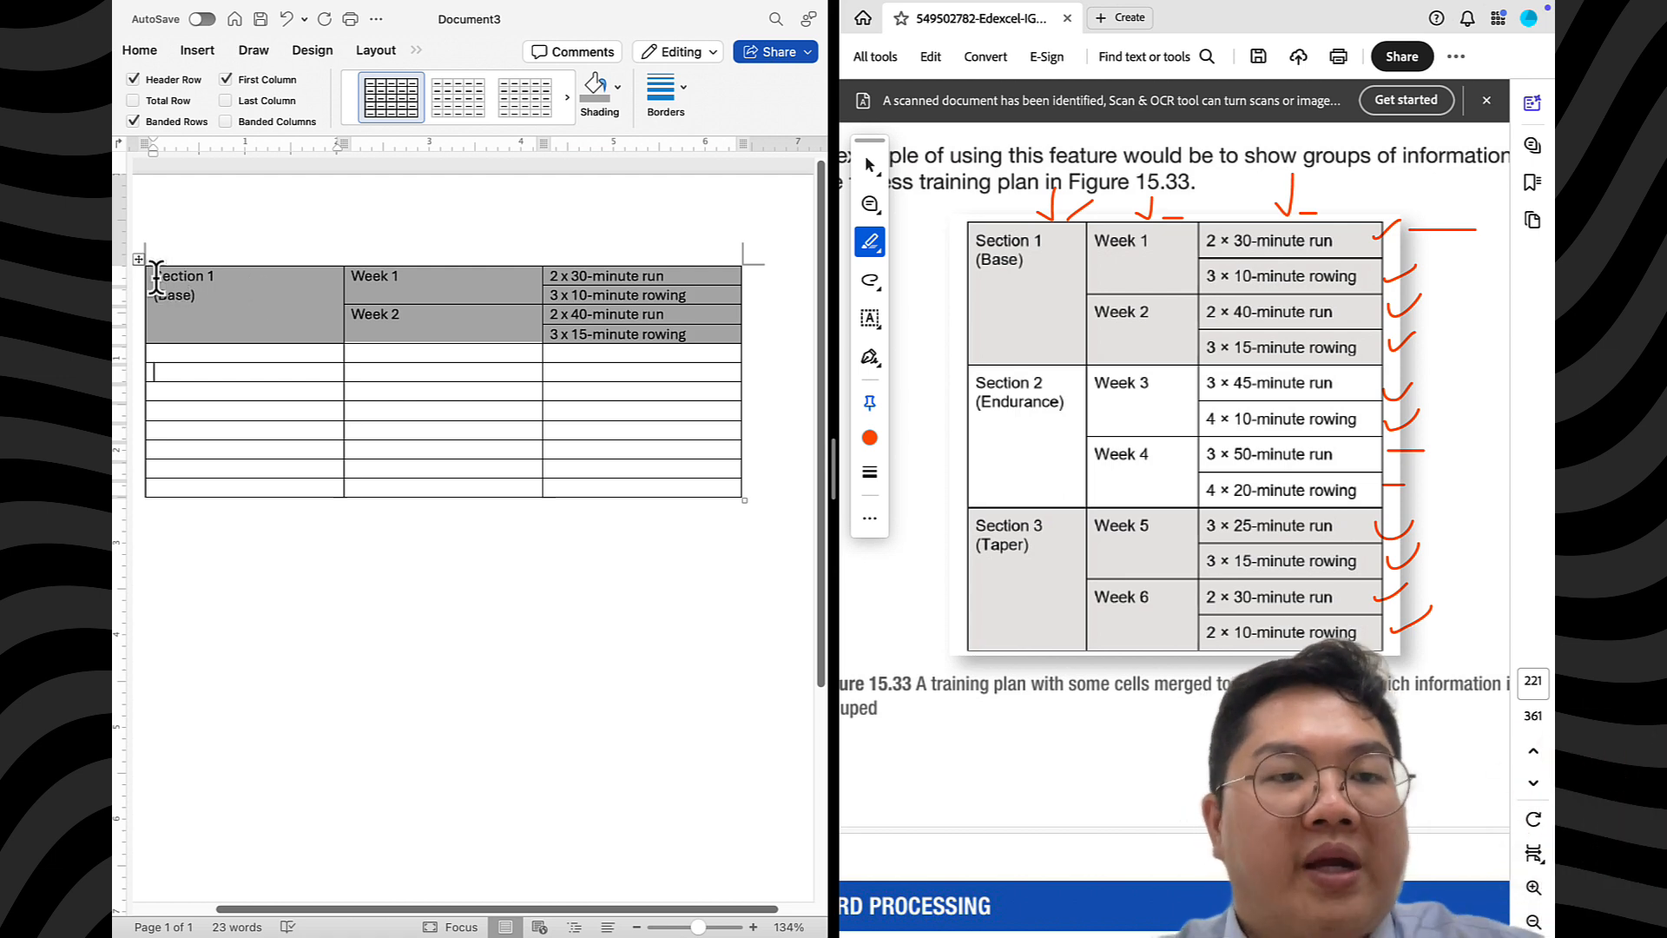
# Copy the contents of the whole Section 1 block into the four empty rows directly below it
pyautogui.moveTo(156, 278); pyautogui.dragTo(674, 333)
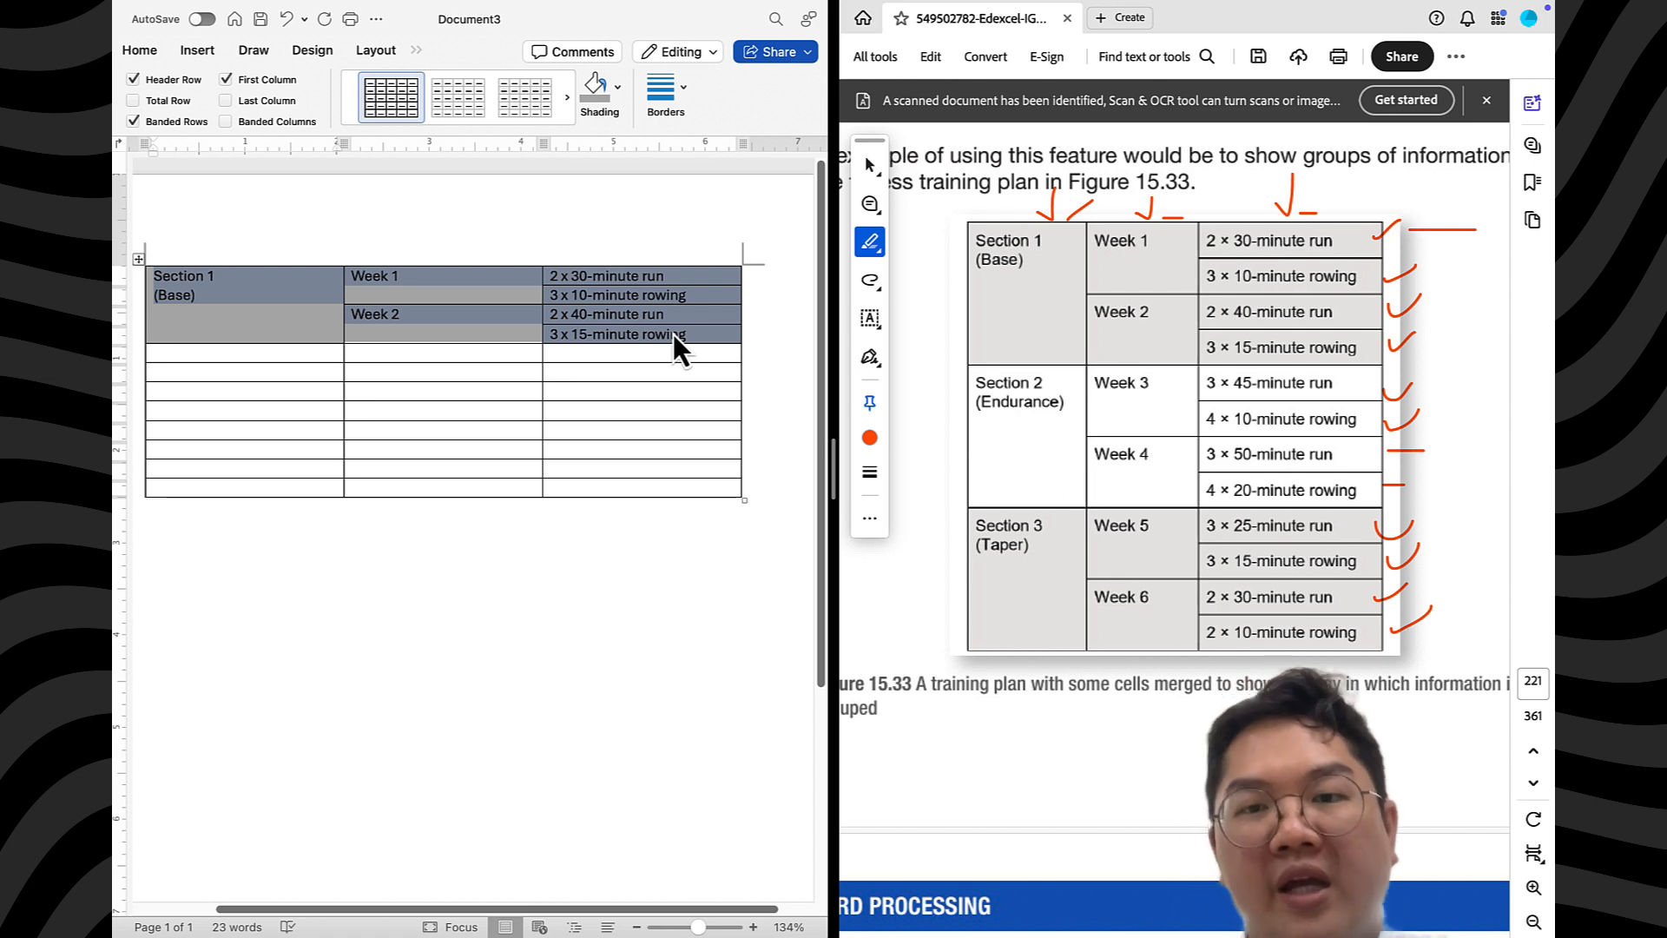
pyautogui.press('super+z')
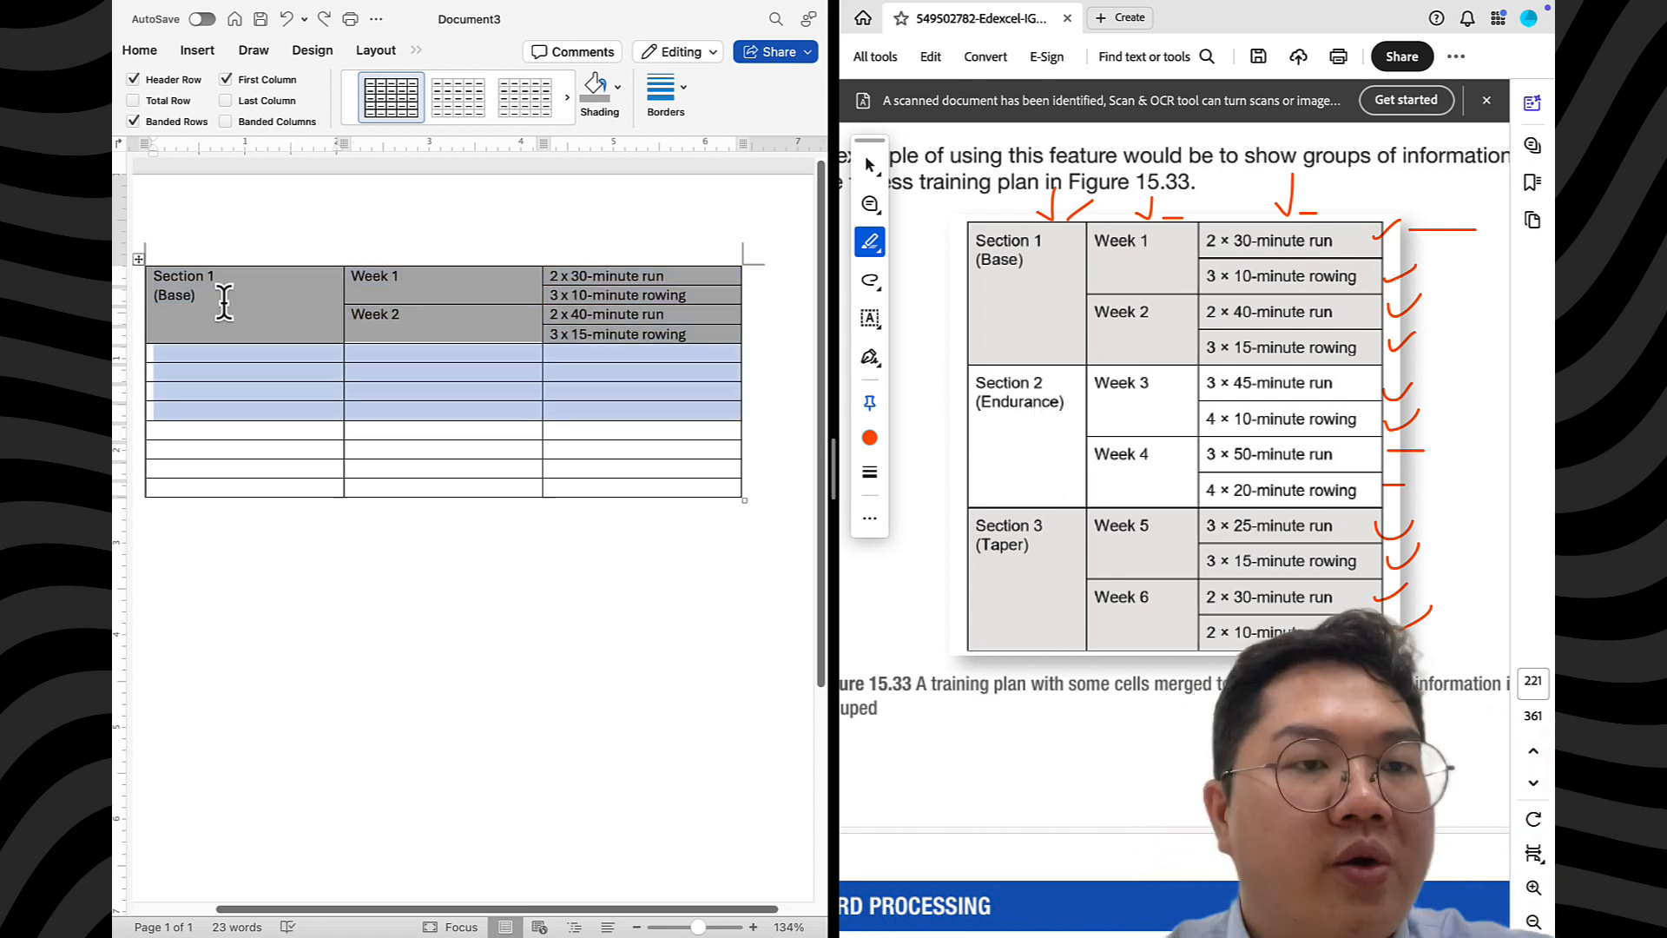
pyautogui.click(215, 298)
pyautogui.click(151, 275)
pyautogui.click(155, 276)
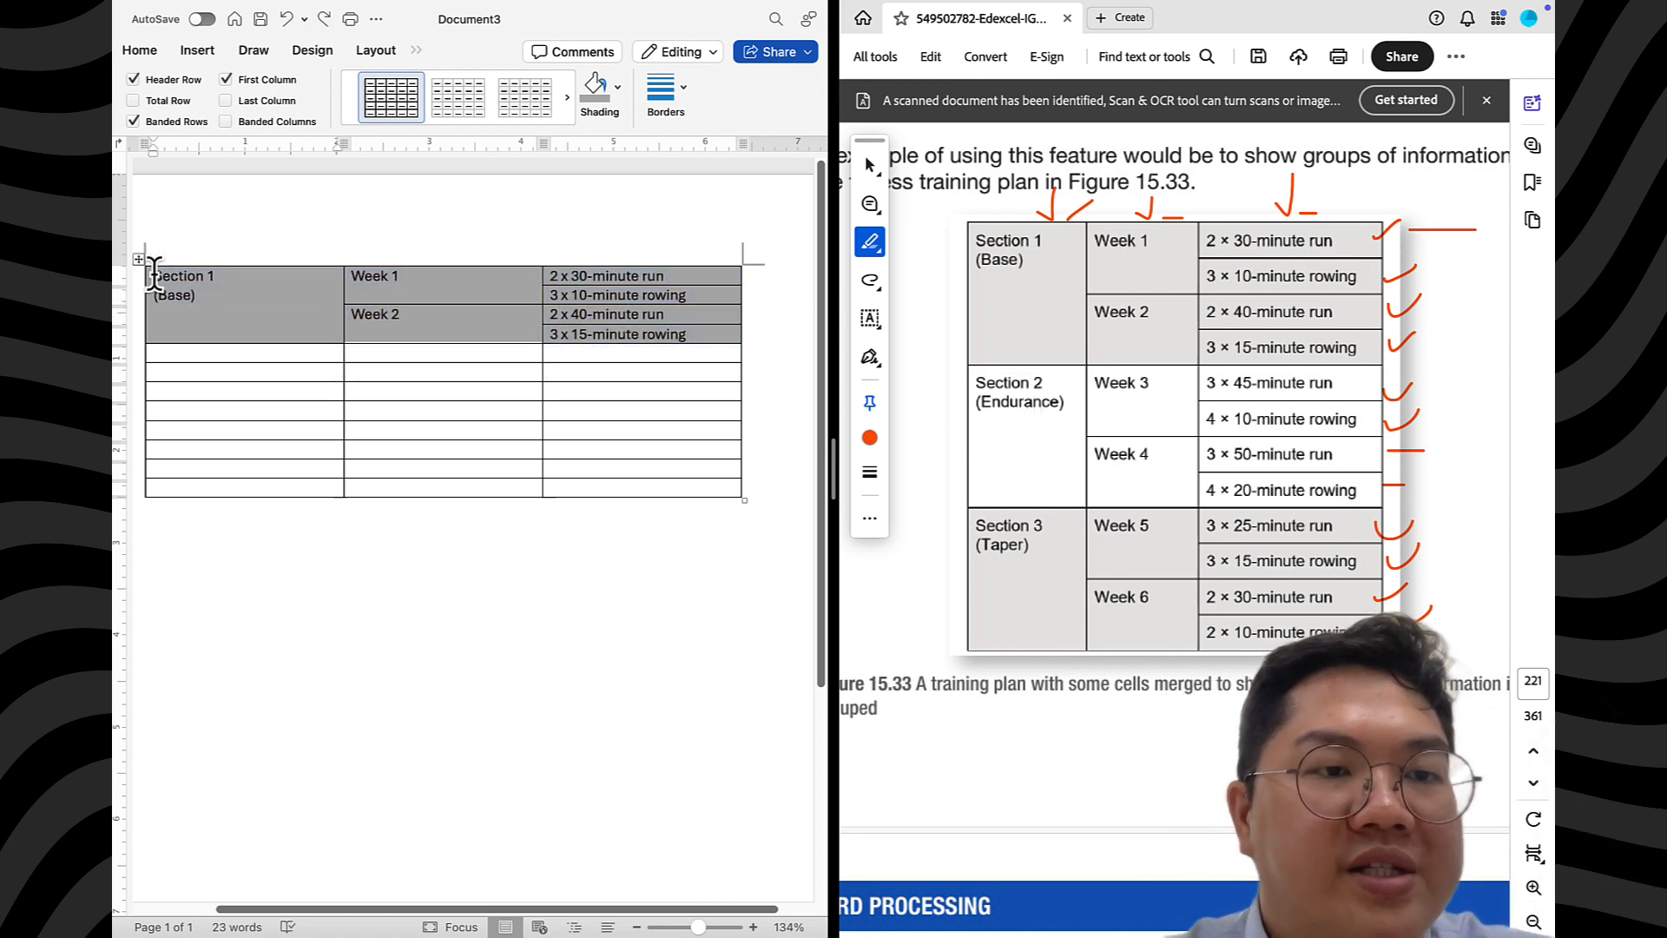
pyautogui.moveTo(154, 275); pyautogui.dragTo(641, 332)
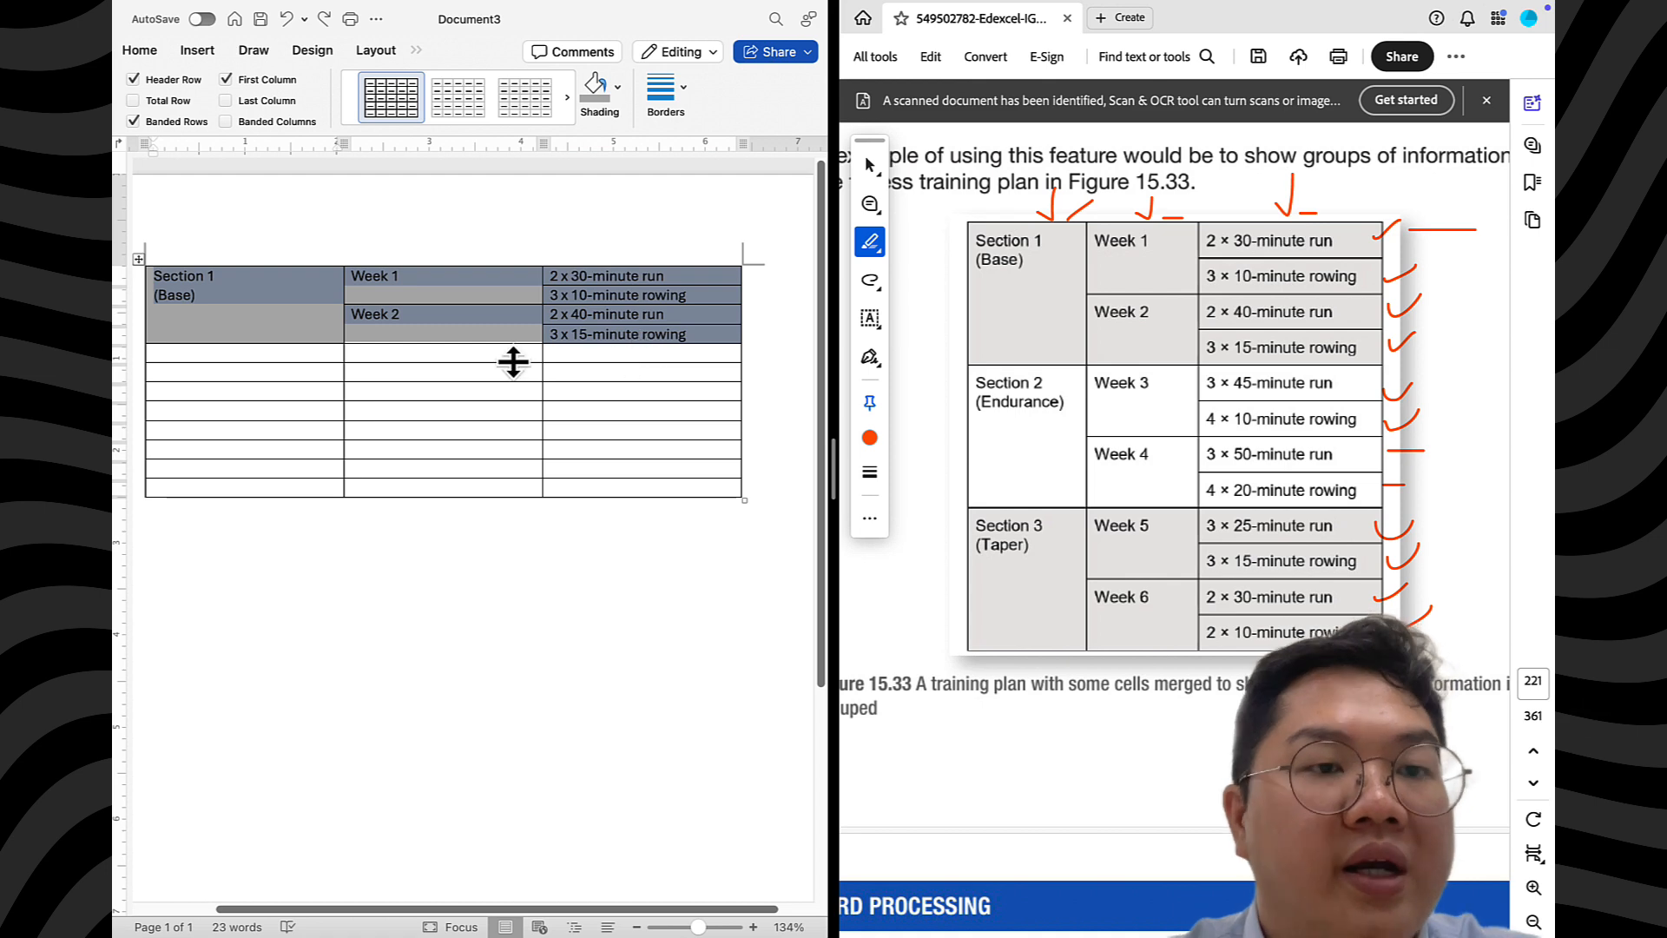
pyautogui.moveTo(278, 357); pyautogui.dragTo(570, 417)
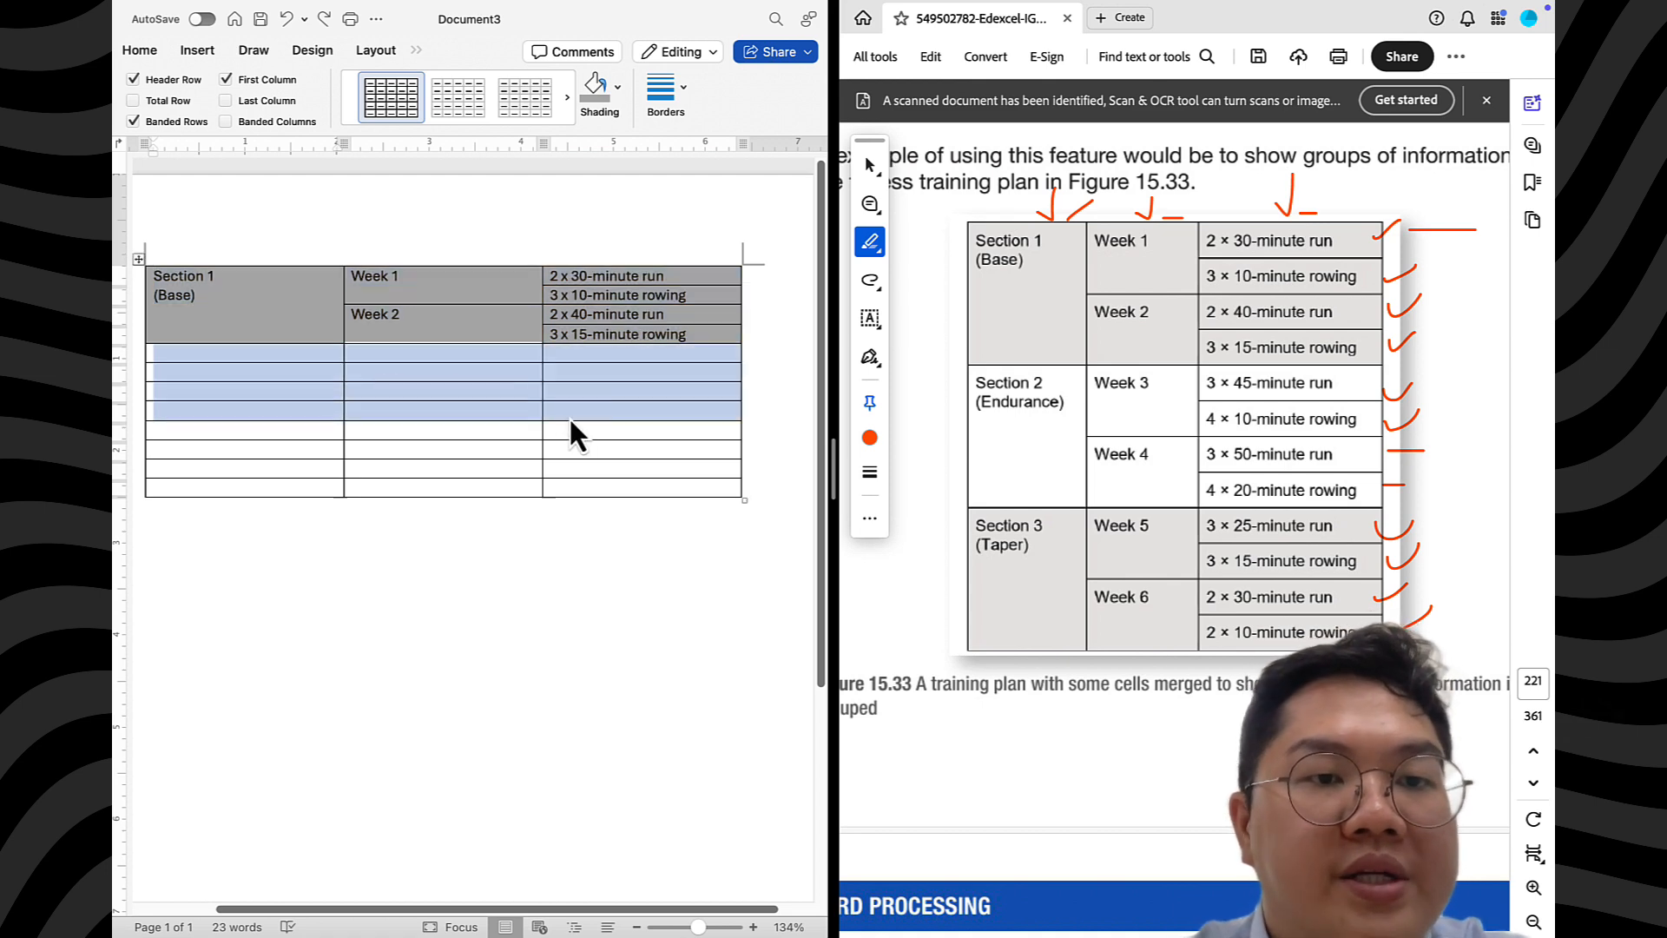
pyautogui.press('super+v')
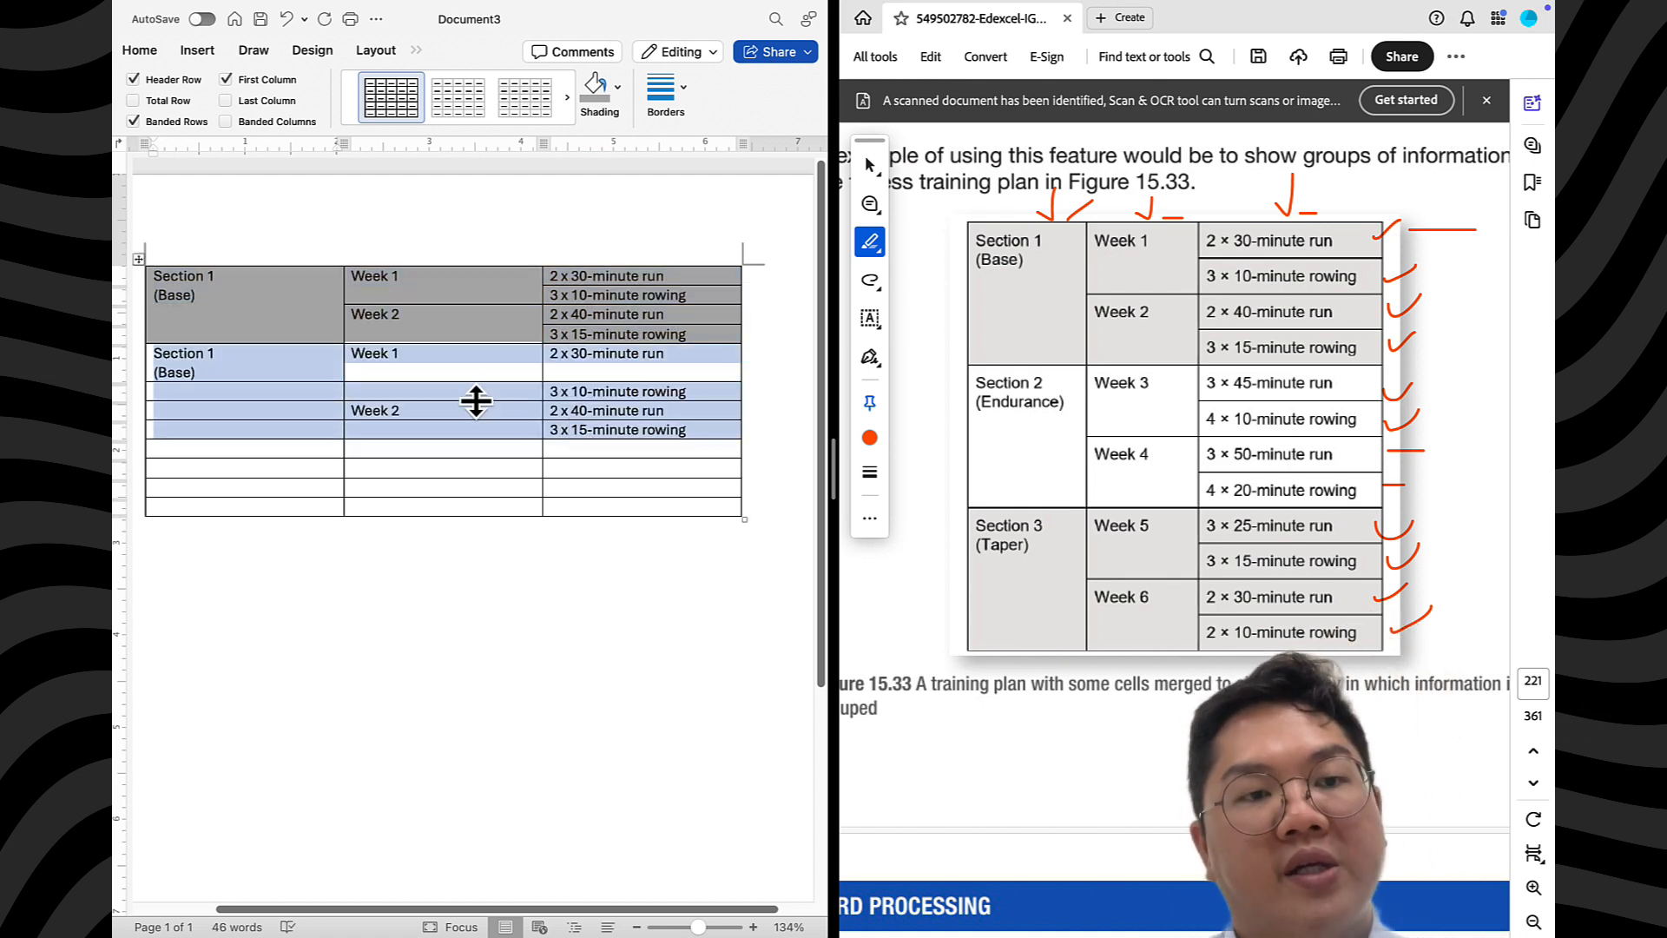
# Change the section label of the copied block to "Section 2 (Endurance)"
pyautogui.click(295, 356)
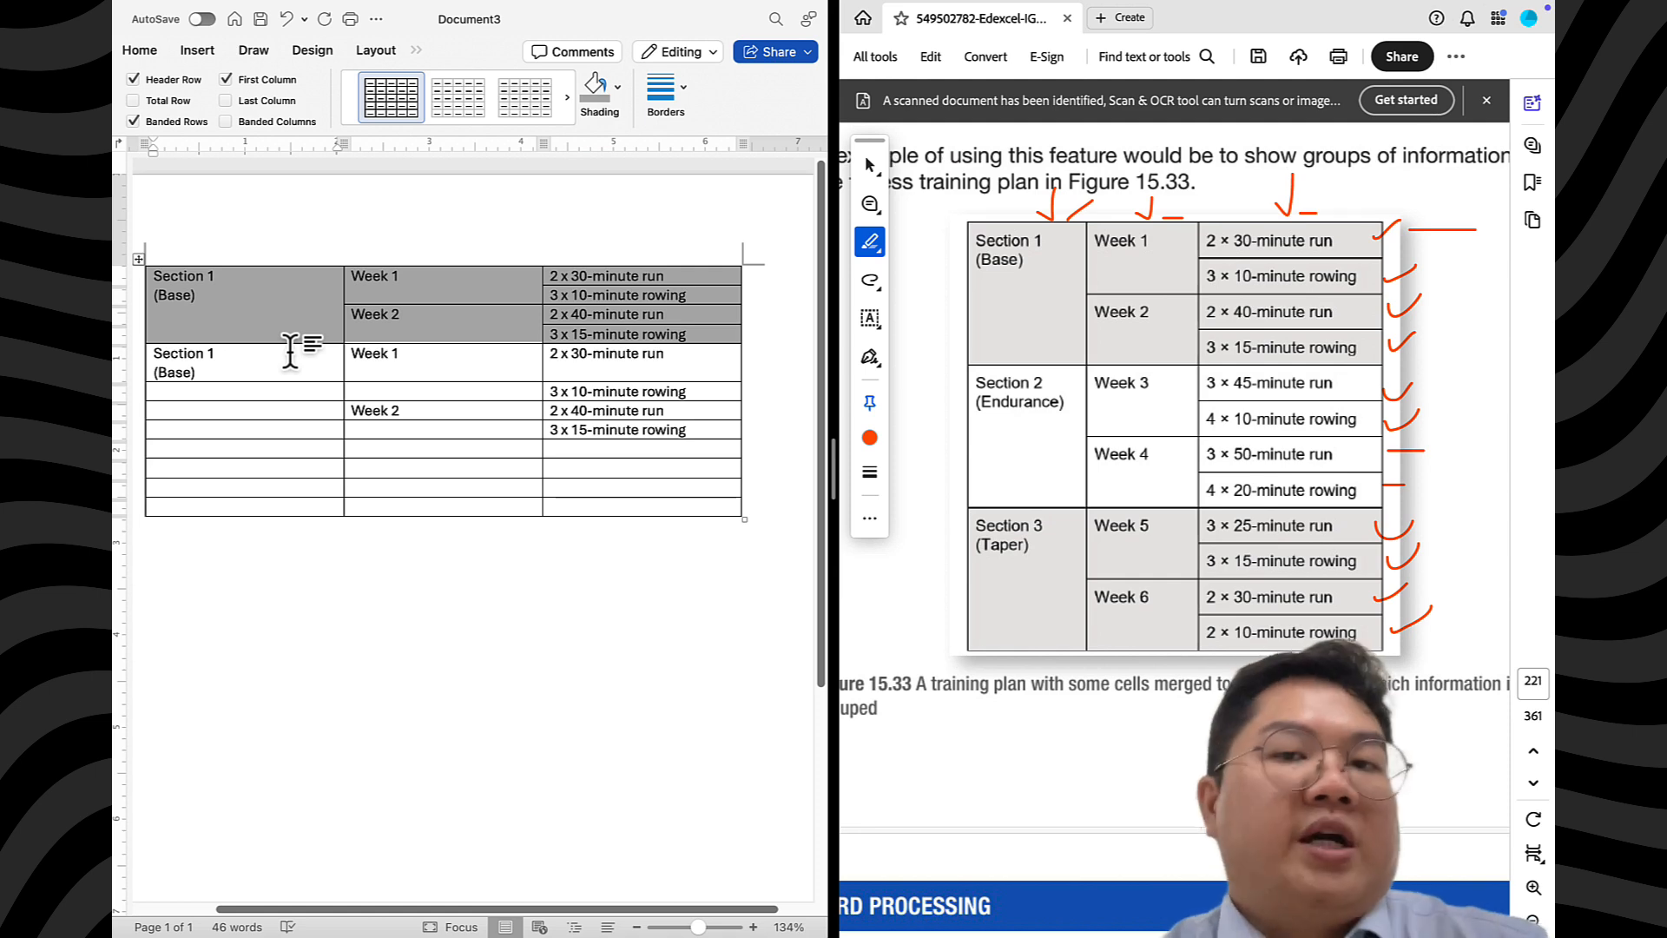
pyautogui.write('2')
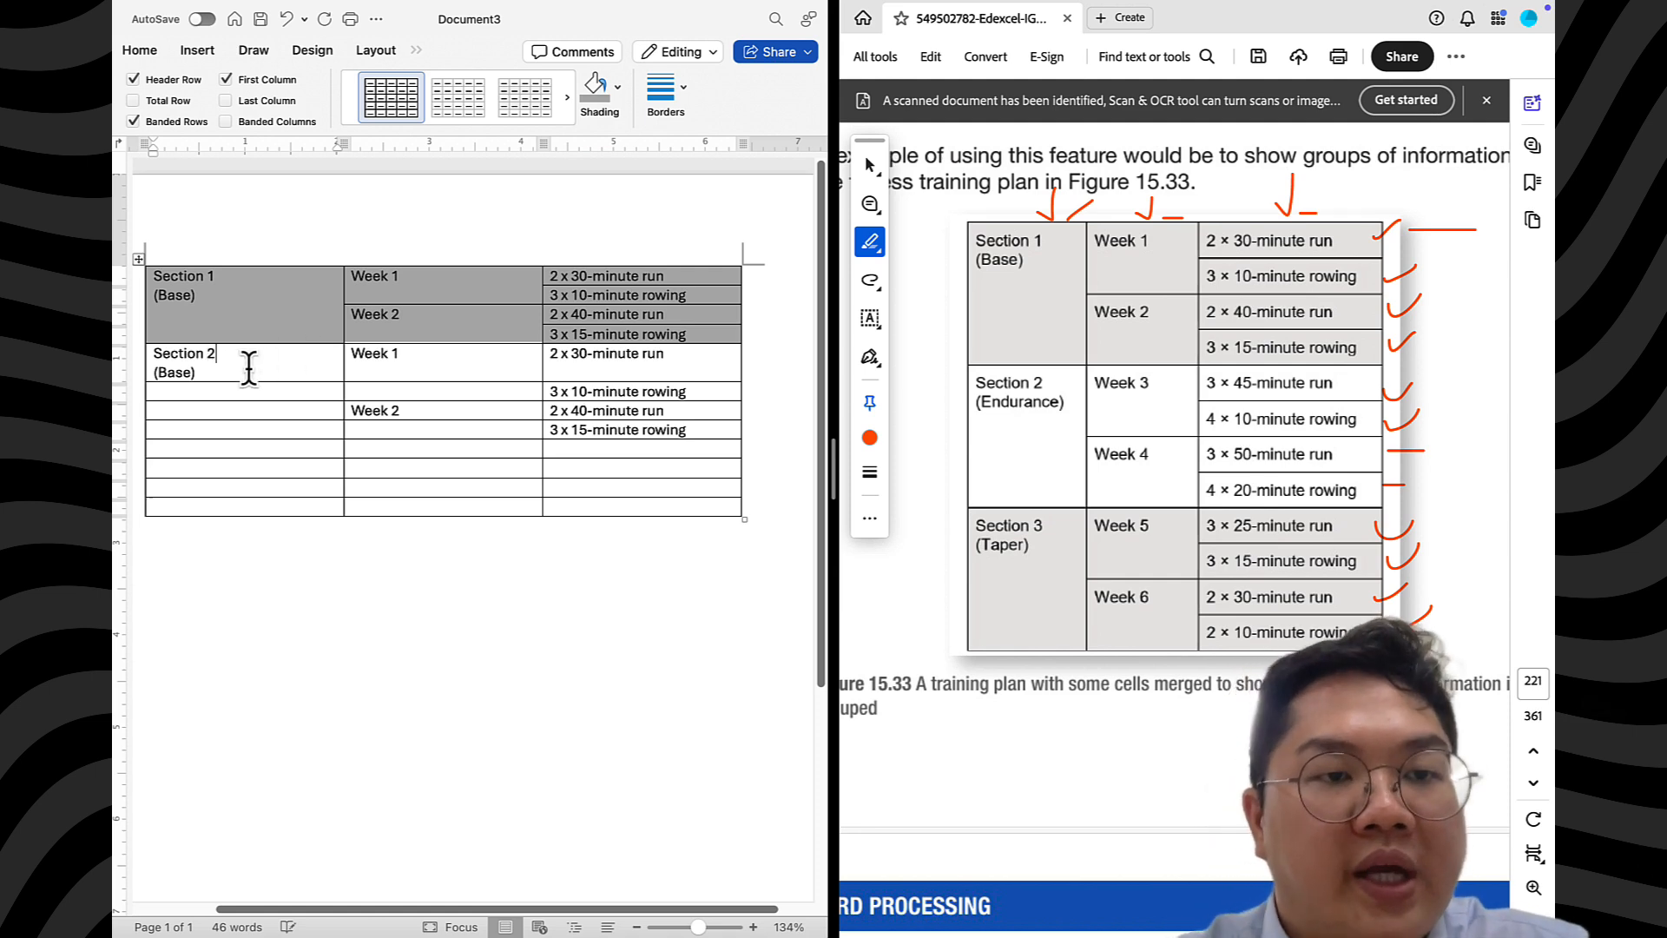
pyautogui.click(184, 372)
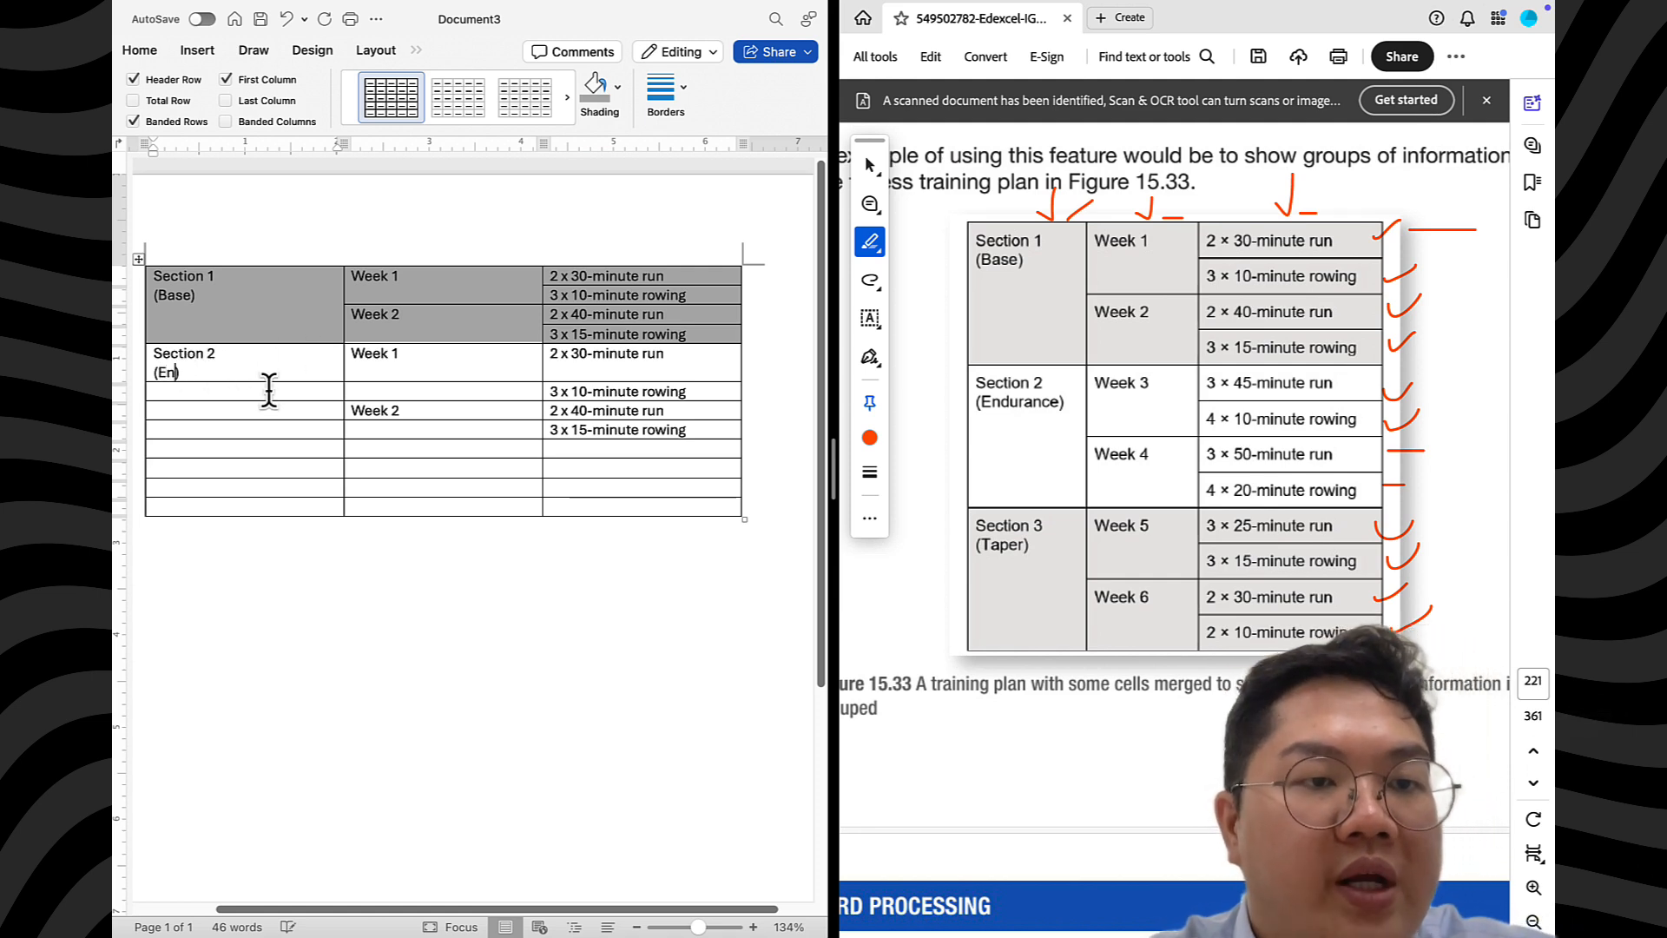
pyautogui.write('Endurance')
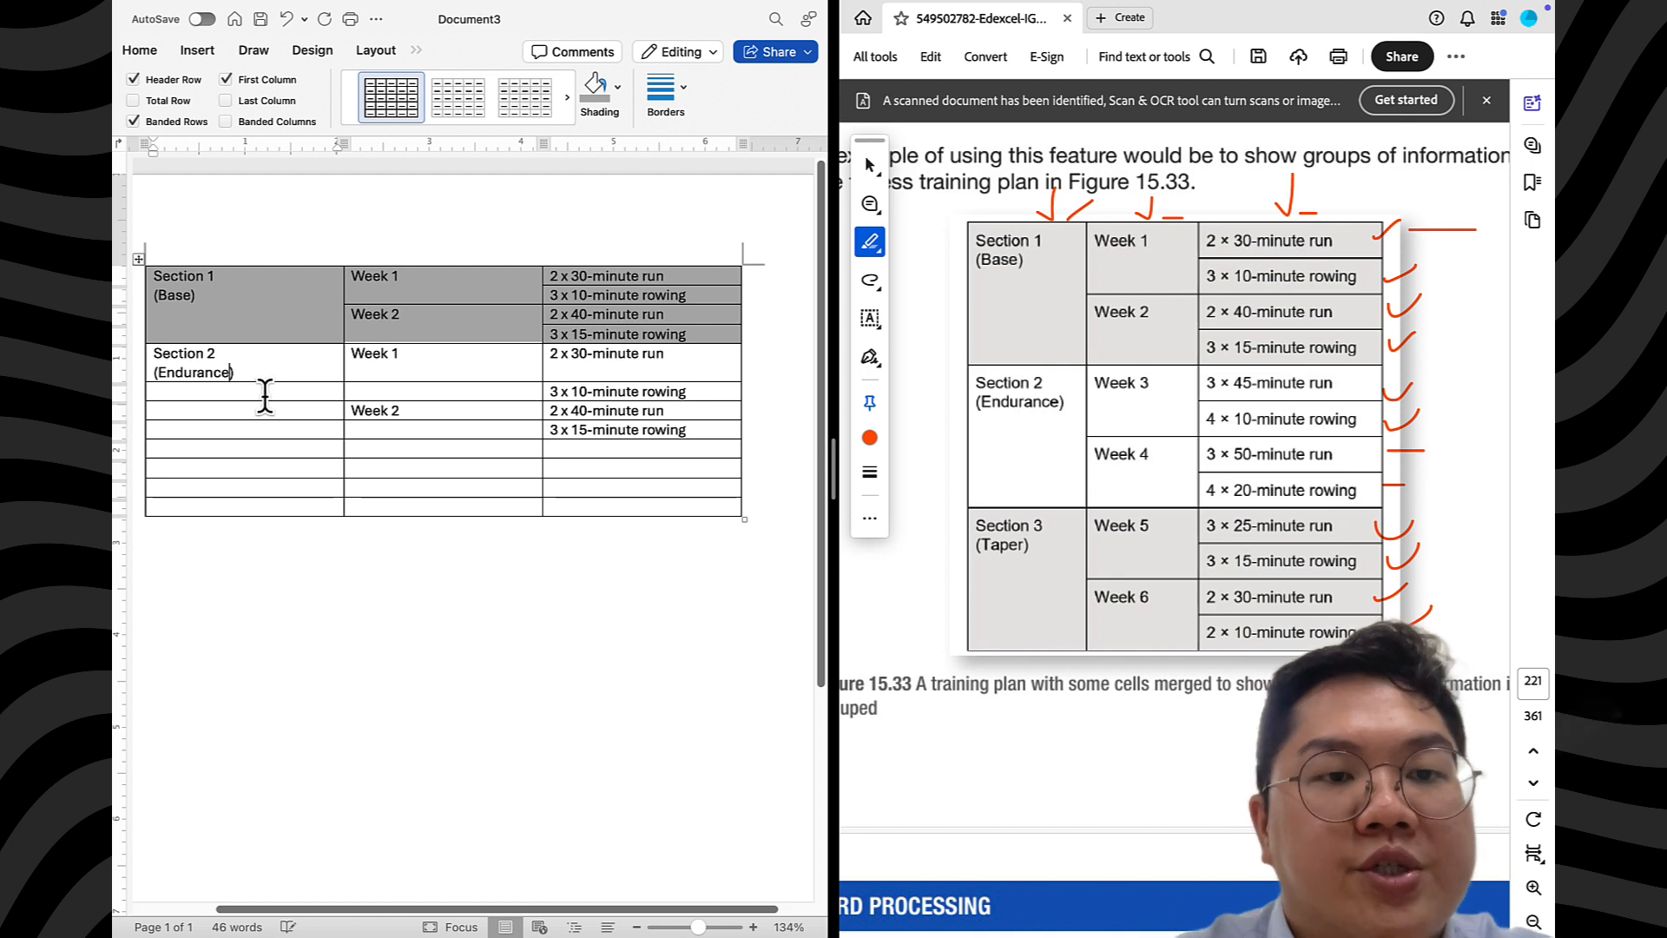
# Renumber the two week labels of the Section 2 block as "Week 3" and "Week 4"
pyautogui.click(411, 359)
pyautogui.press('BackSpace')
pyautogui.write('3')
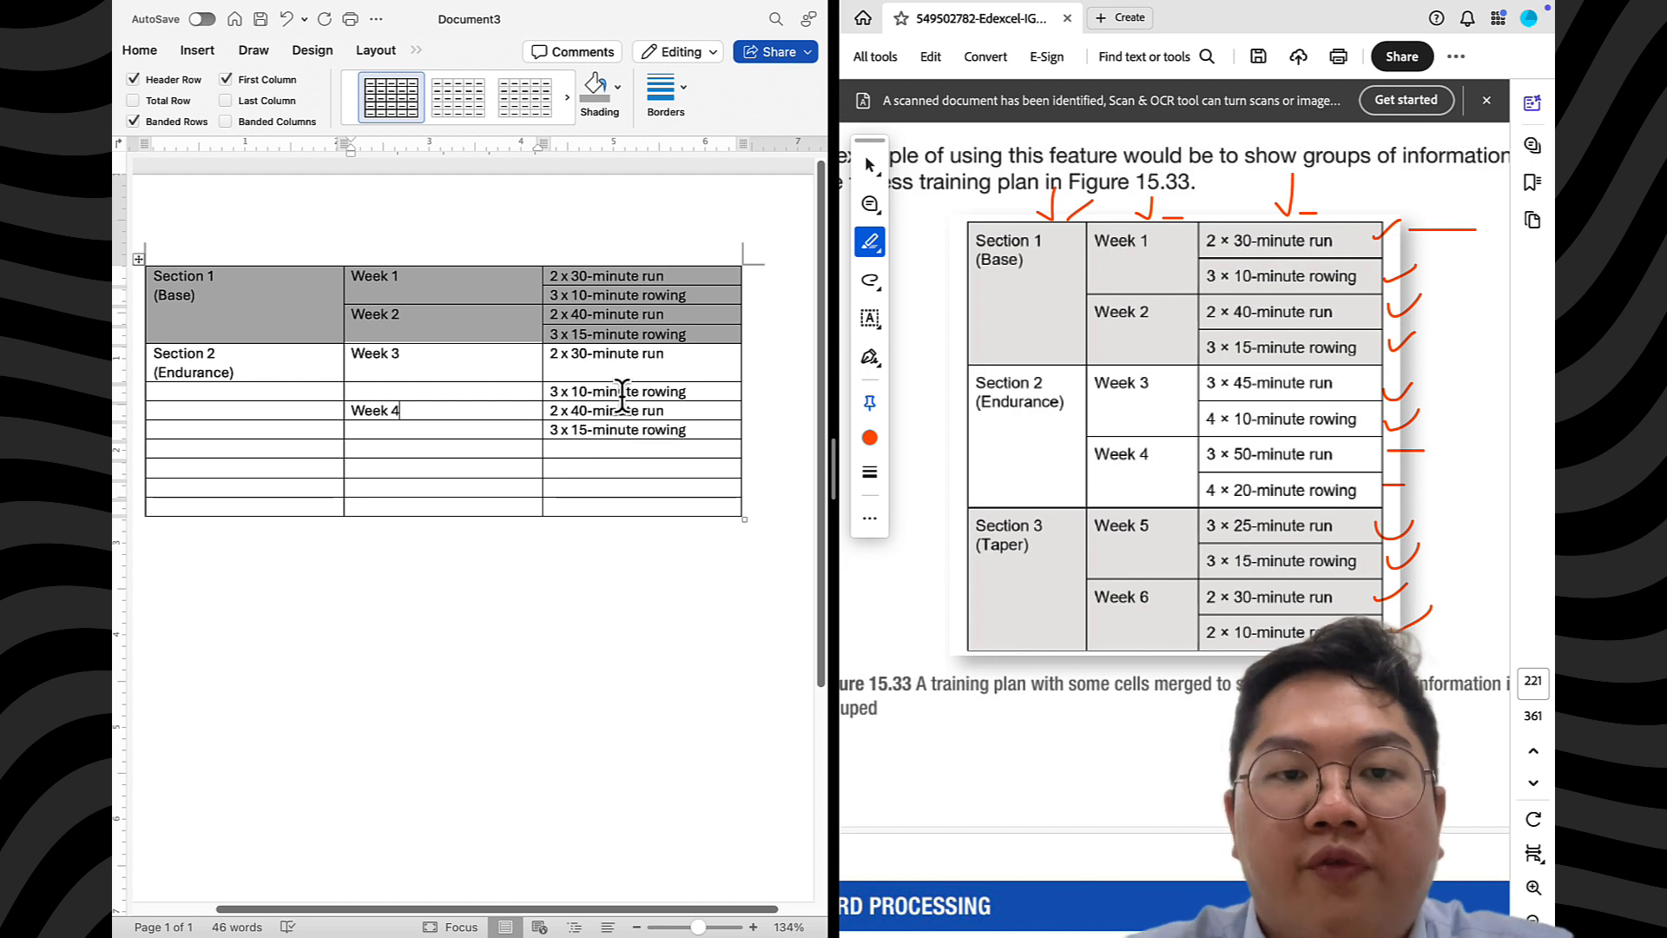
# Edit the Week 3 exercises to read "3 x 45-minute run" and "4 x 10-minute rowing"
pyautogui.click(585, 356)
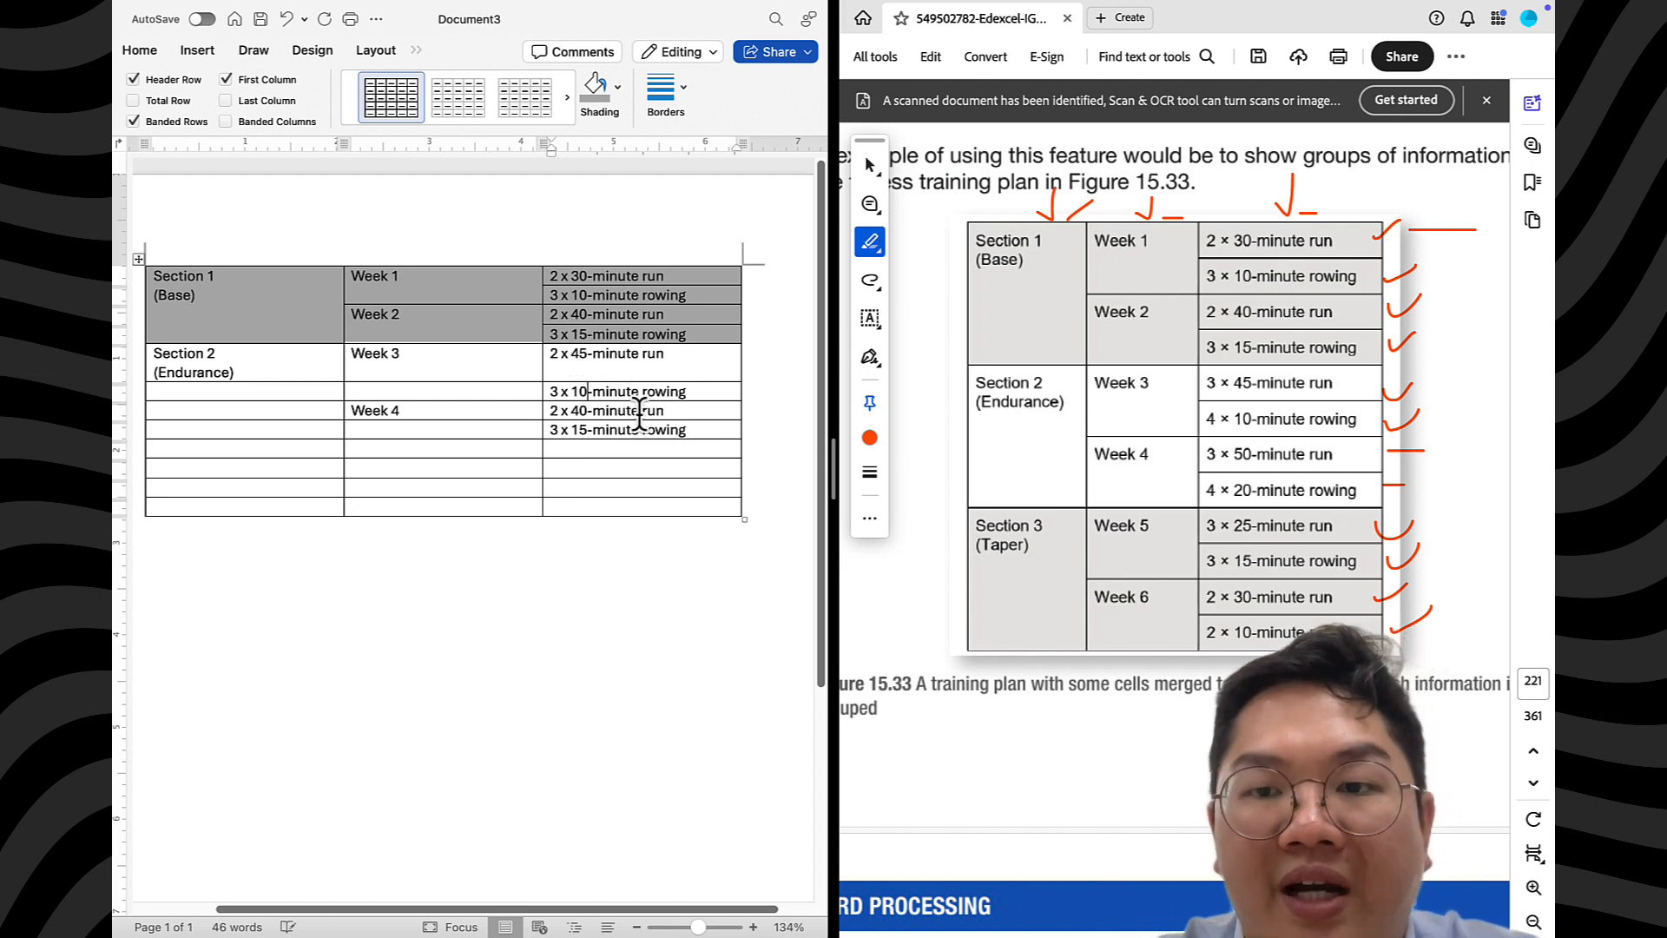
pyautogui.press('Left')
pyautogui.press('Left')
pyautogui.press('Down')
pyautogui.press('Left')
pyautogui.press('Left')
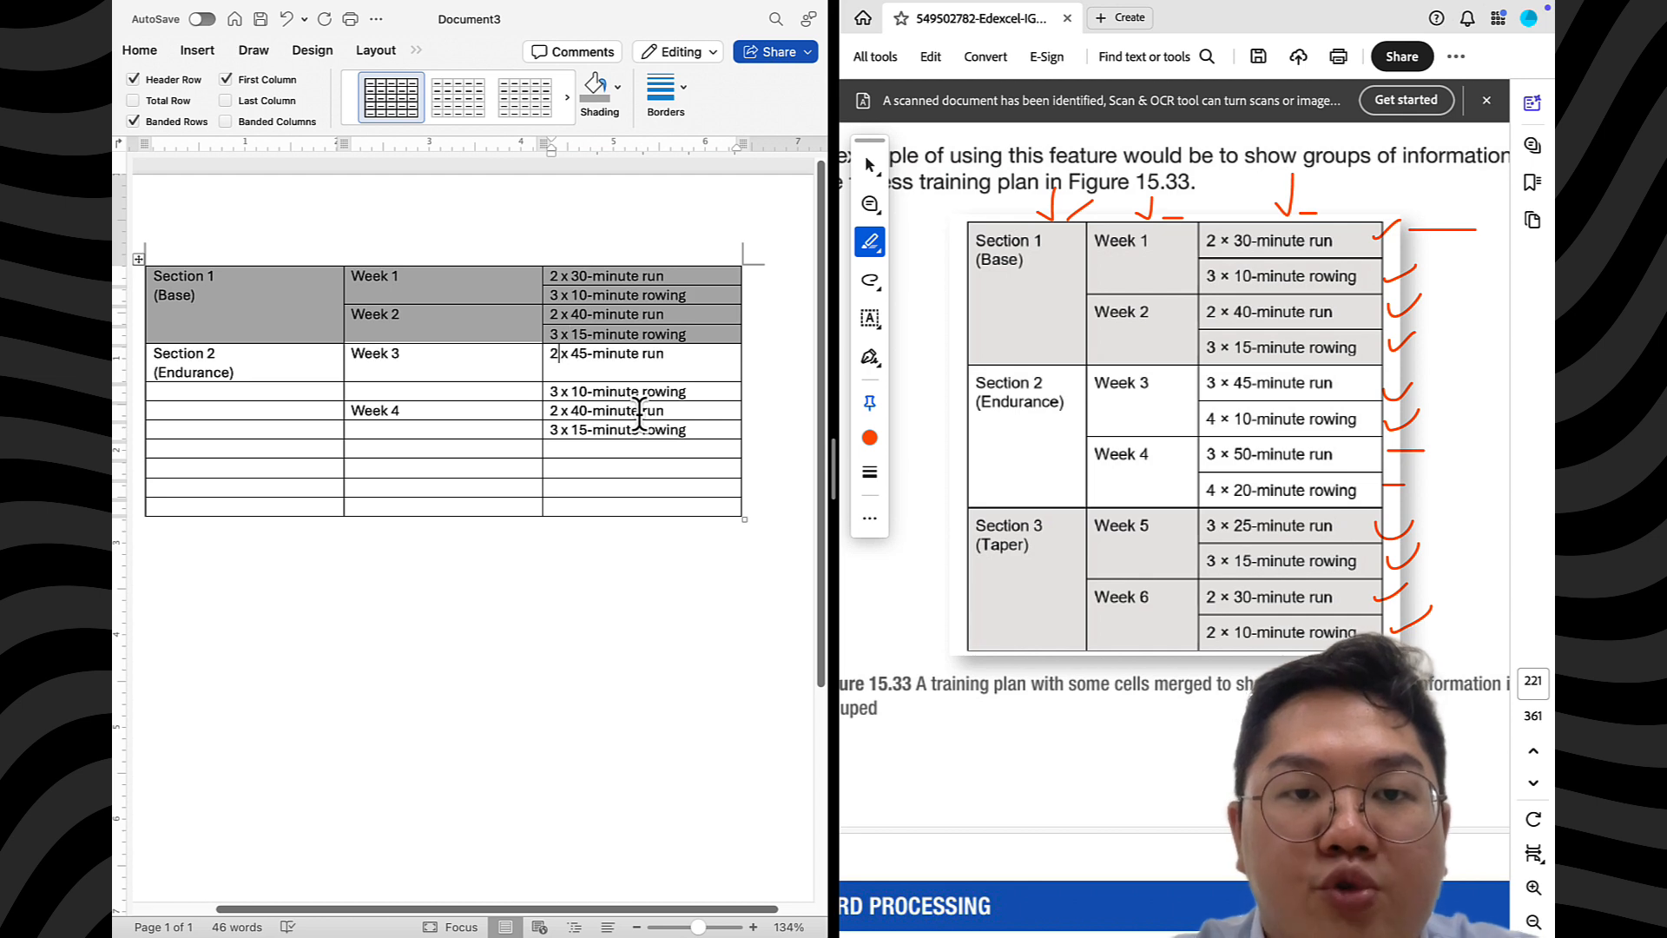
pyautogui.press('BackSpace')
pyautogui.write('3')
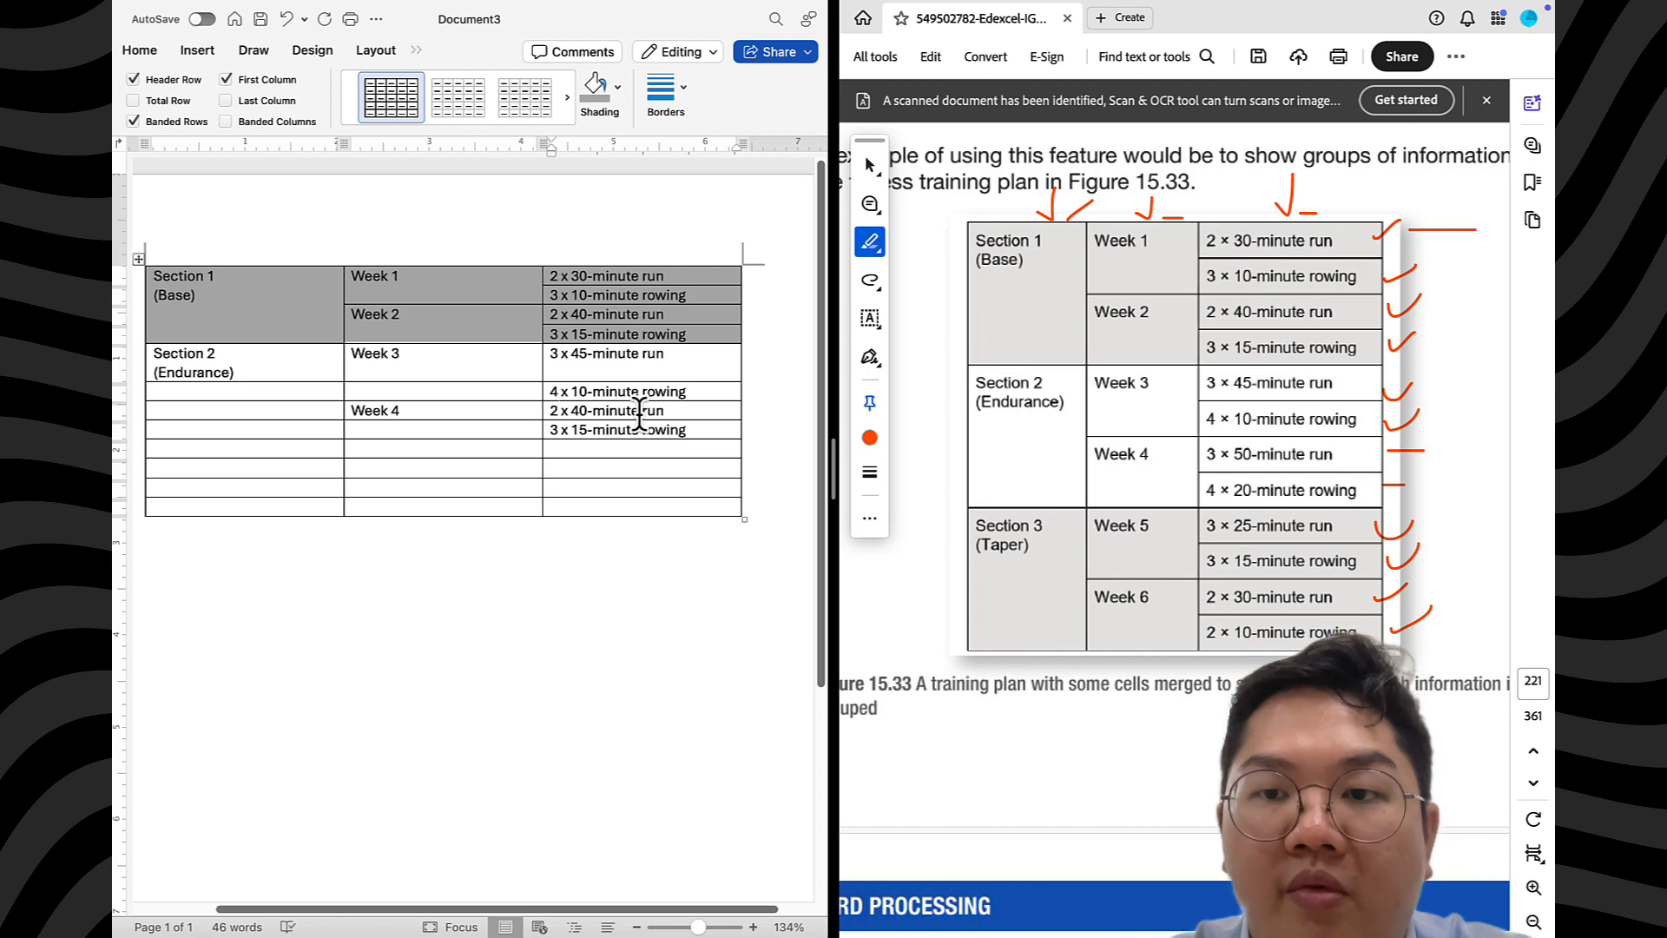
# Edit the Week 4 exercises to read "3 x 50-minute run" and "4 x 20-minute rowing"
pyautogui.press('BackSpace')
pyautogui.write('3')
pyautogui.press('Right')
pyautogui.press('Right')
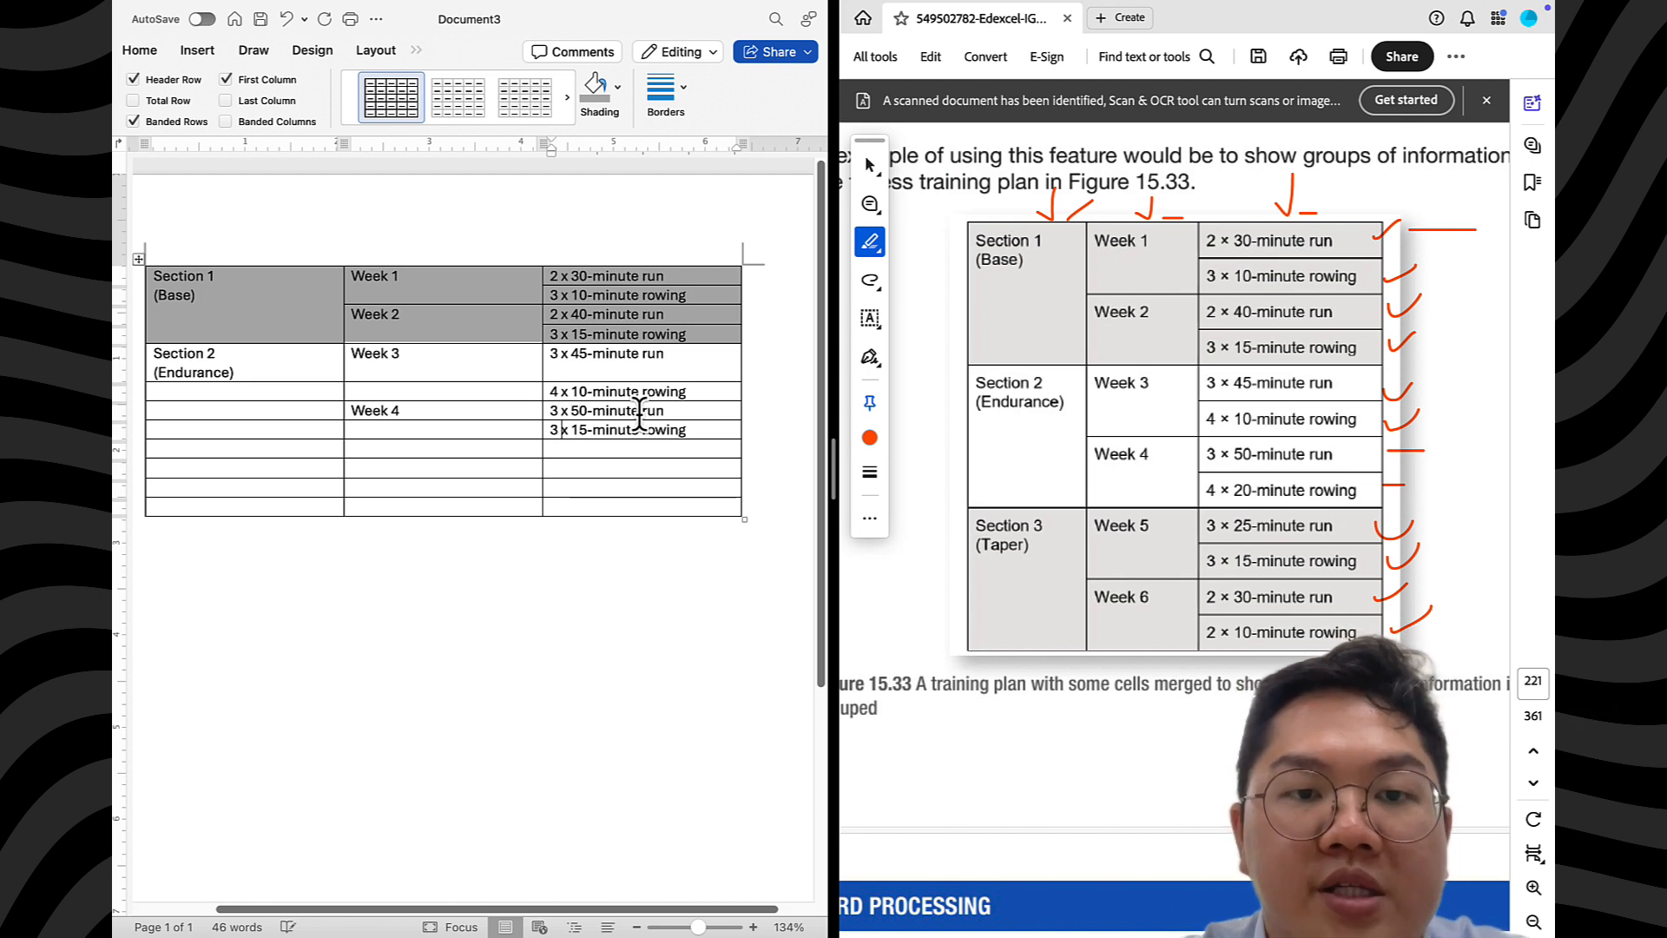
pyautogui.press('BackSpace')
pyautogui.write('4')
pyautogui.press('Right')
pyautogui.press('Right')
pyautogui.press('Right')
pyautogui.press('Right')
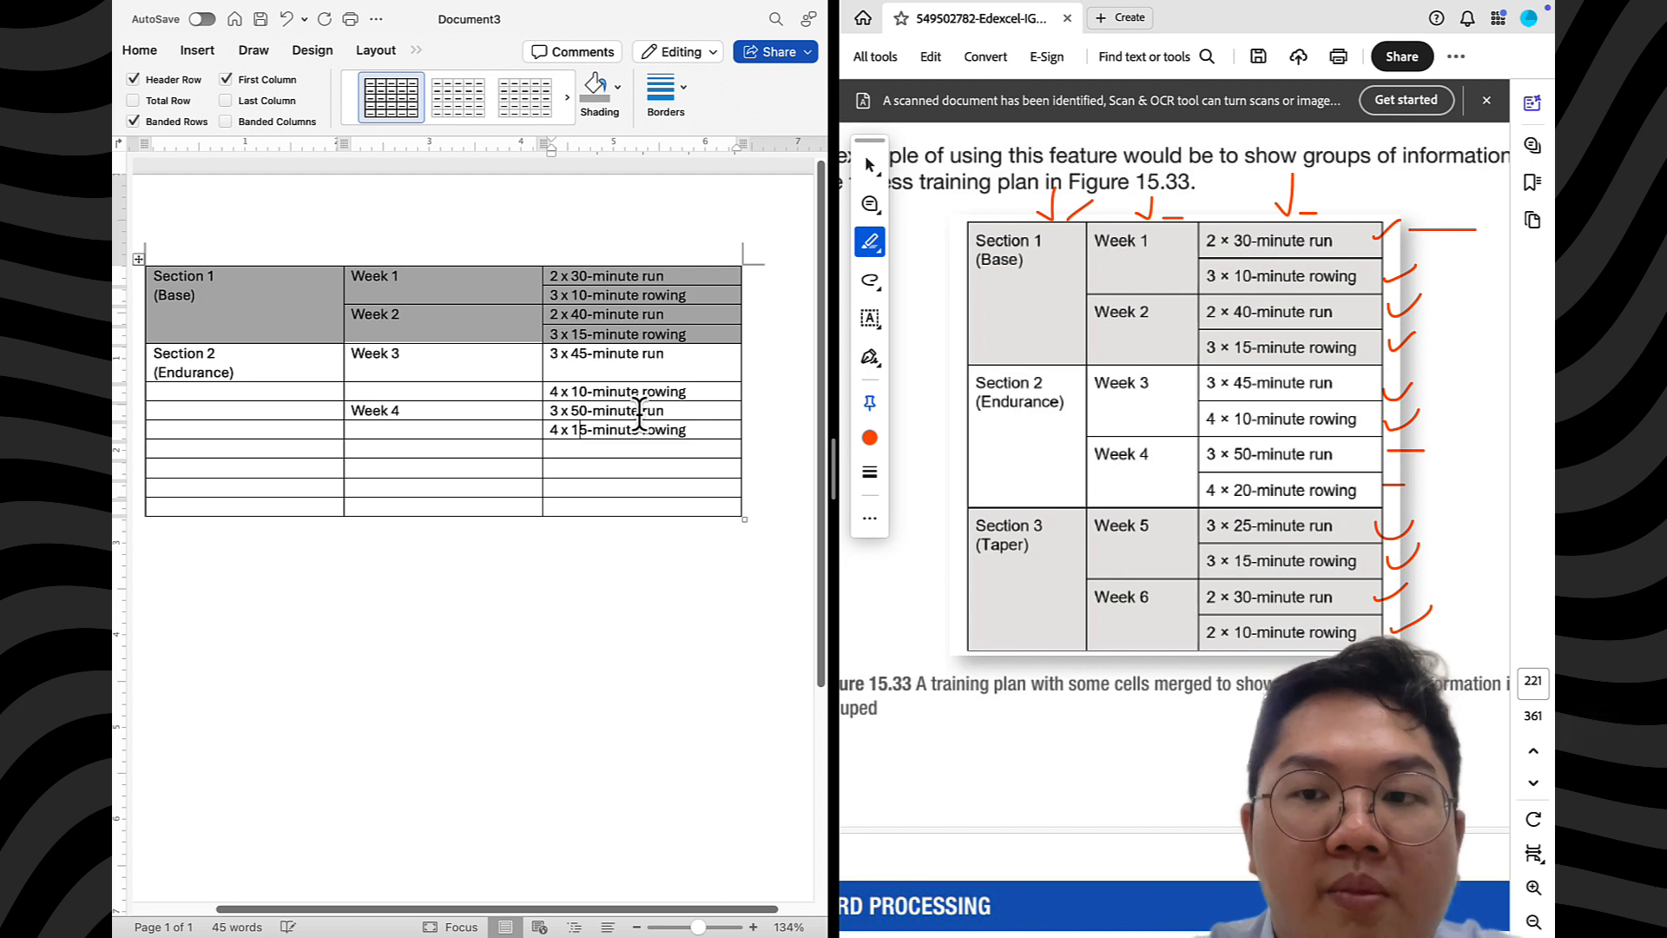
pyautogui.press('BackSpace')
pyautogui.press('BackSpace')
pyautogui.write('2o')
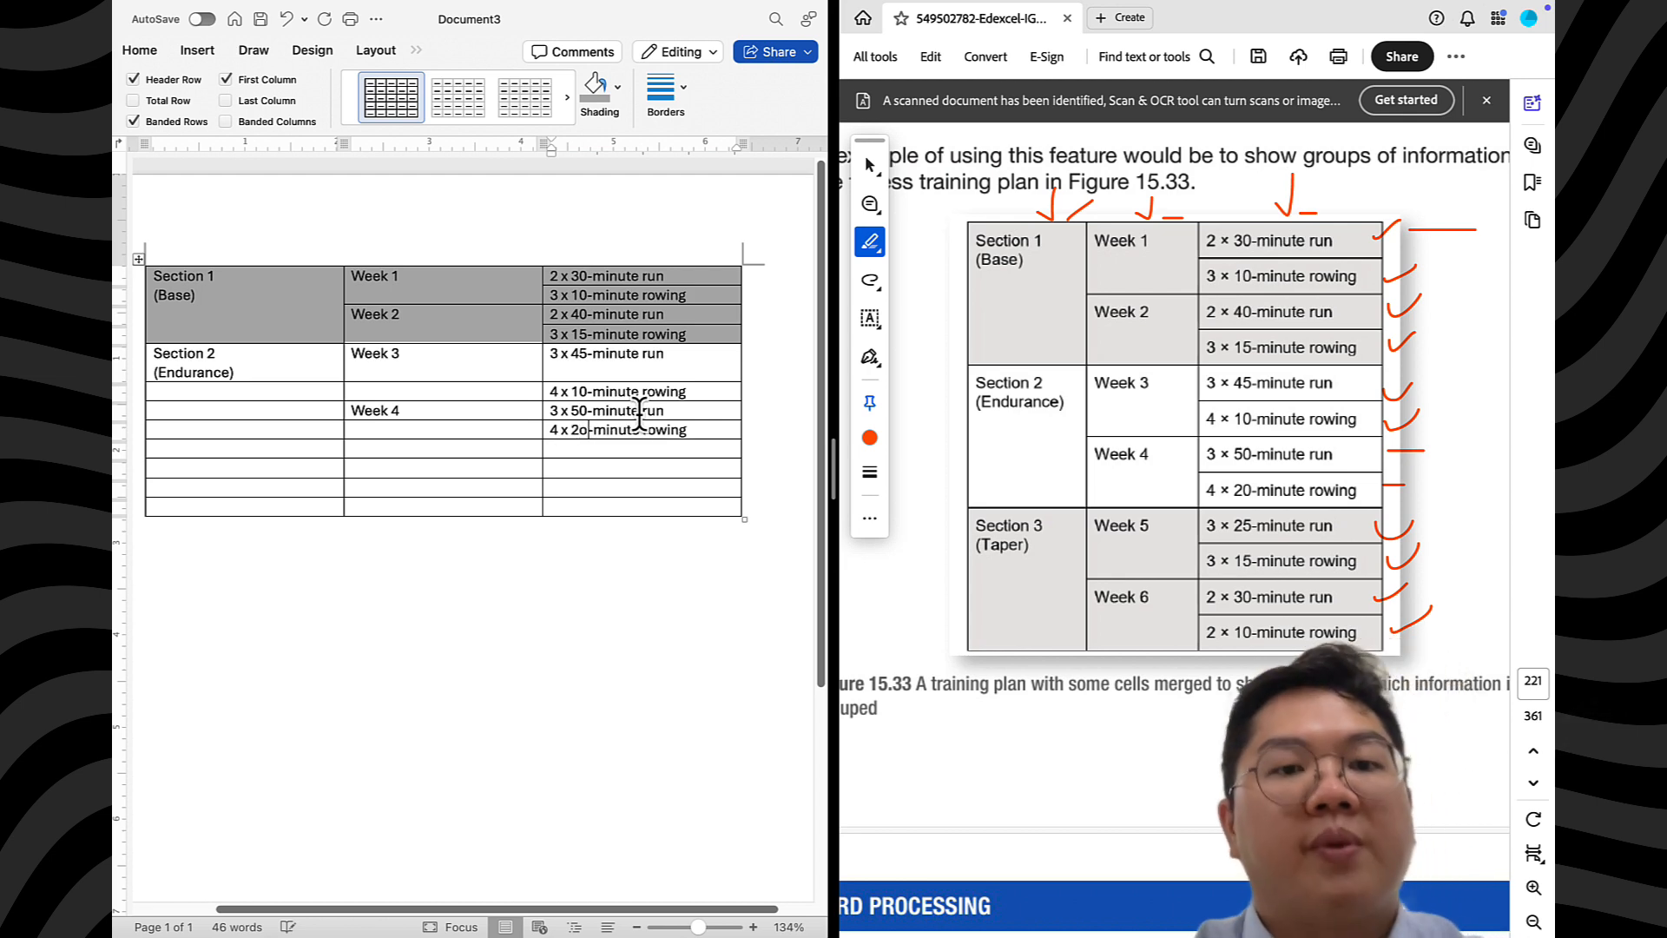
pyautogui.press('BackSpace')
pyautogui.write('0')
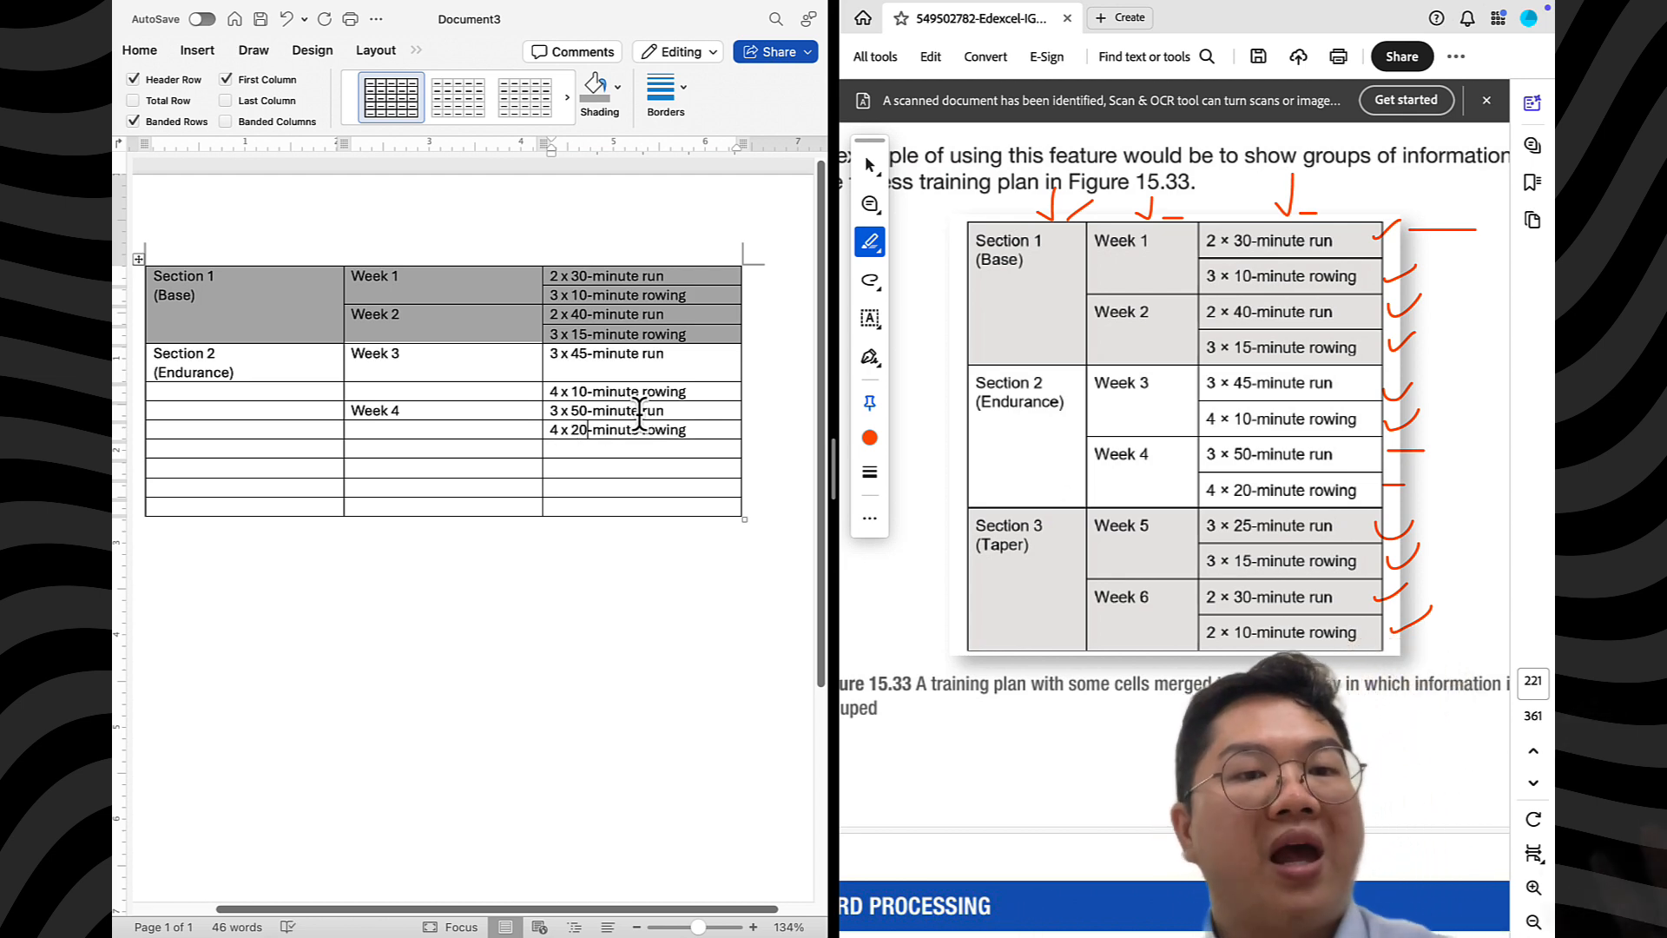
# Merge the "Section 2 (Endurance)" cell with the three empty cells below it in the first column
pyautogui.click(354, 425)
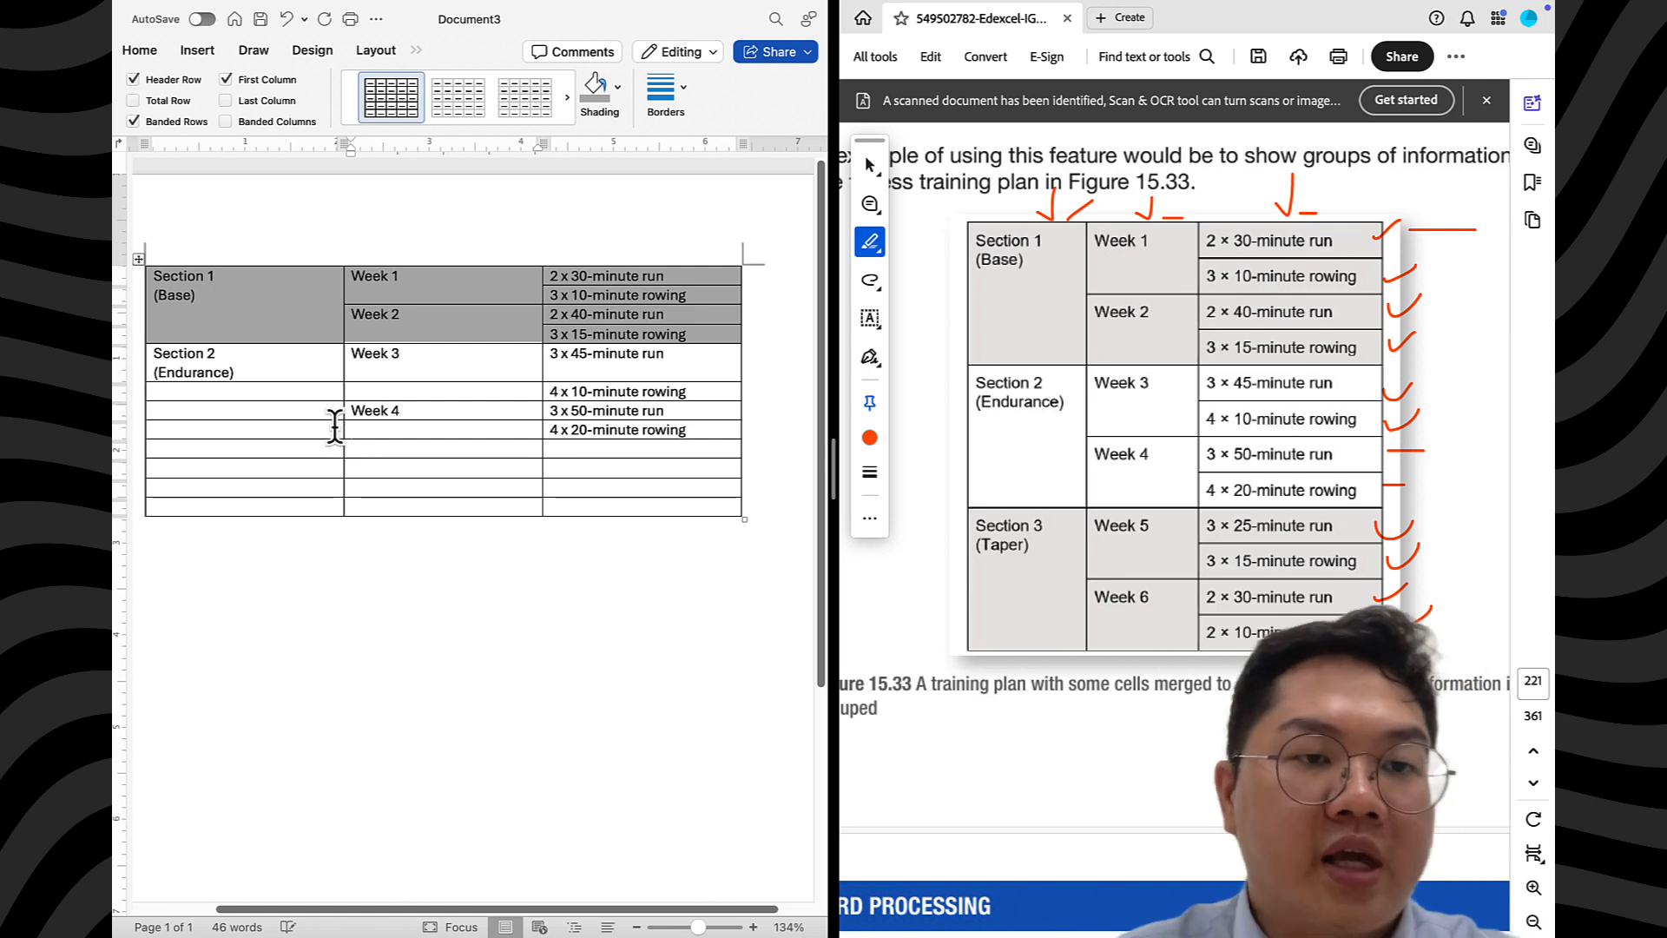
pyautogui.moveTo(335, 425); pyautogui.dragTo(223, 357)
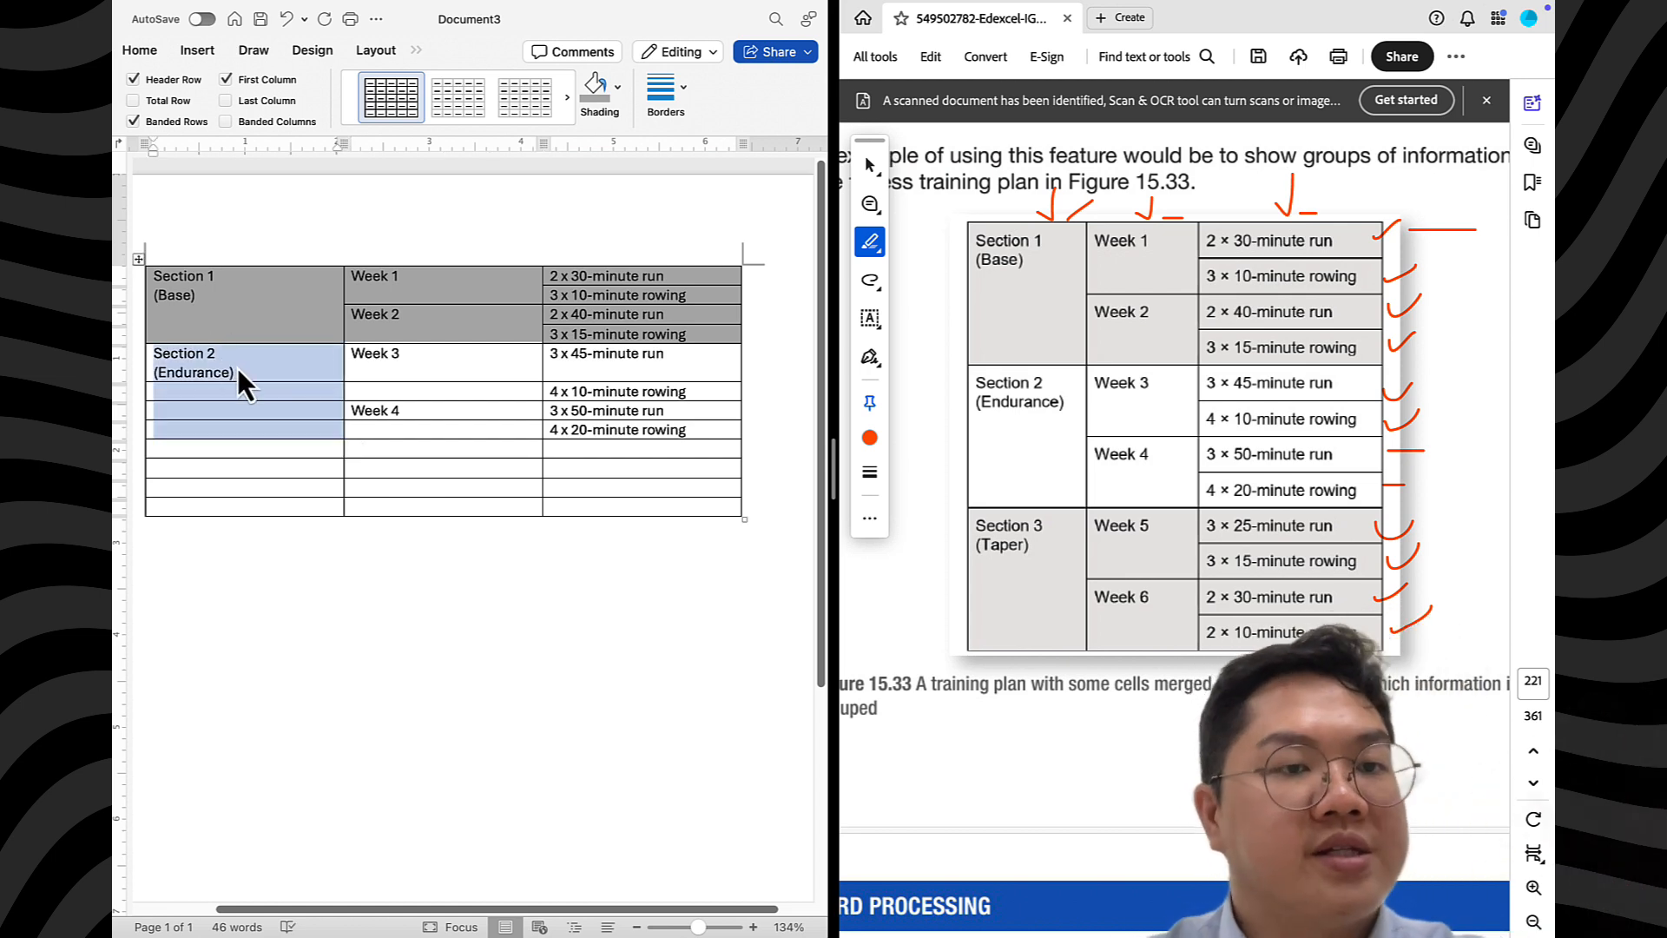
pyautogui.rightClick(242, 373)
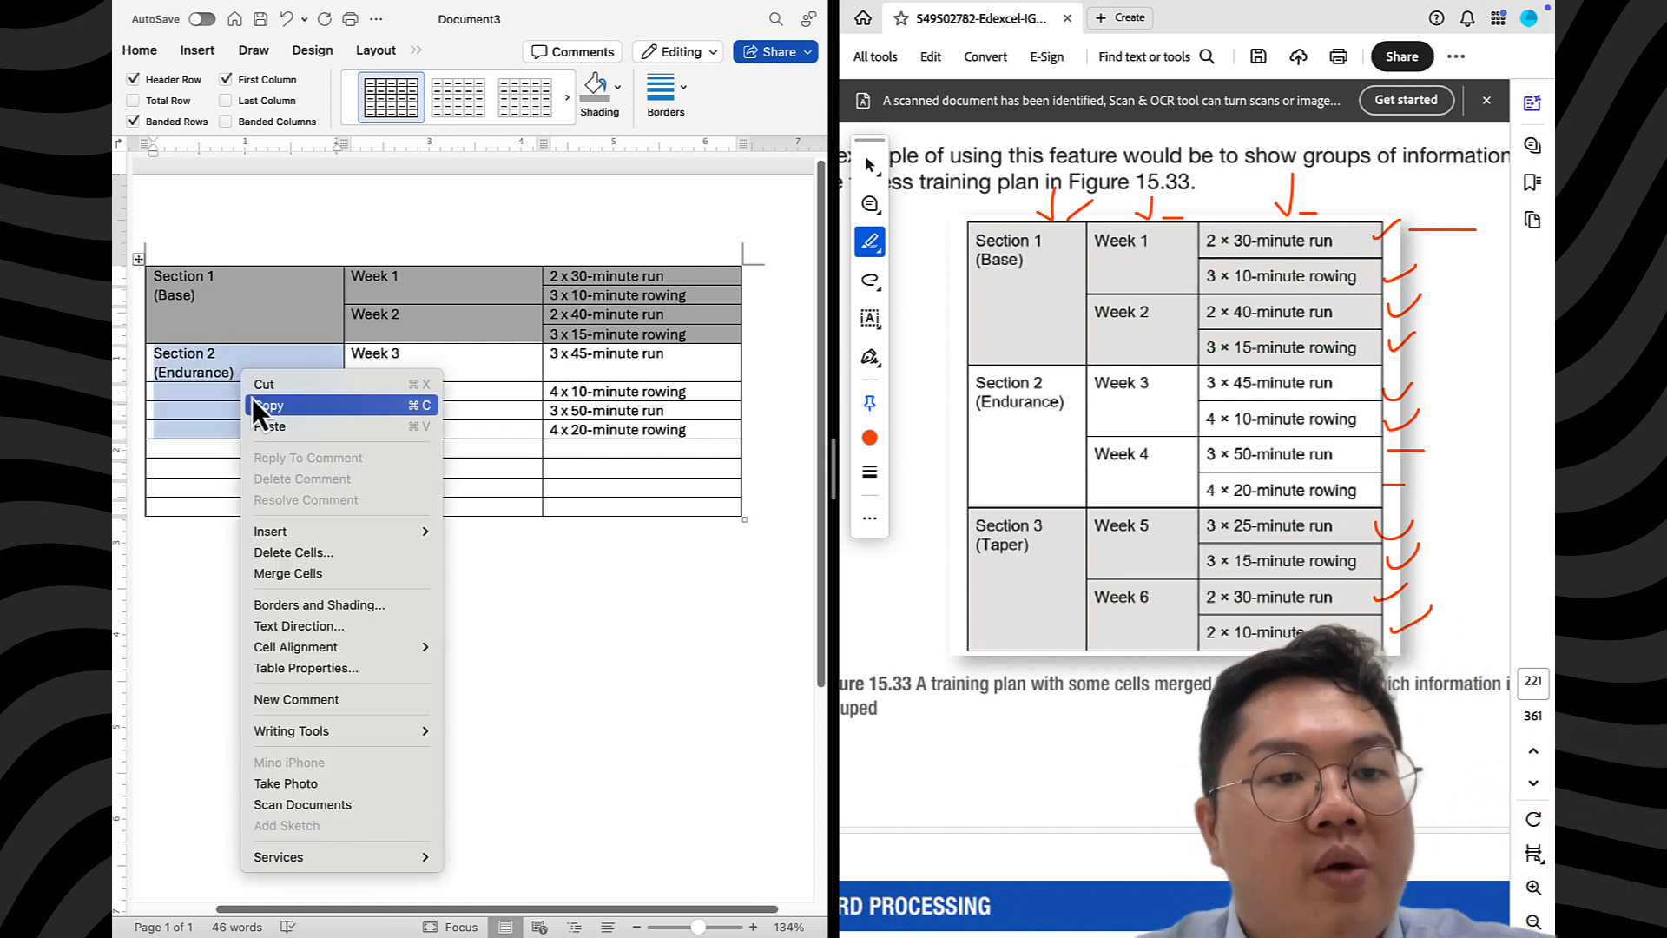
pyautogui.click(179, 368)
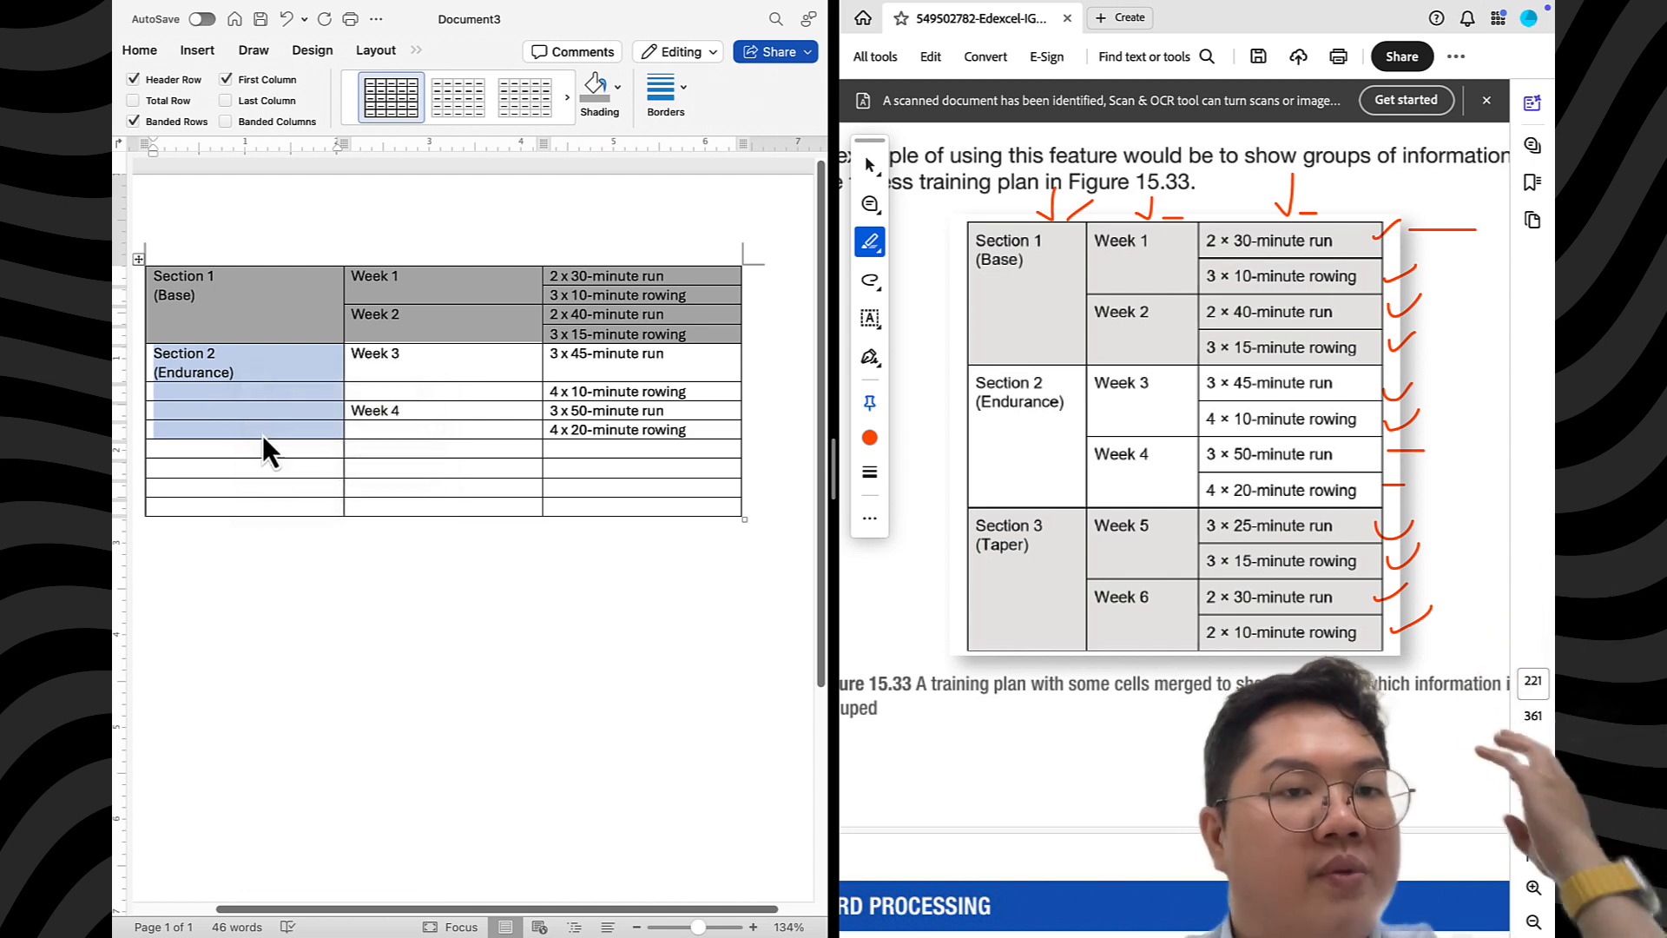
pyautogui.click(263, 436)
pyautogui.moveTo(269, 427); pyautogui.dragTo(209, 366)
pyautogui.rightClick(210, 375)
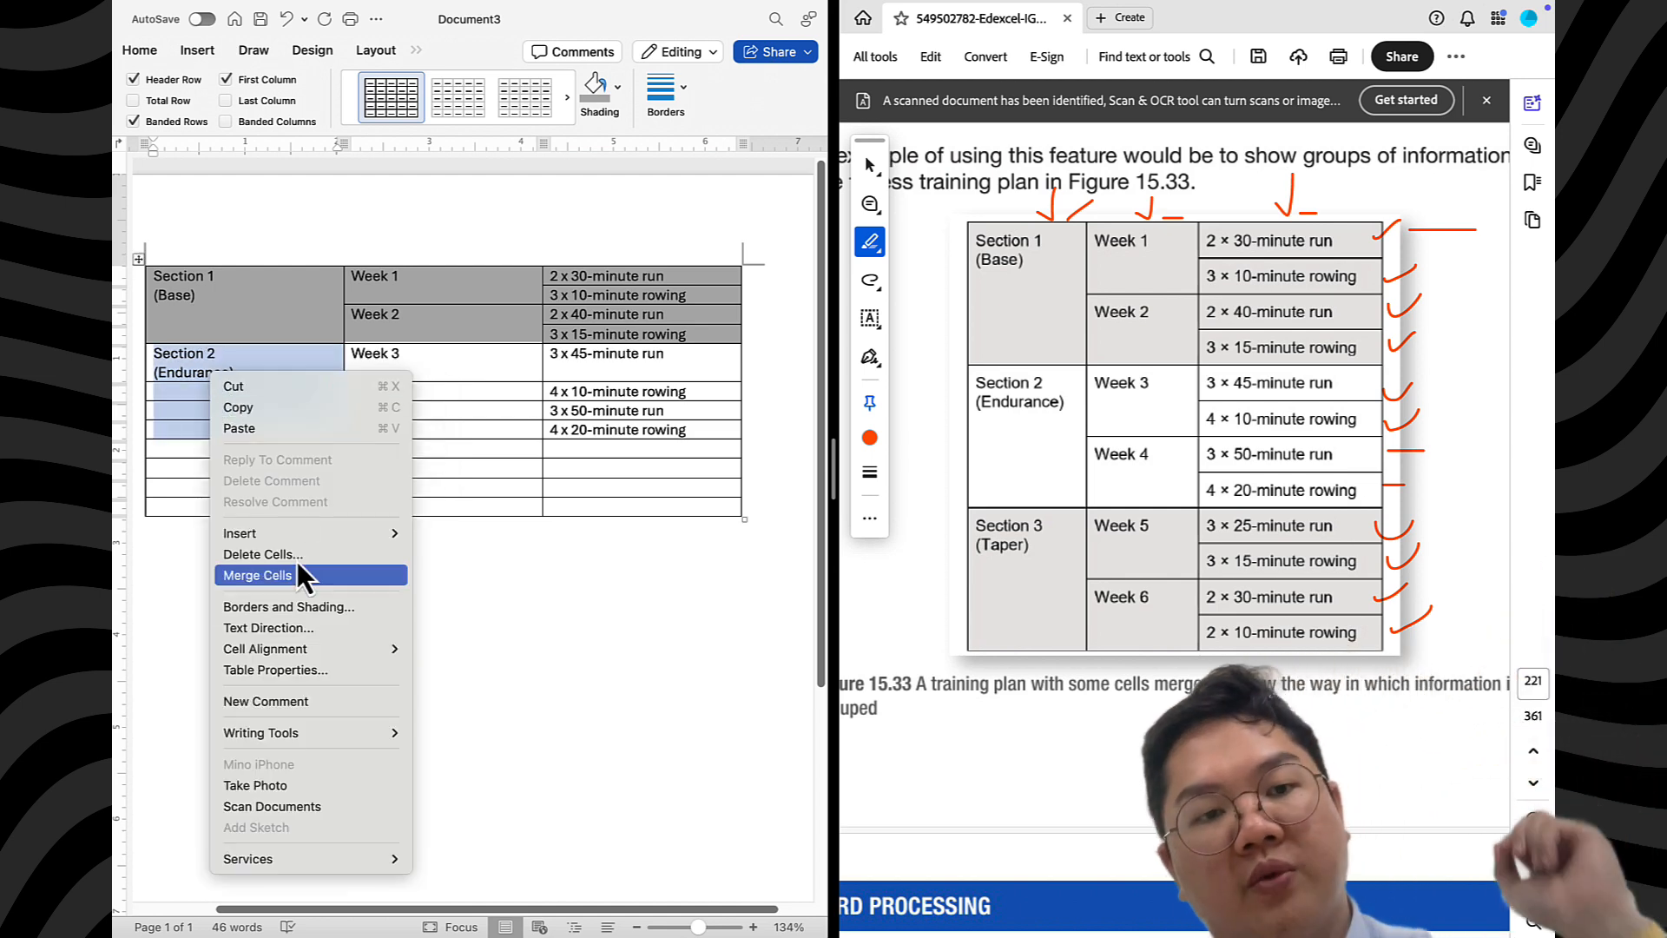
pyautogui.click(310, 581)
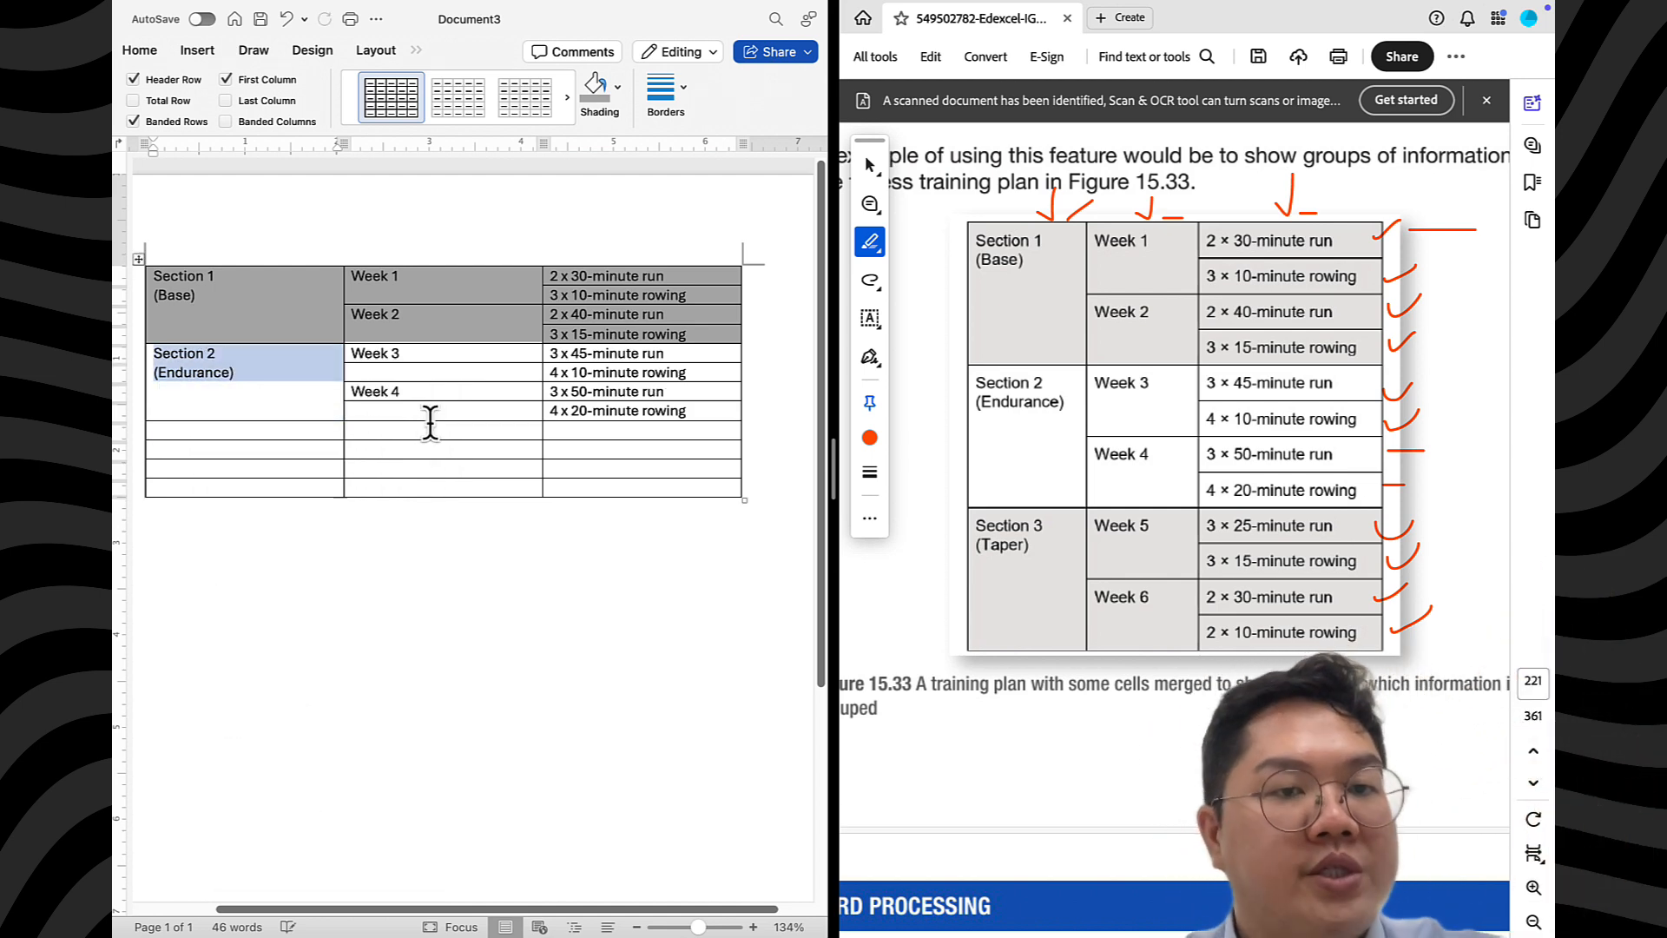
# Merge the "Week 3" cell with the empty cell below it, and do the same for "Week 4"
pyautogui.moveTo(453, 368); pyautogui.dragTo(392, 358)
pyautogui.rightClick(393, 358)
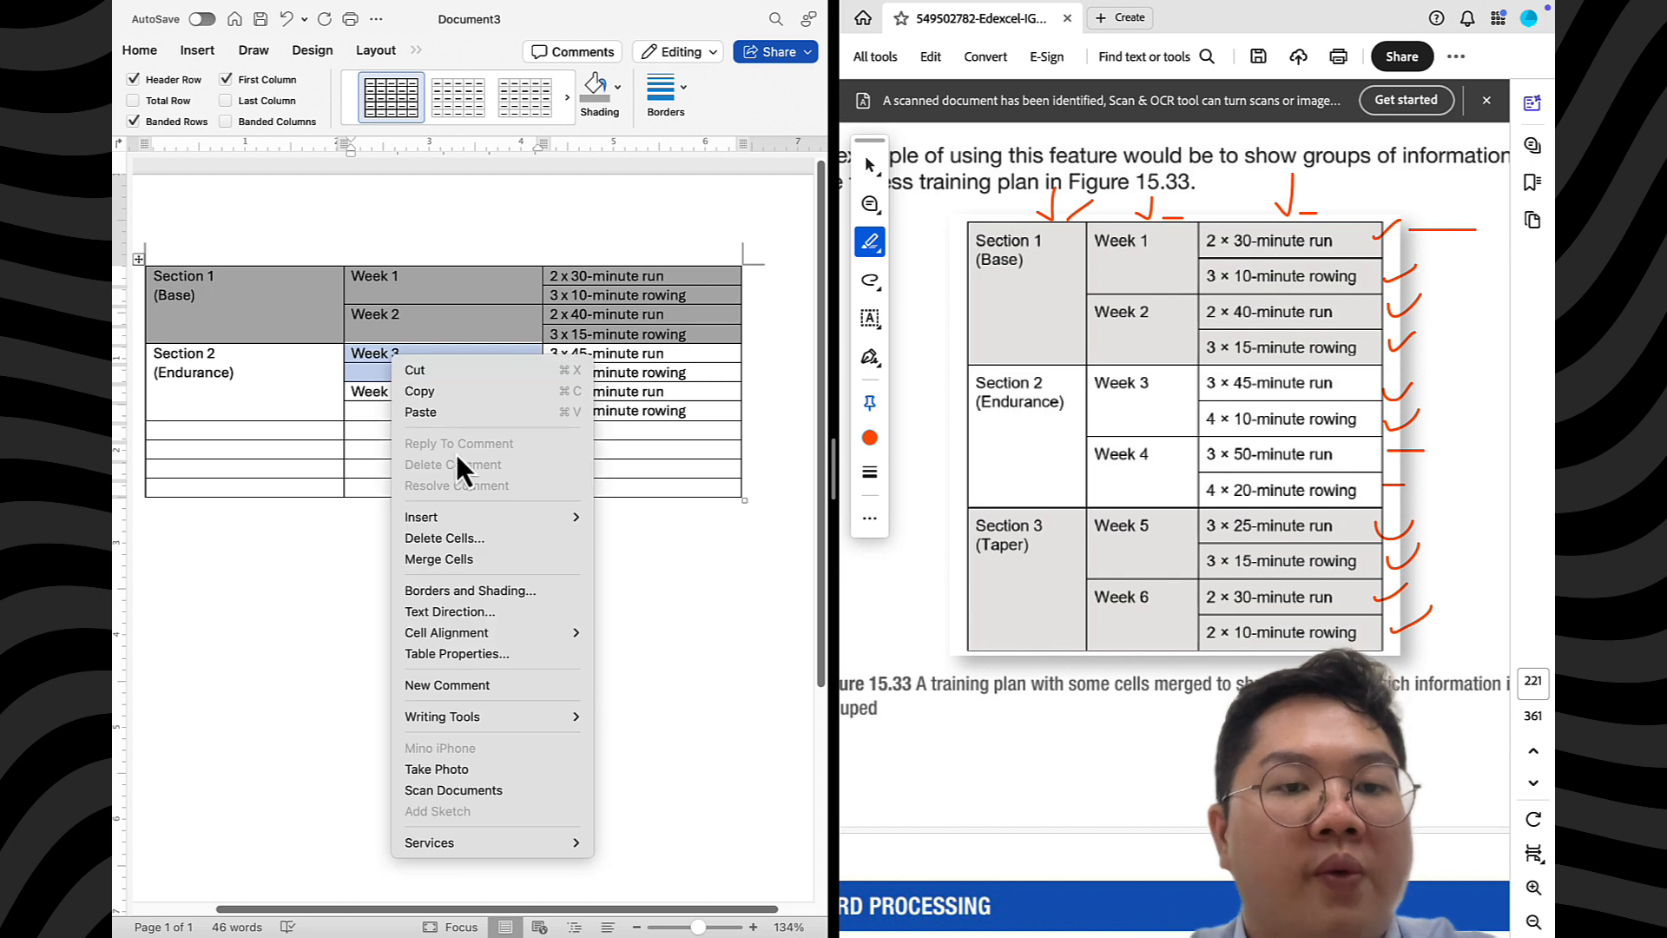
pyautogui.click(460, 558)
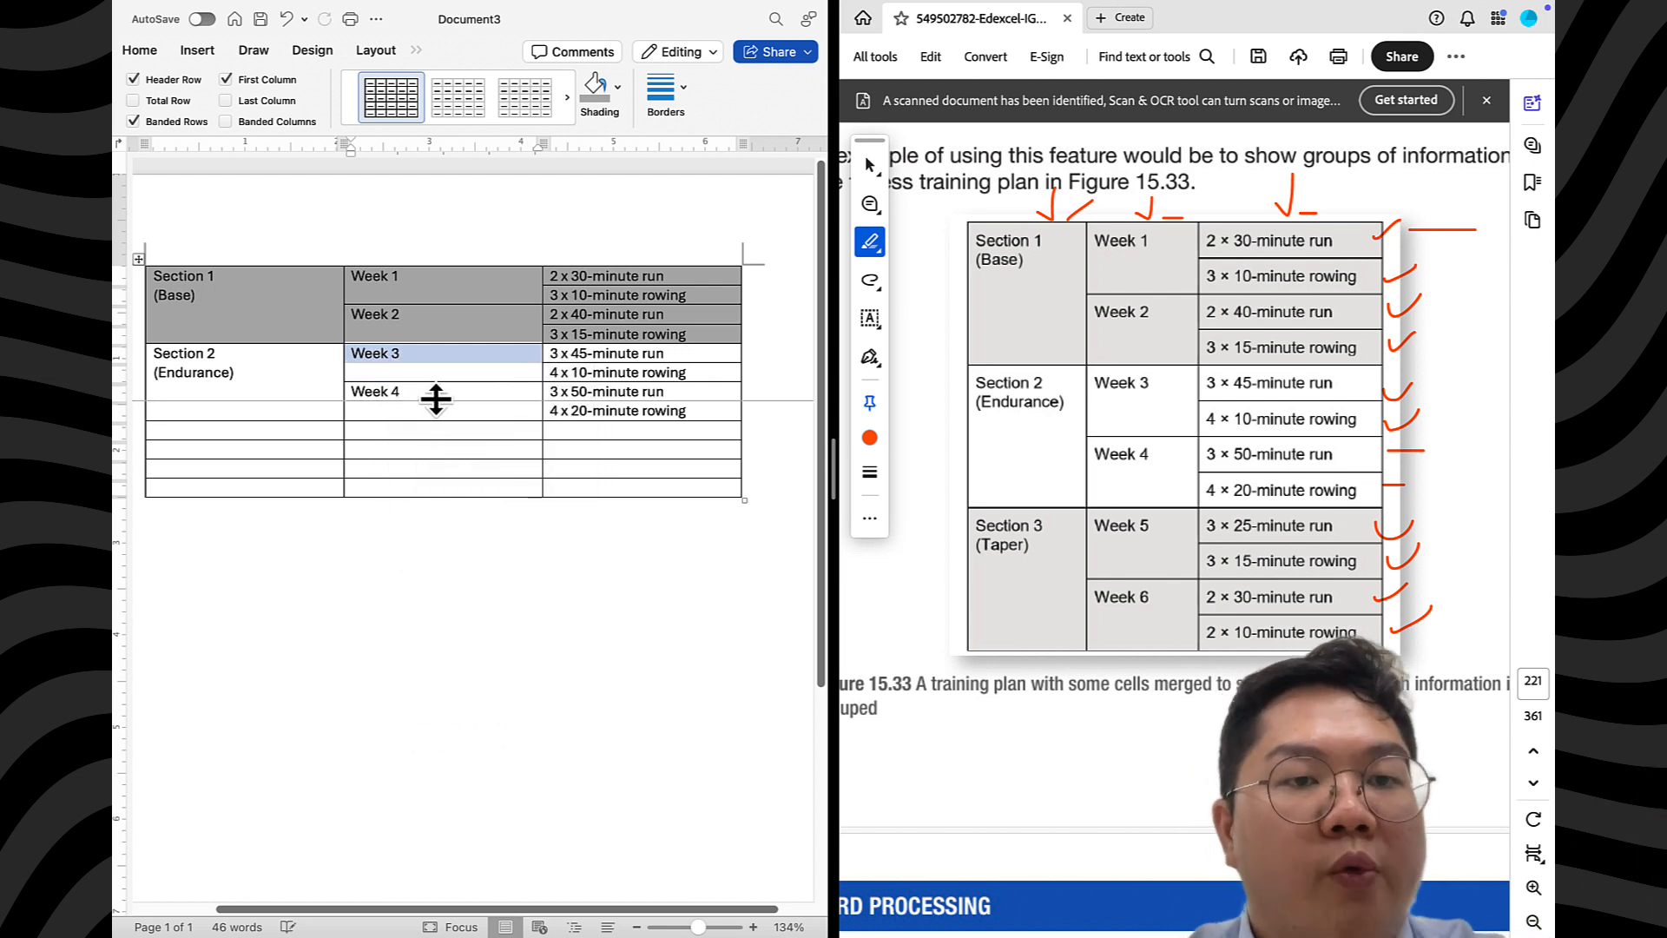
pyautogui.click(406, 405)
pyautogui.moveTo(405, 407); pyautogui.dragTo(397, 399)
pyautogui.rightClick(398, 398)
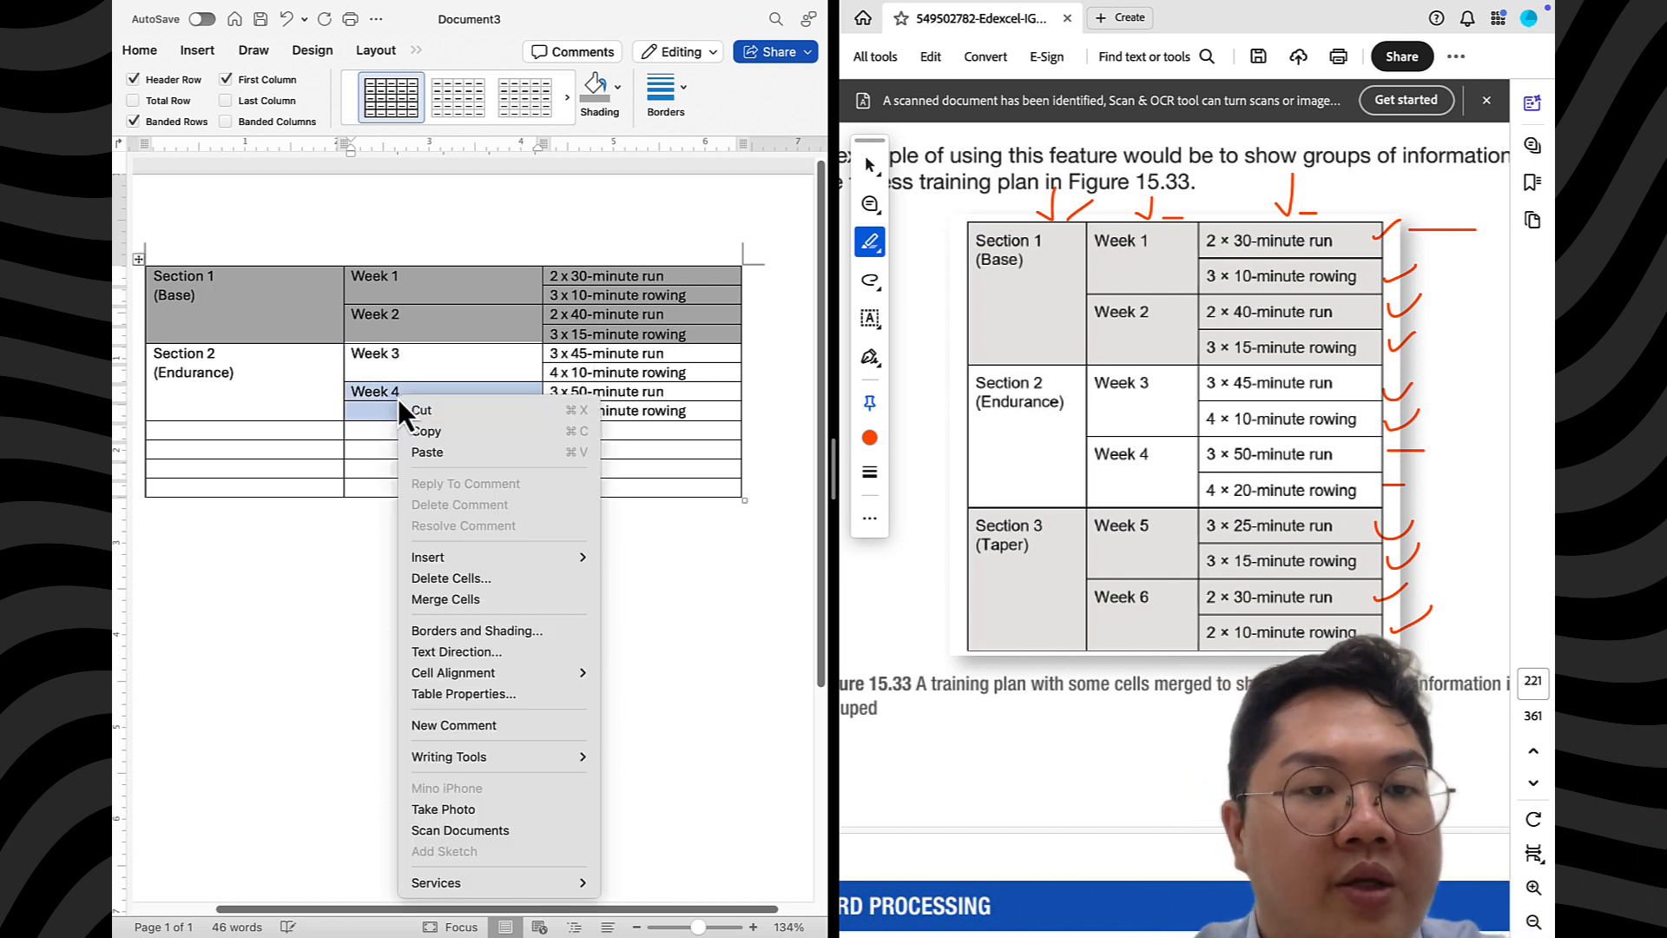
pyautogui.click(474, 597)
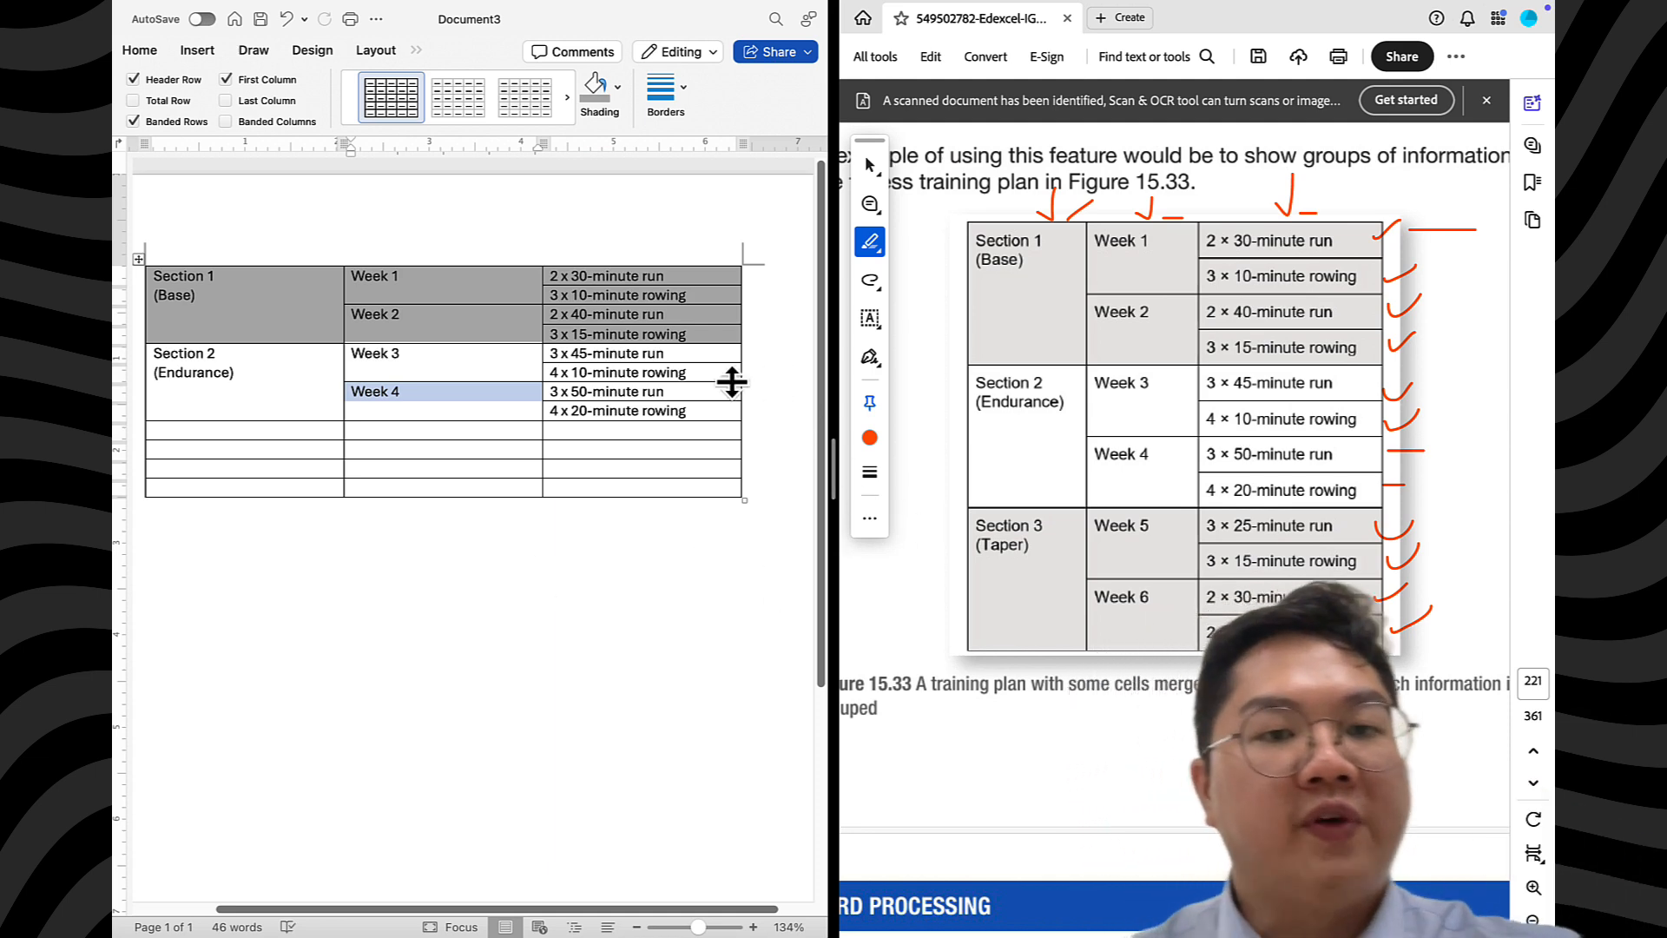
# Copy the contents of the whole Section 2 block into the four empty rows at the end of the table
pyautogui.moveTo(696, 409); pyautogui.dragTo(328, 376)
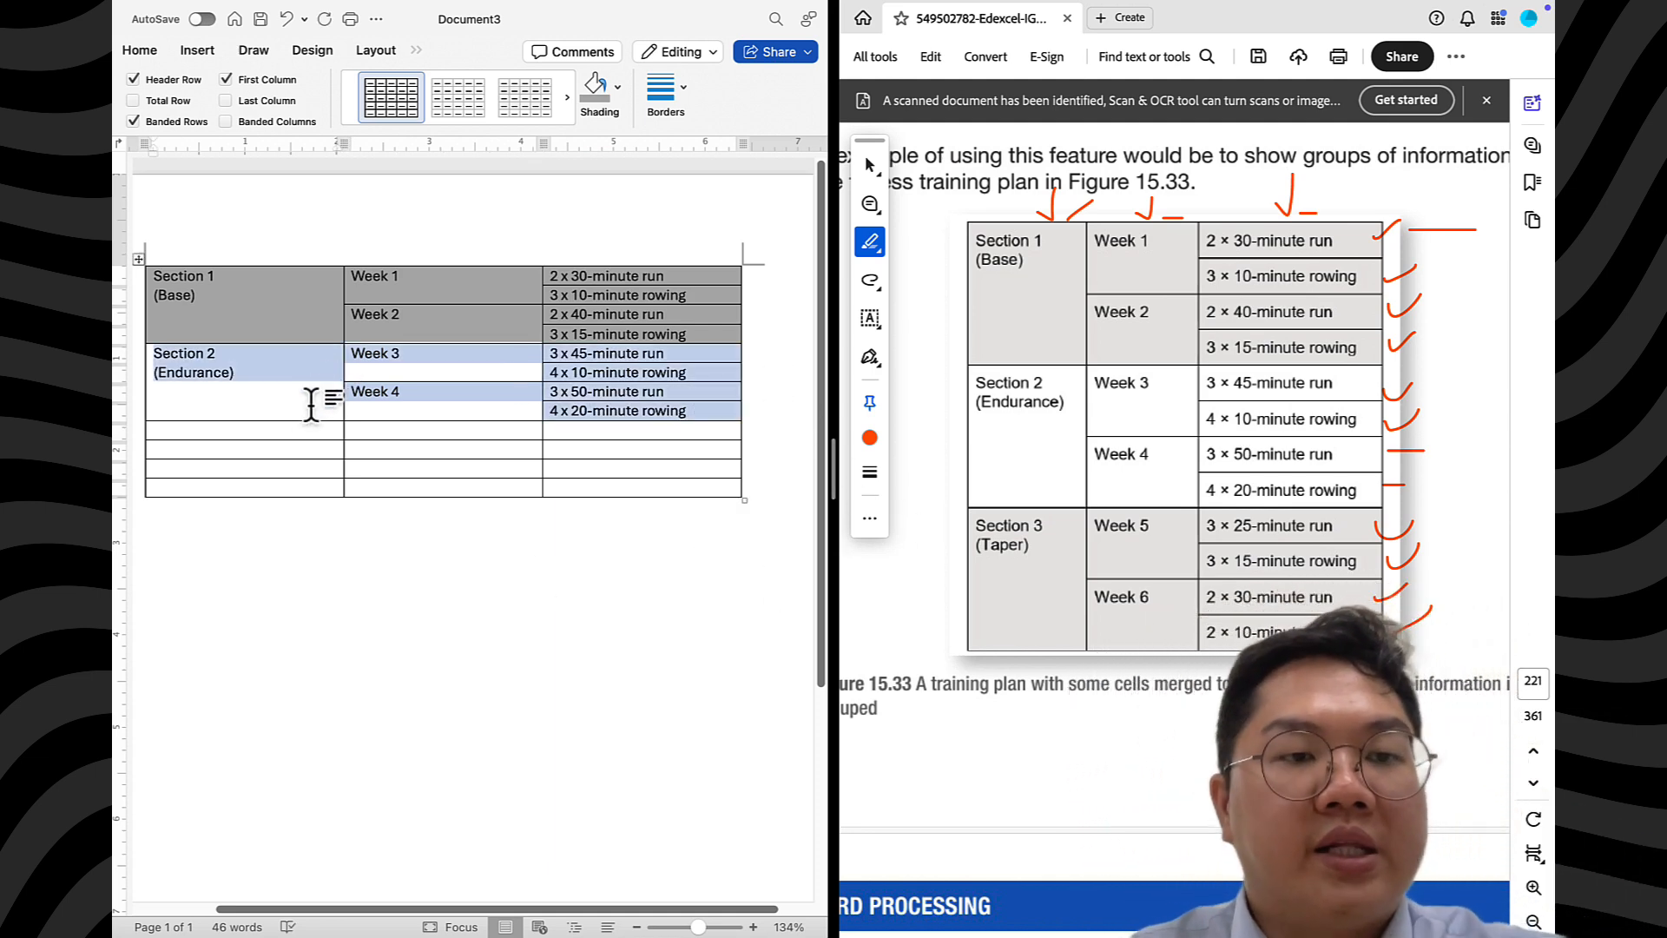
pyautogui.moveTo(268, 437); pyautogui.dragTo(568, 480)
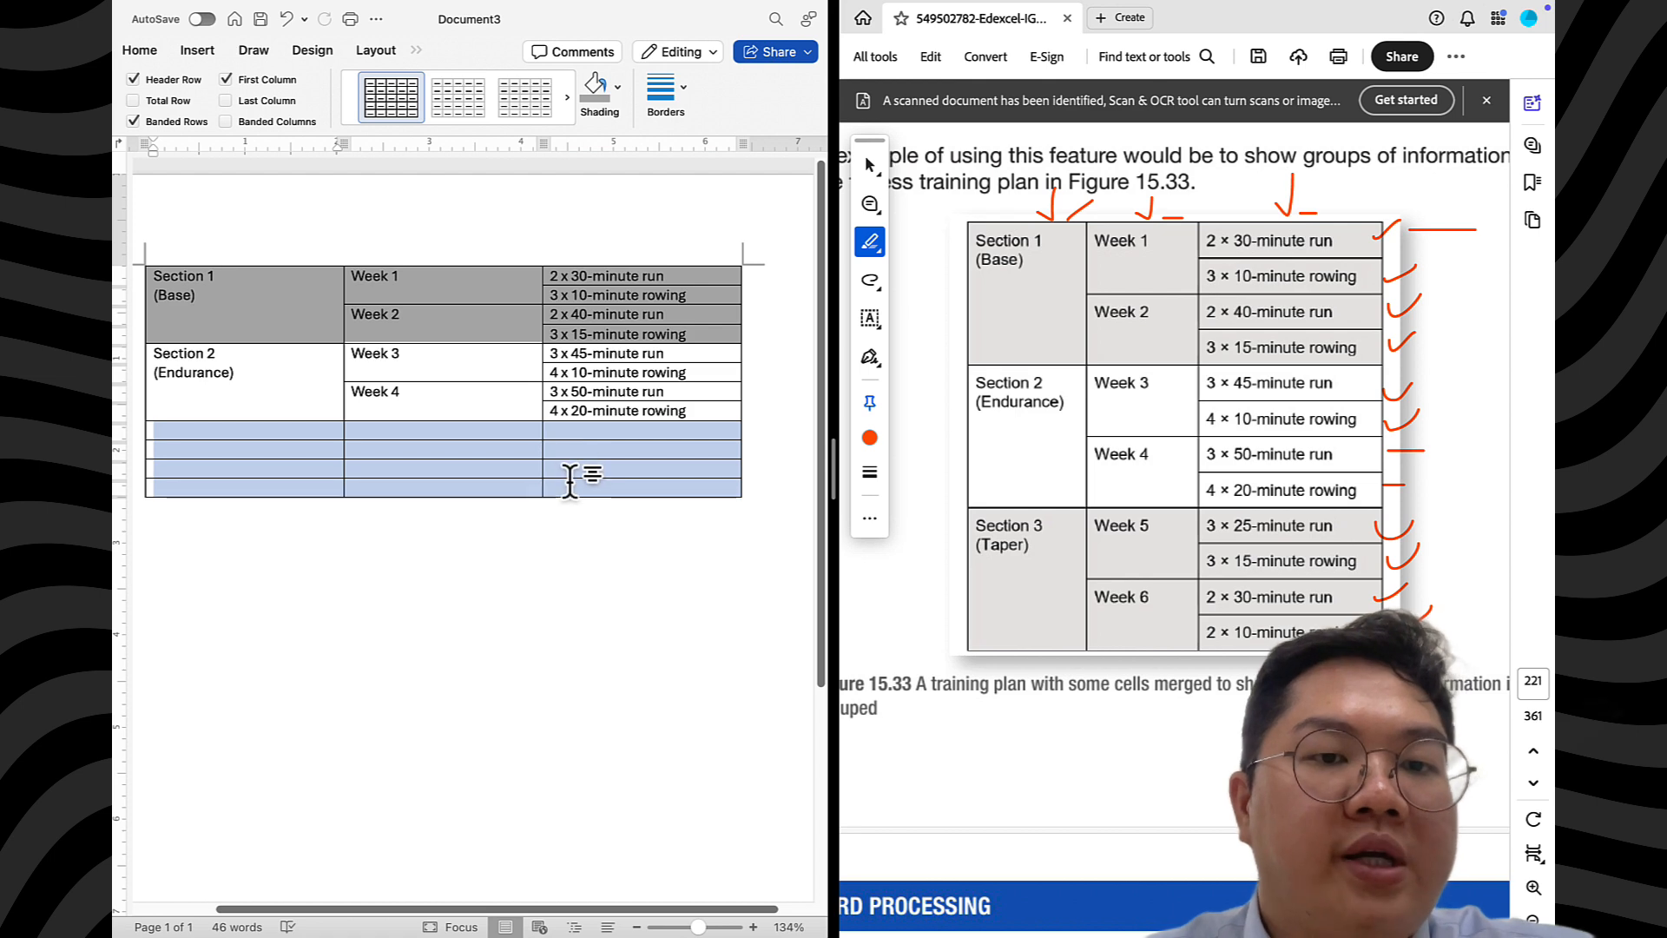
pyautogui.press('super+v')
# Change the section label of the last block to "Section 3 (Taper)"
pyautogui.click(290, 430)
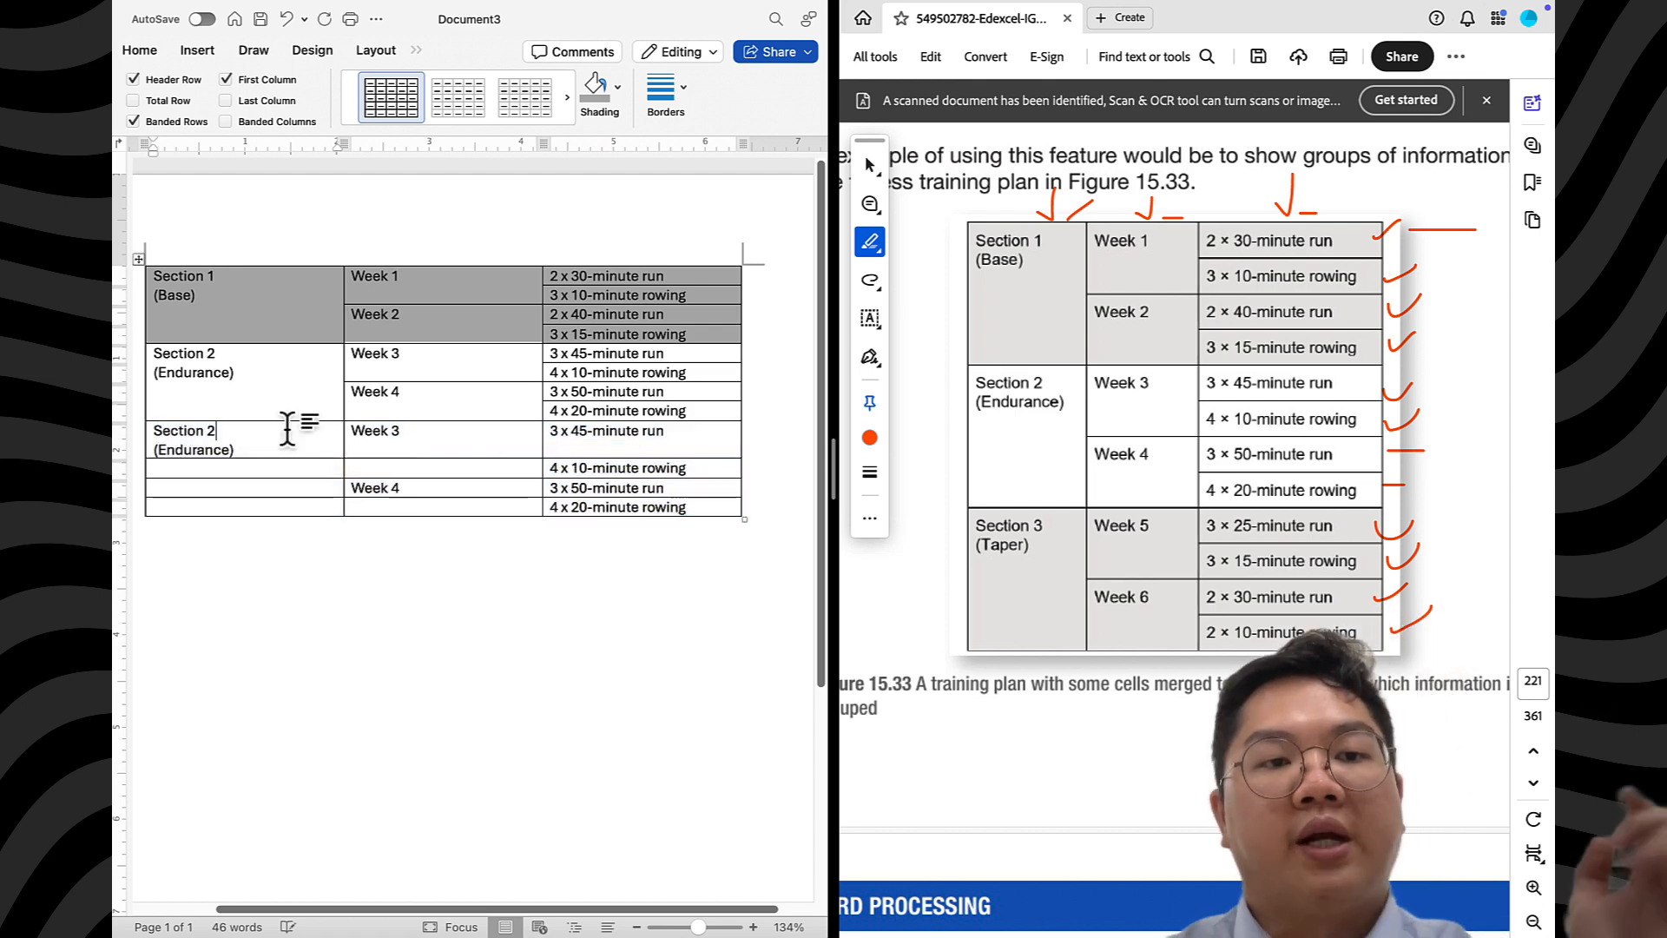
pyautogui.press('BackSpace')
pyautogui.press('BackSpace')
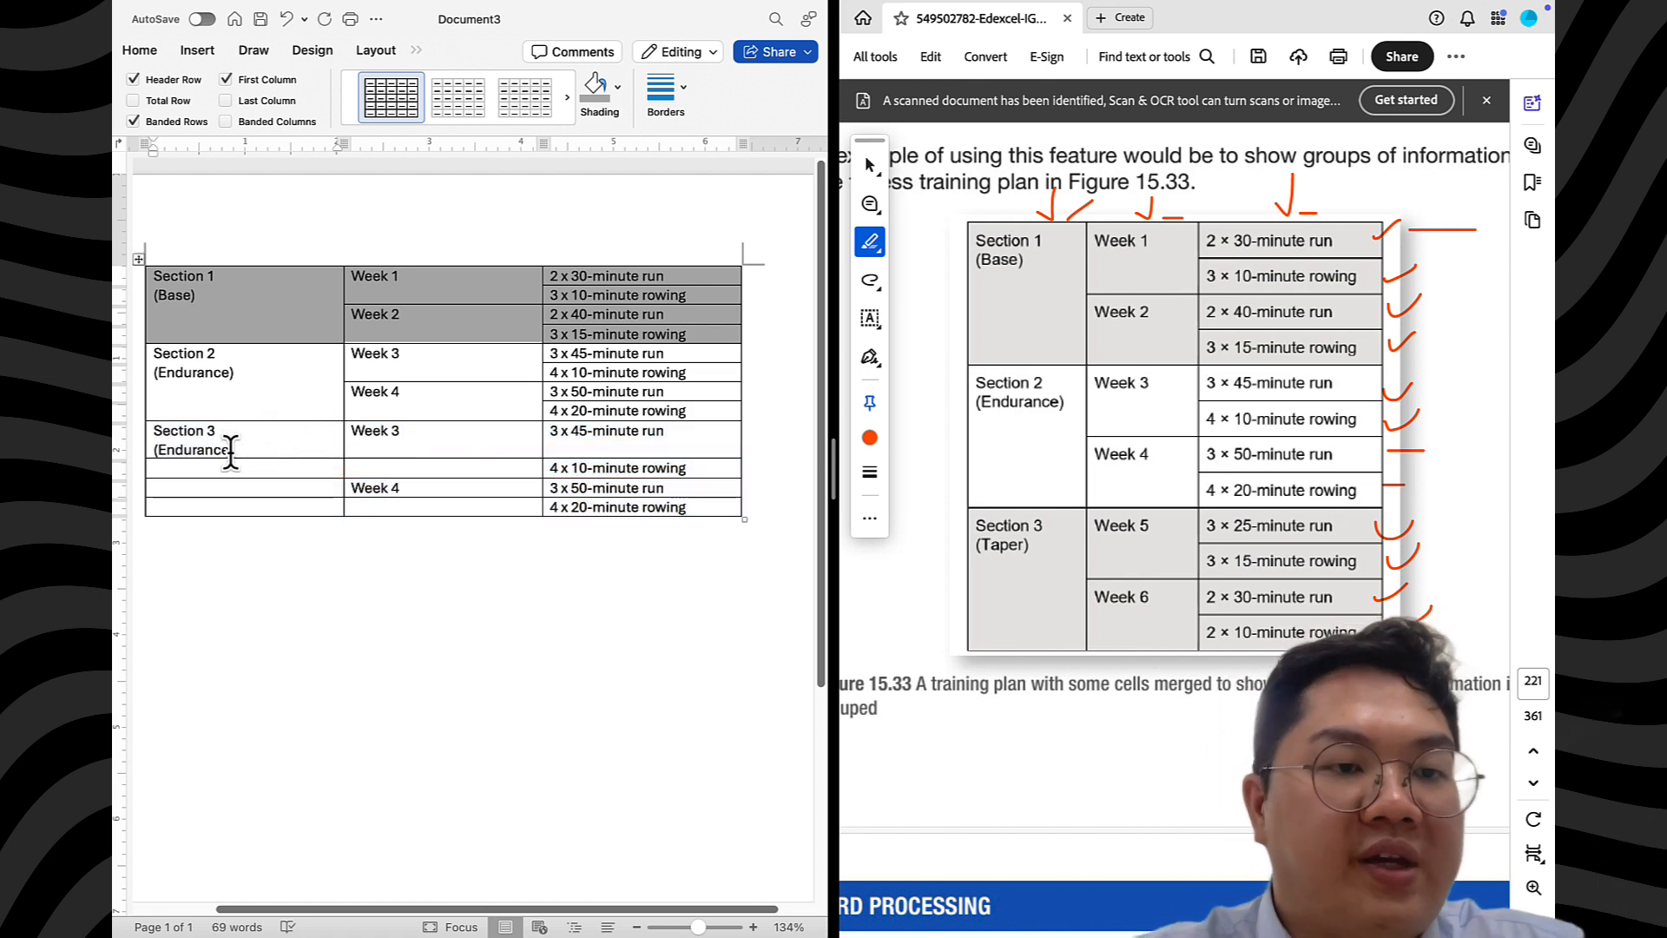
pyautogui.press('BackSpace')
pyautogui.press('BackSpace')
pyautogui.press('BackSpace')
pyautogui.press('BackSpace')
pyautogui.press('BackSpace')
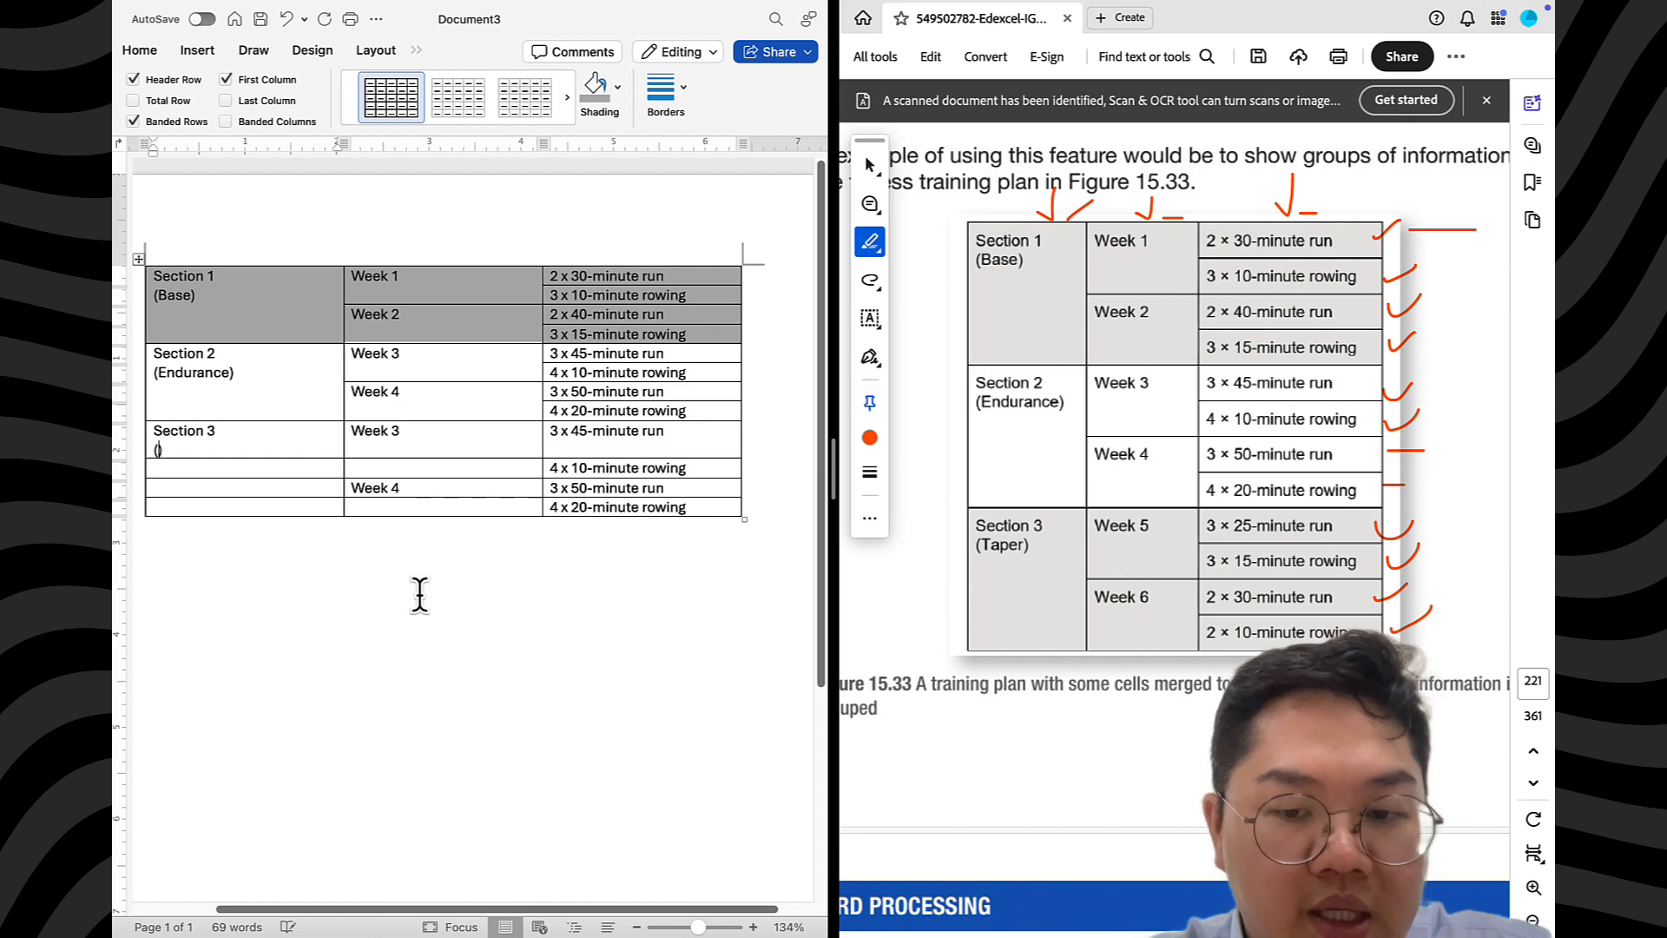
pyautogui.press('BackSpace')
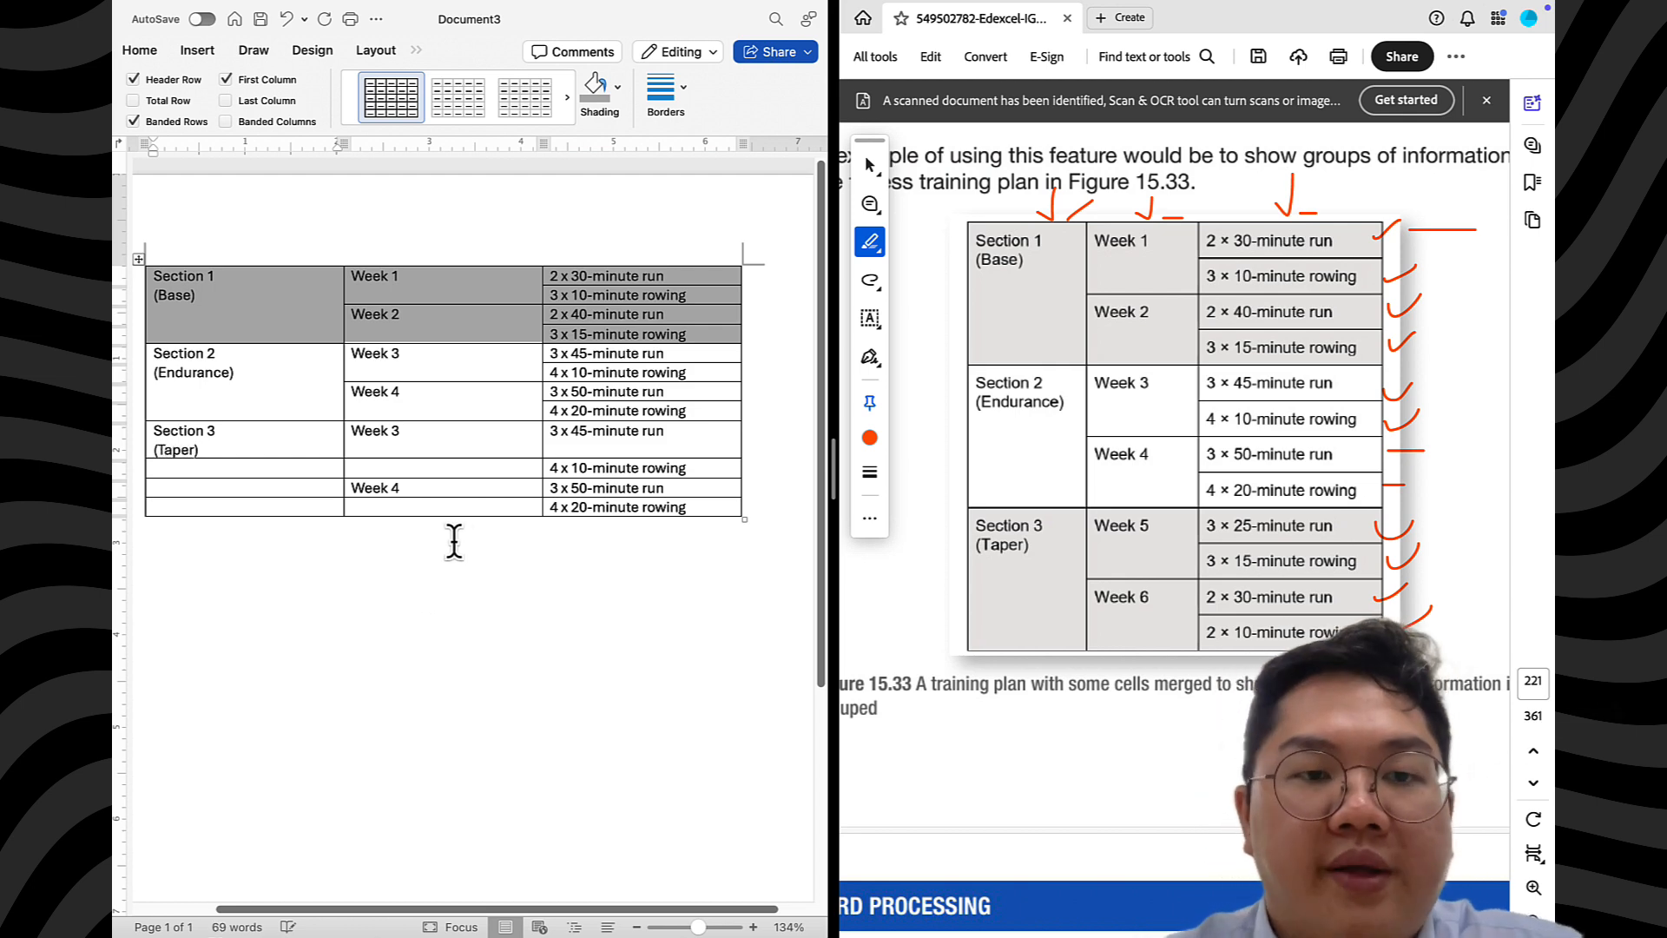
# Renumber the two week labels of the Section 3 block as "Week 5" and "Week 6"
pyautogui.click(432, 440)
pyautogui.press('BackSpace')
pyautogui.write('5')
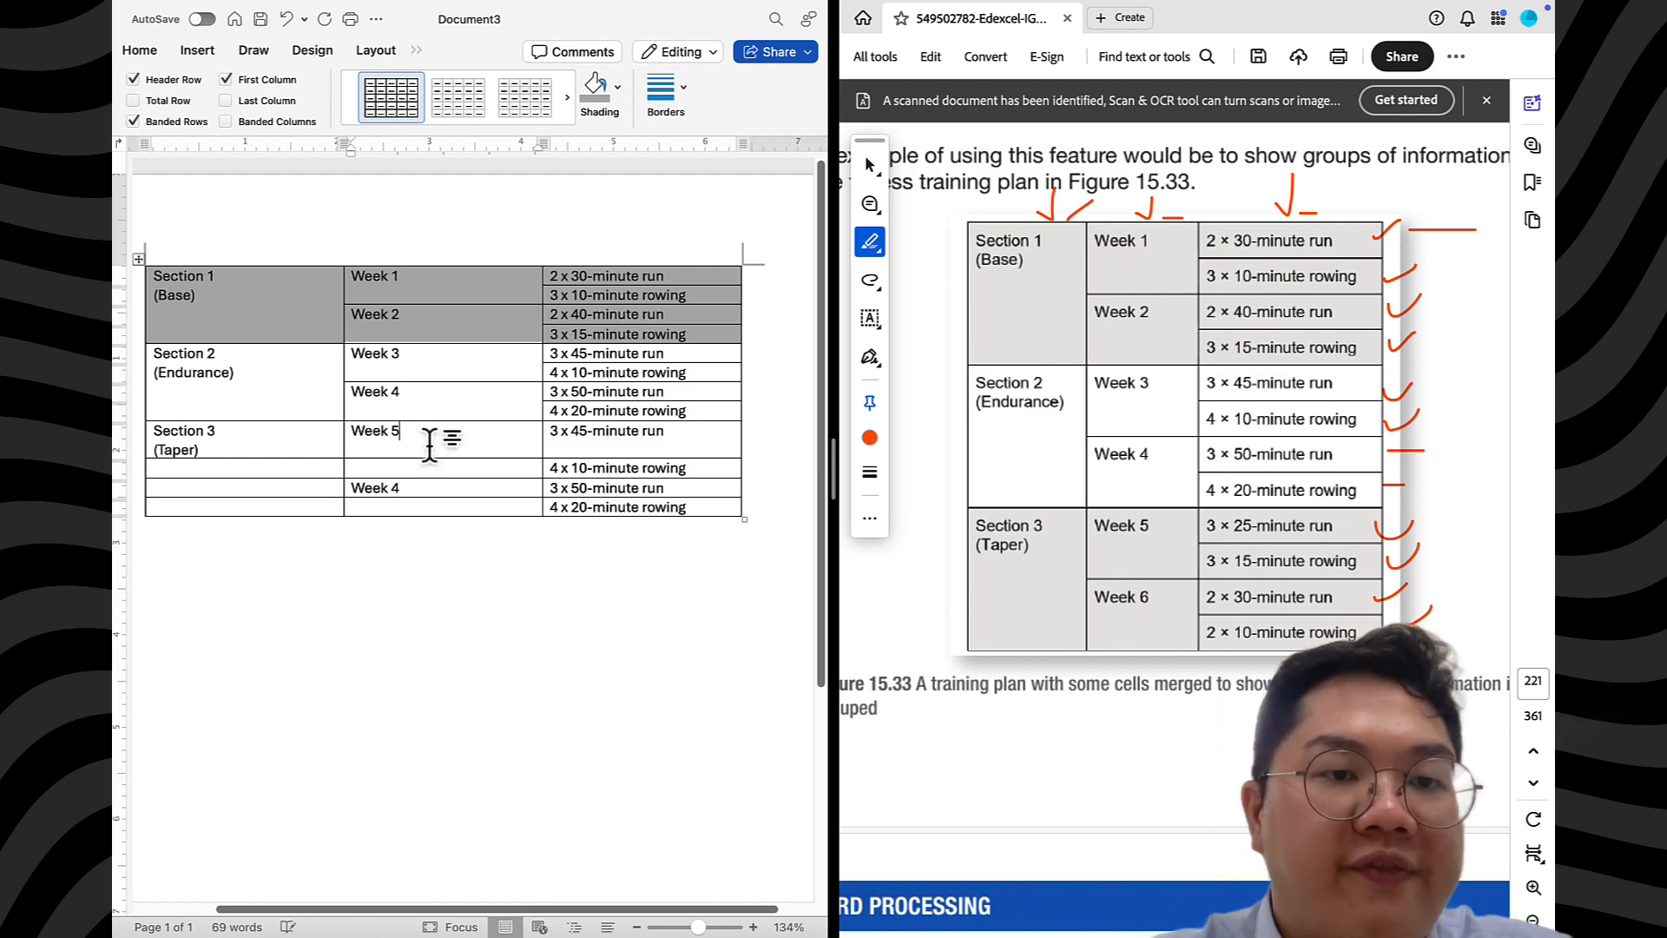
pyautogui.click(431, 489)
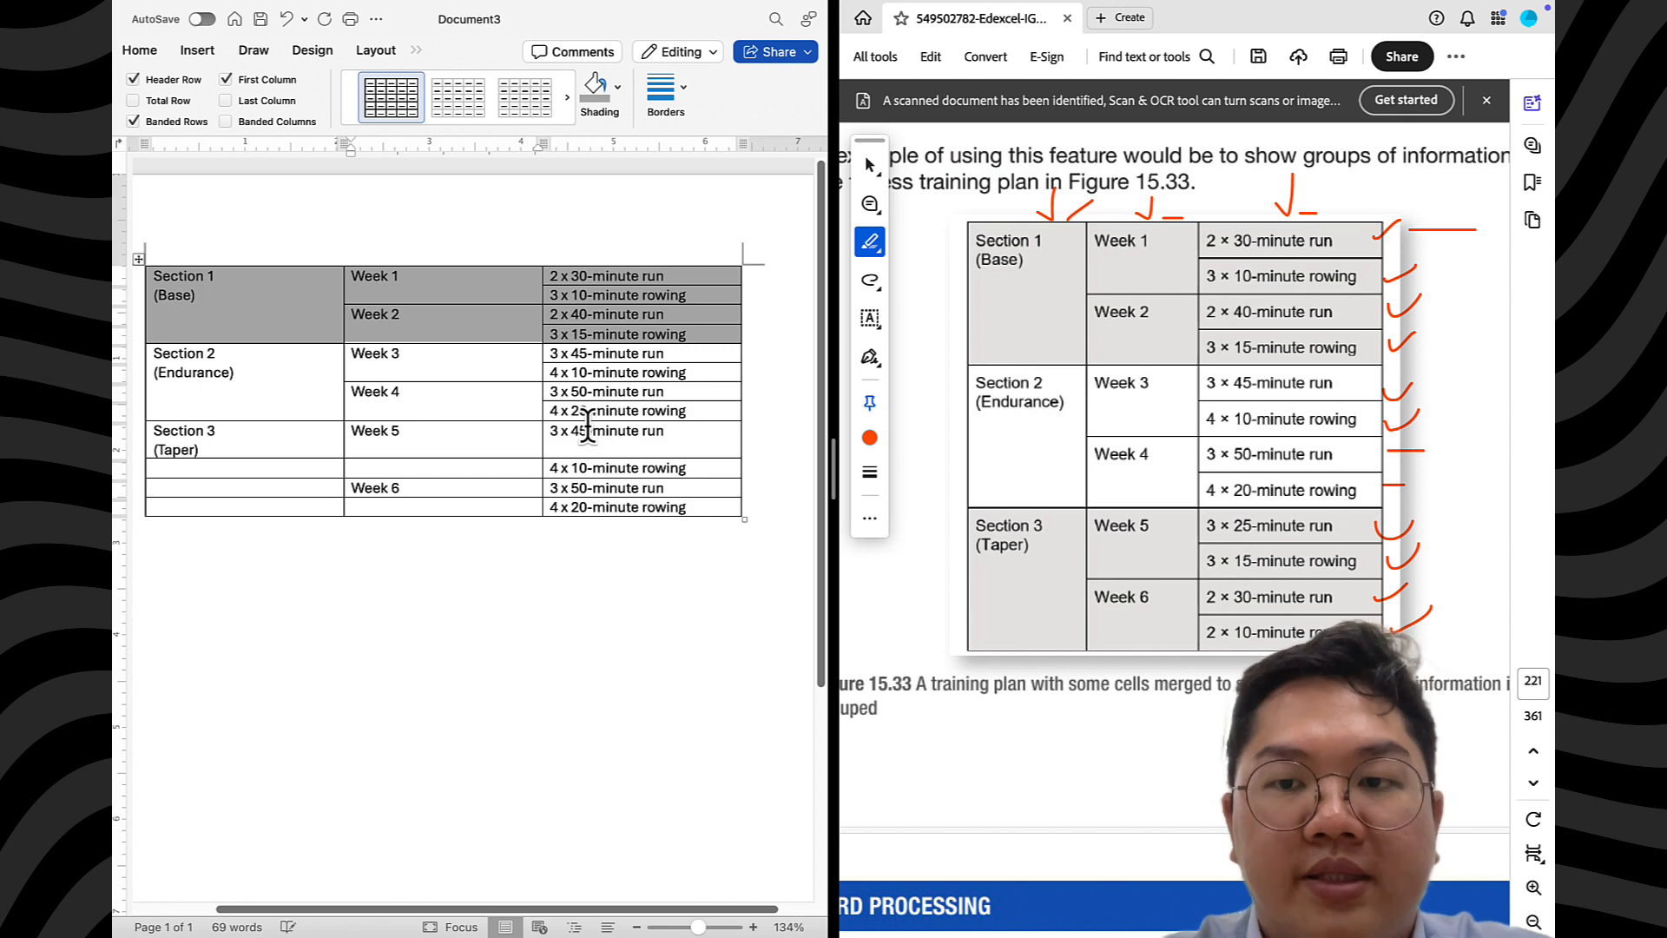
# Edit the Week 5 exercises to read "3 x 25-minute run" and "3 x 15-minute rowing"
pyautogui.click(645, 488)
pyautogui.press('BackSpace')
pyautogui.write('1')
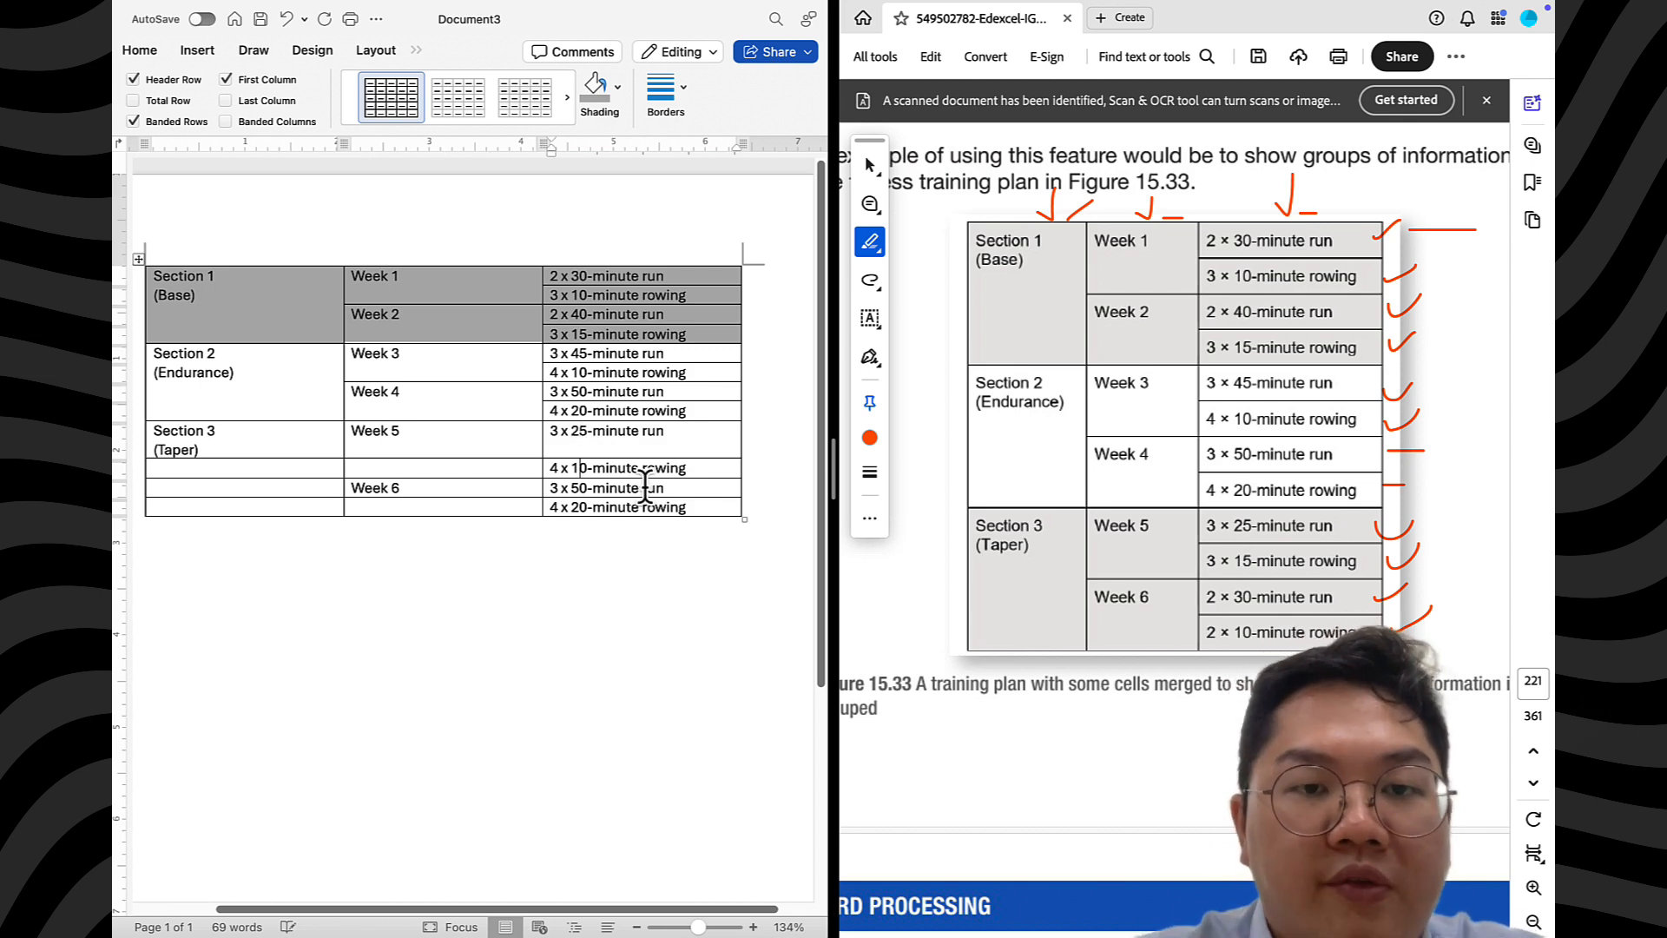
pyautogui.press('BackSpace')
pyautogui.write('5')
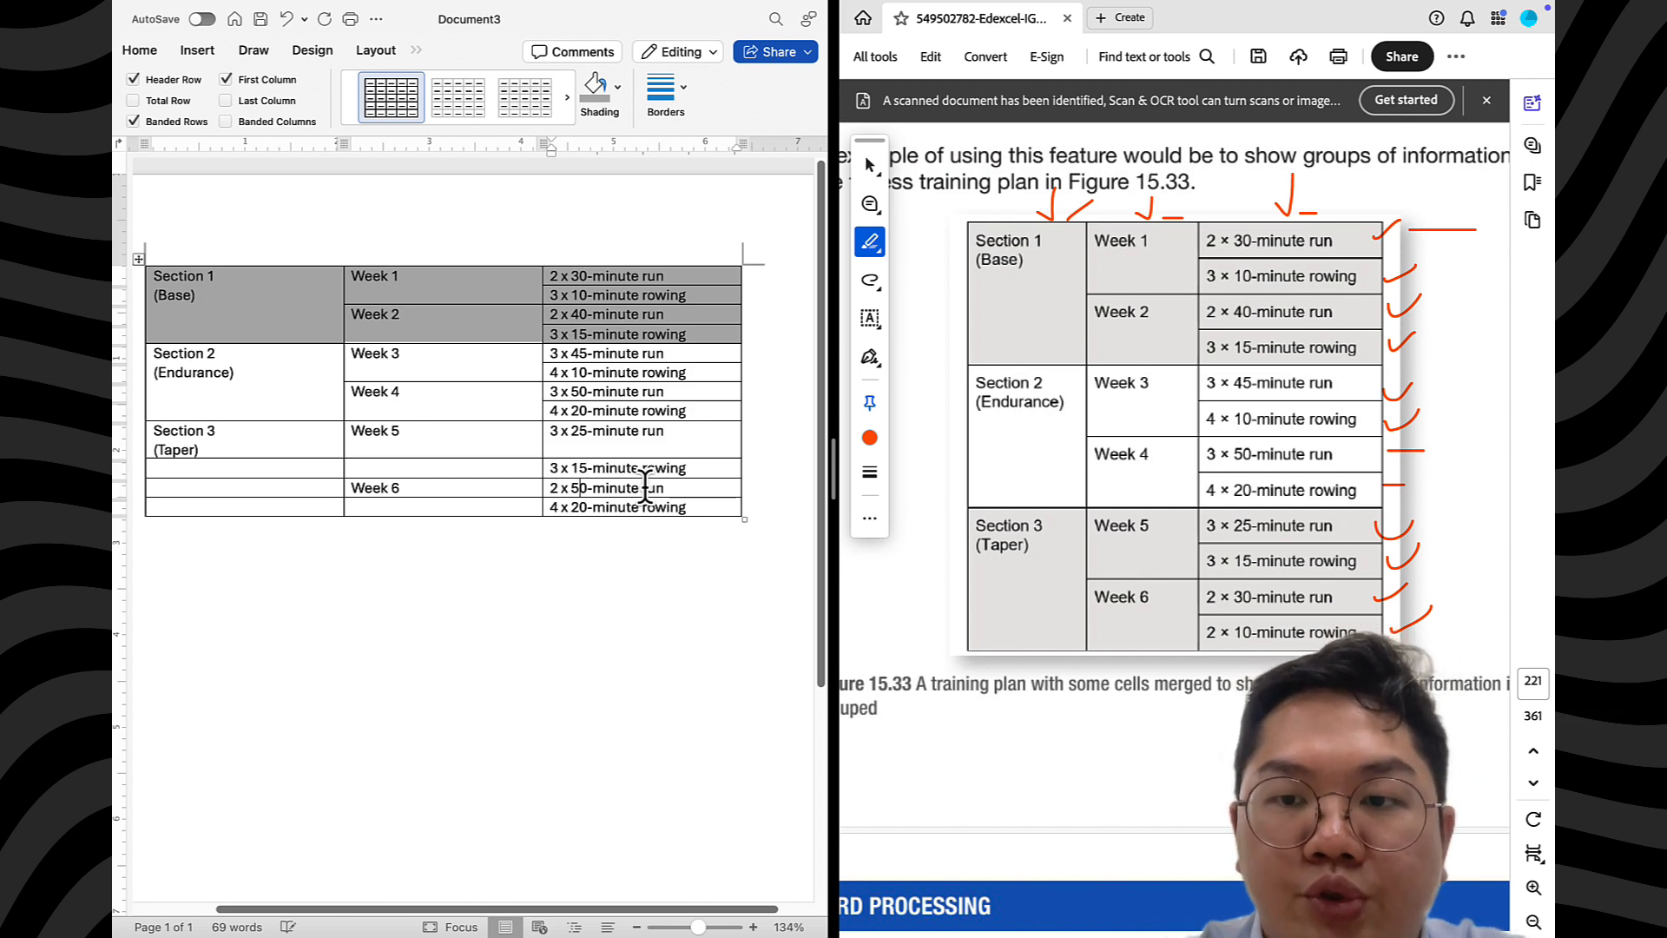
# Edit the Week 6 exercises to read "2 x 30-minute run" and "2 x 10-minute rowing"
pyautogui.write('0')
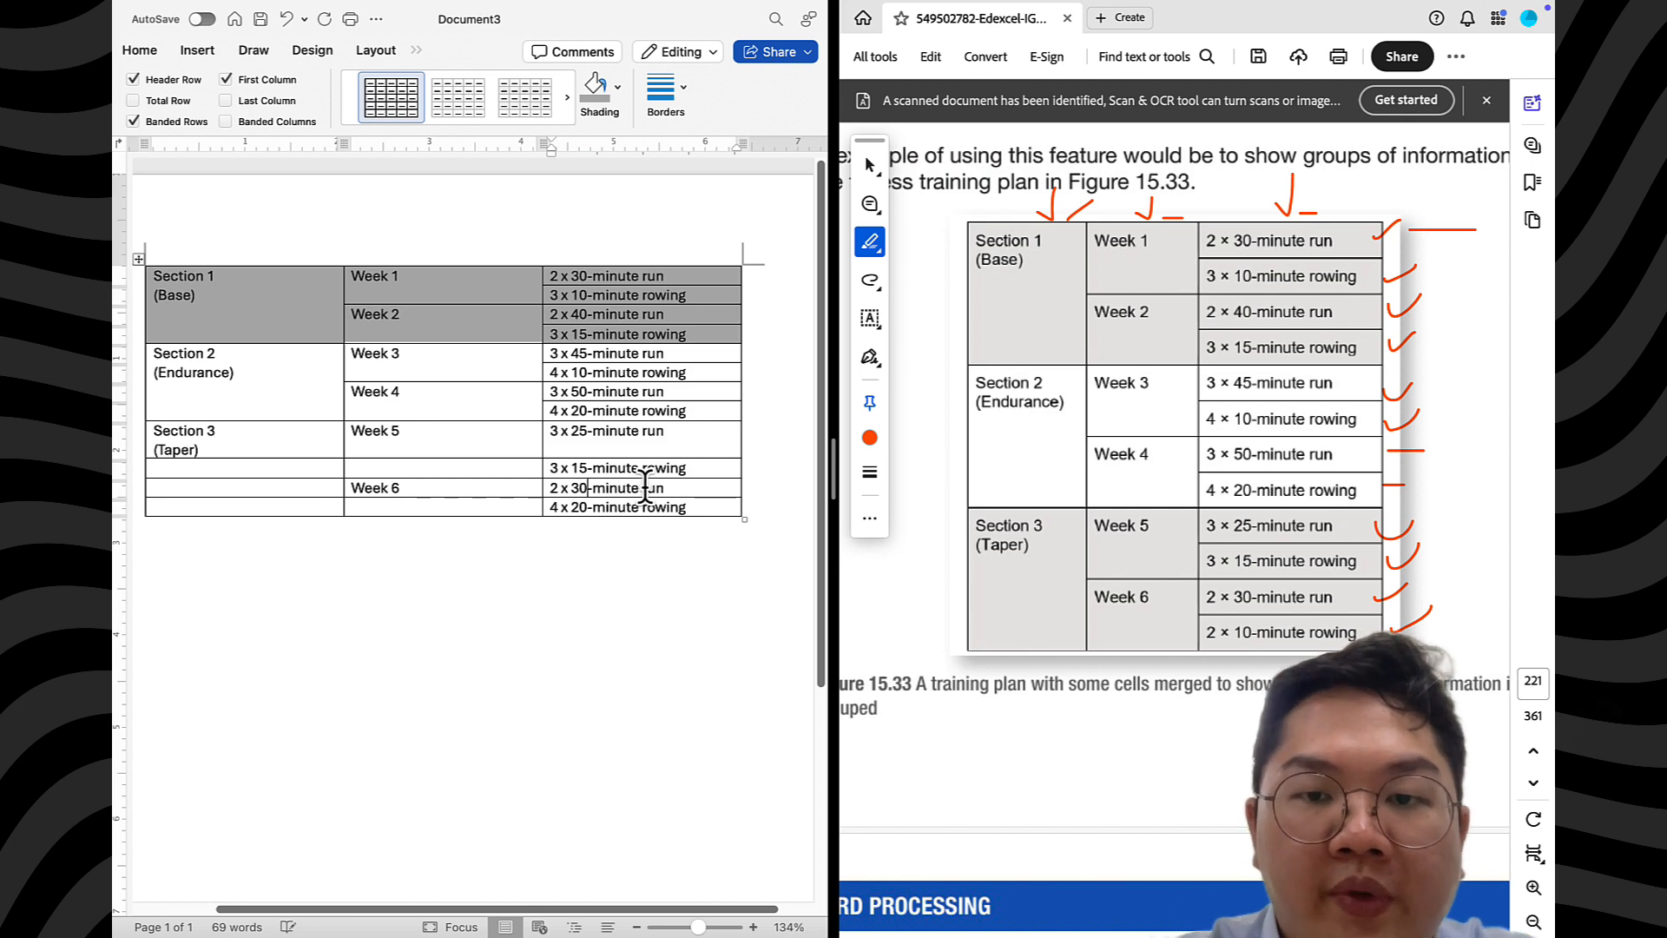
pyautogui.press('Down')
pyautogui.press('BackSpace')
pyautogui.press('BackSpace')
pyautogui.write('10')
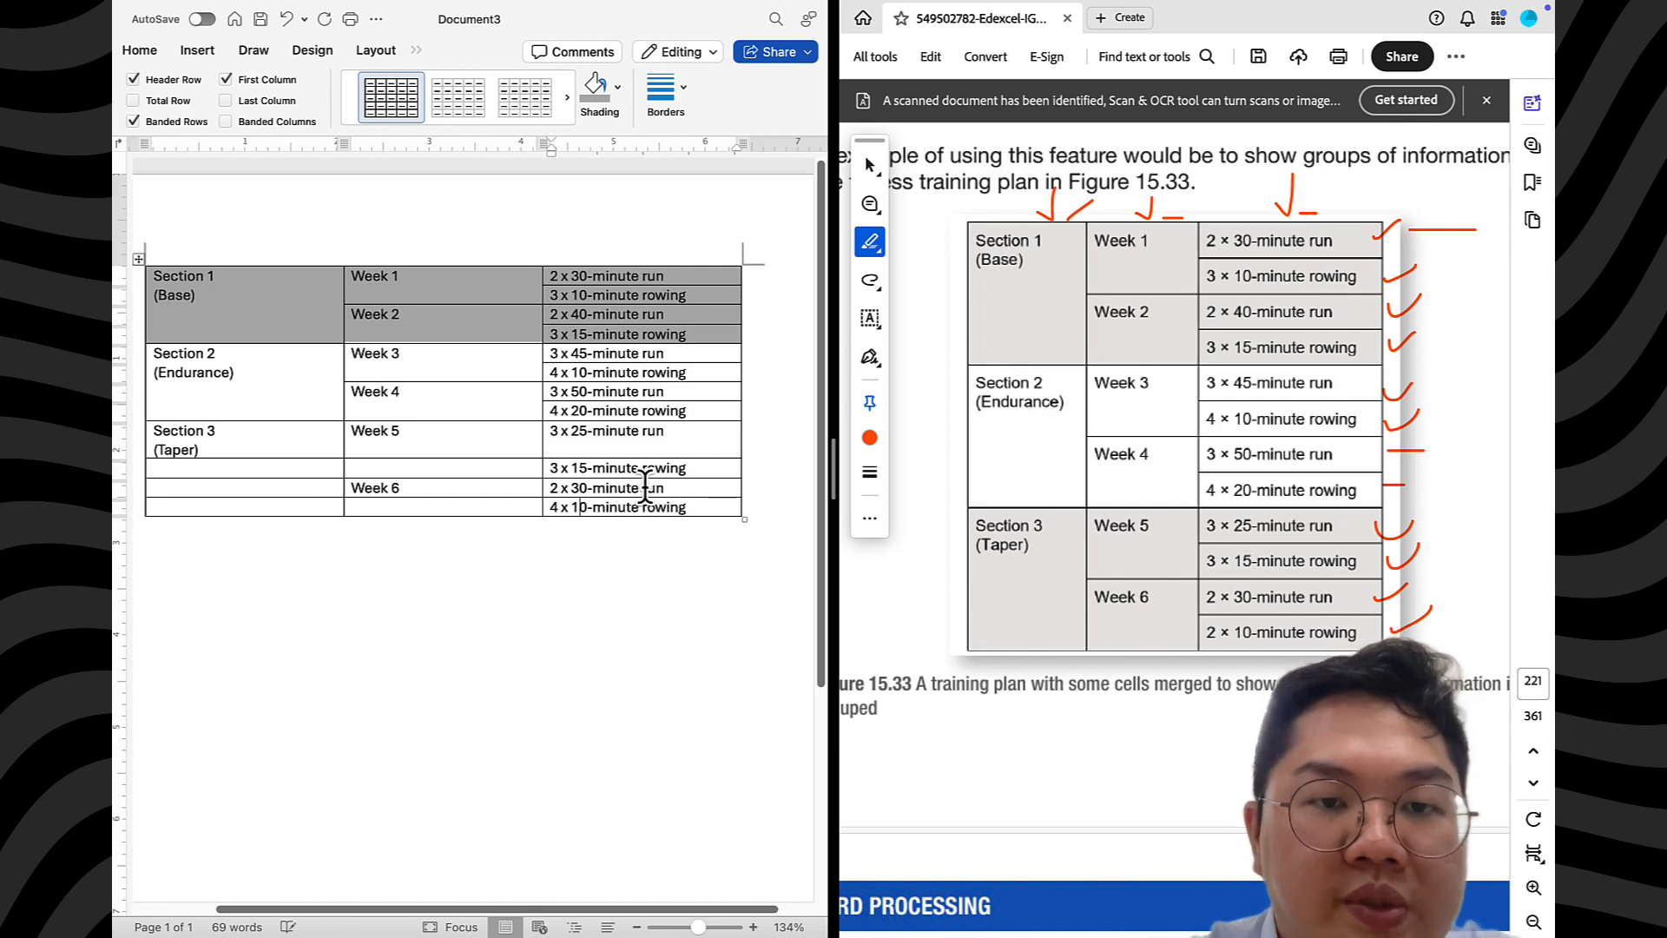
pyautogui.press('BackSpace')
pyautogui.write('2')
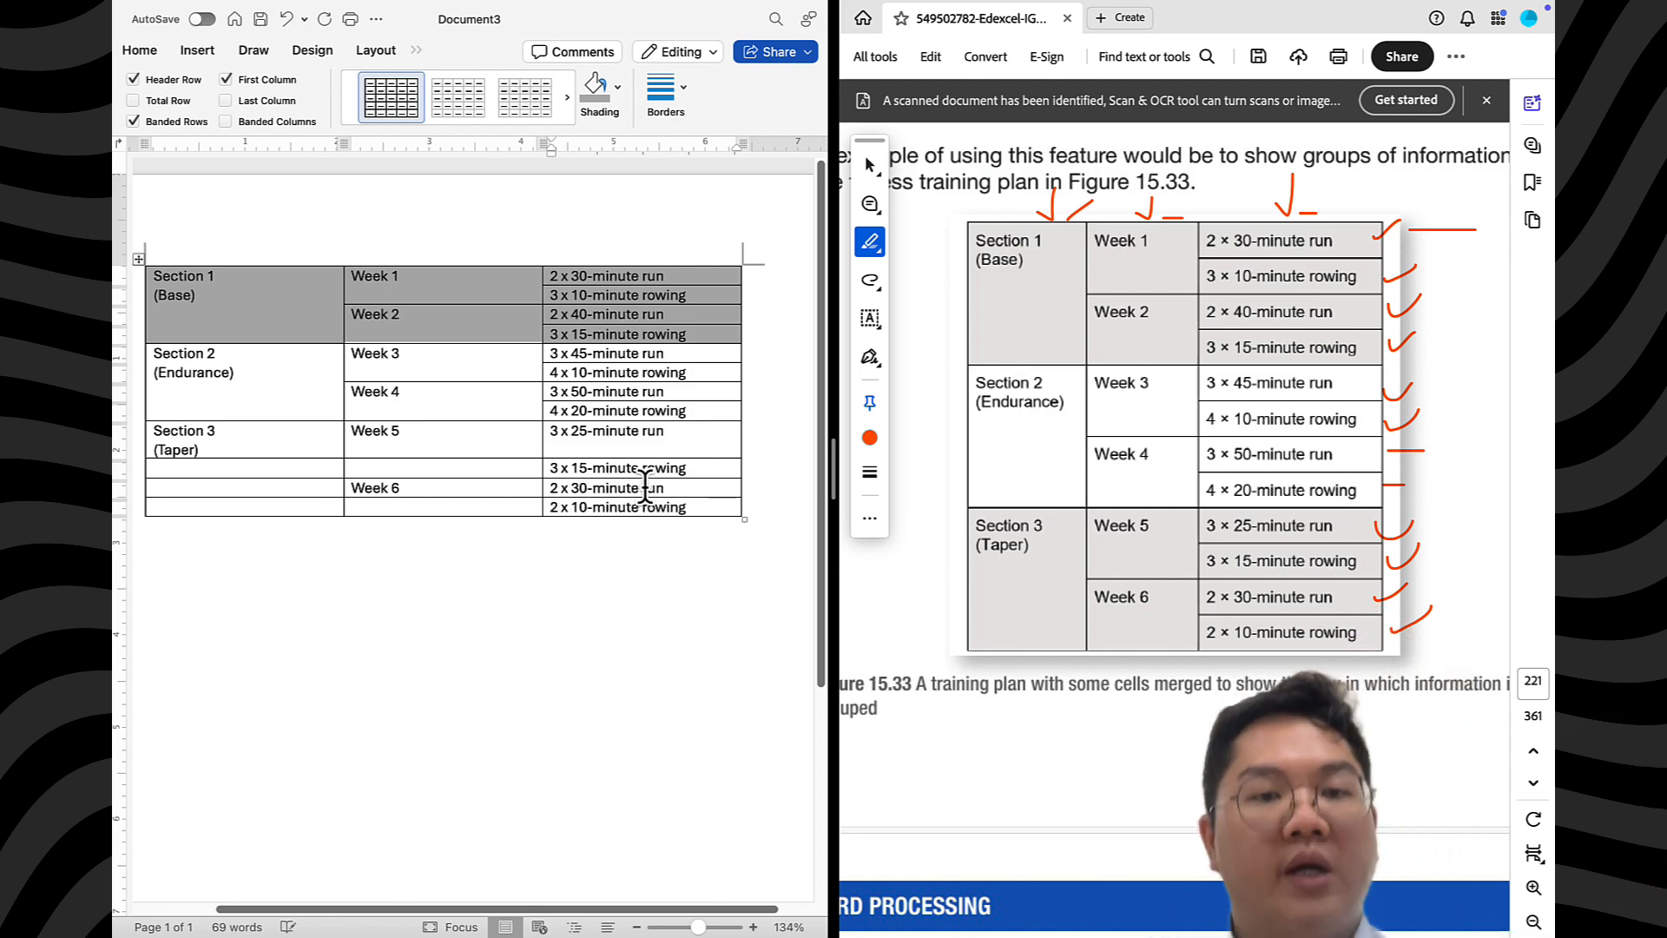
# Merge the "Section 3 (Taper)" cell with the three empty cells below it in the first column
pyautogui.moveTo(275, 501); pyautogui.dragTo(169, 426)
pyautogui.click(269, 510)
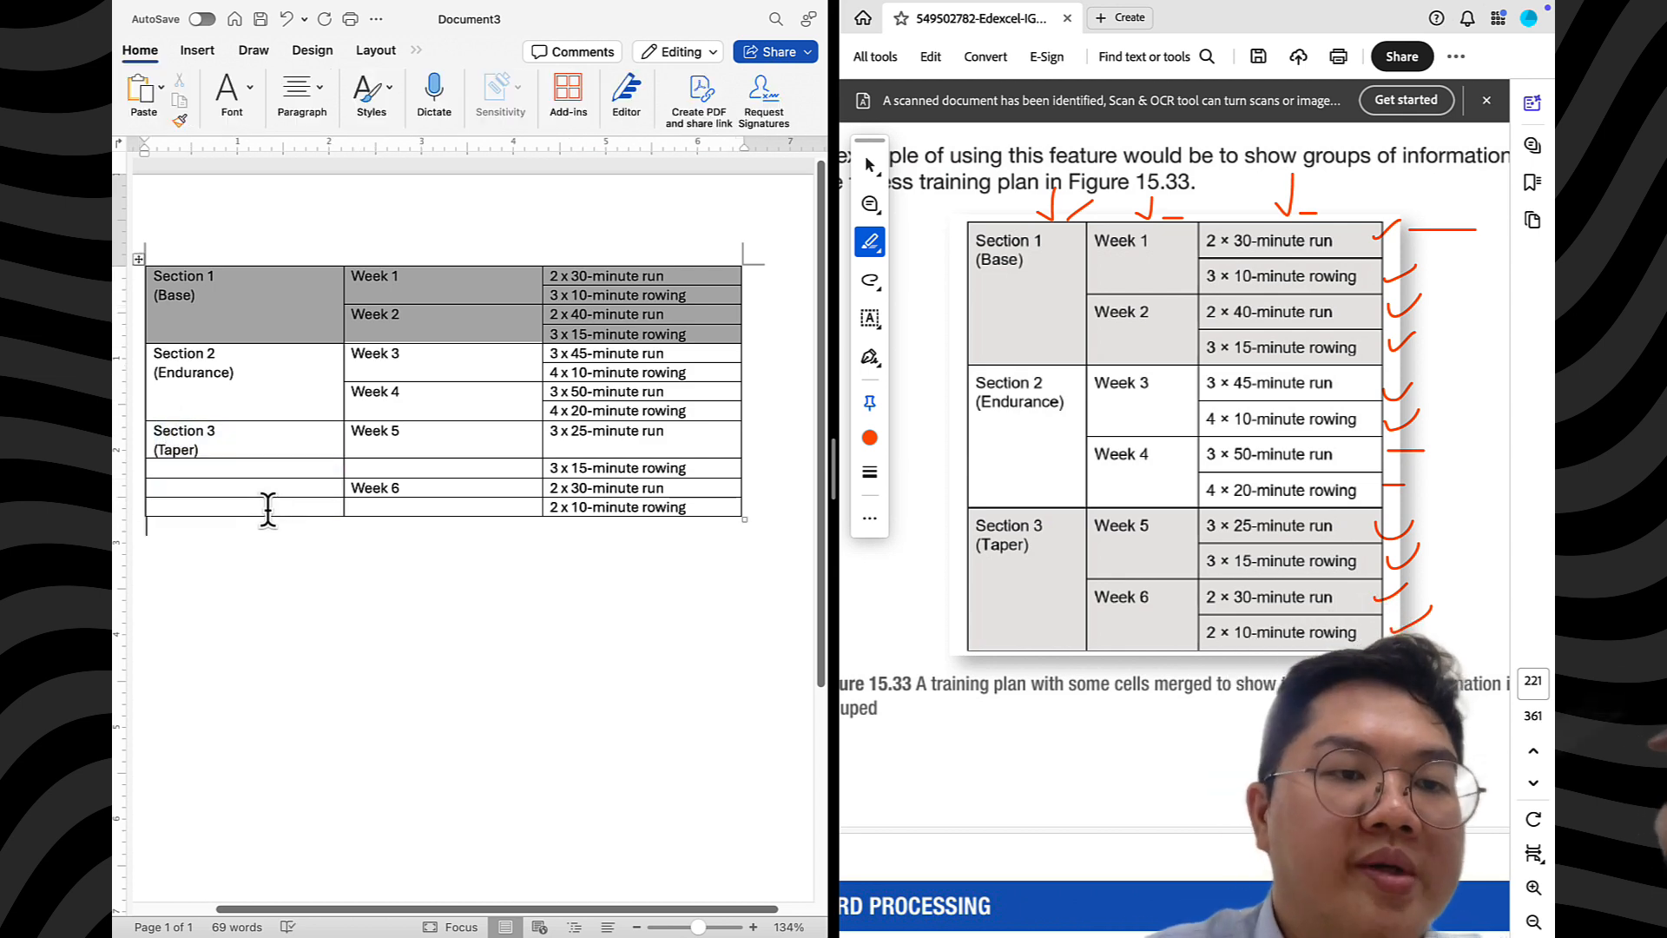
pyautogui.moveTo(268, 510); pyautogui.dragTo(170, 445)
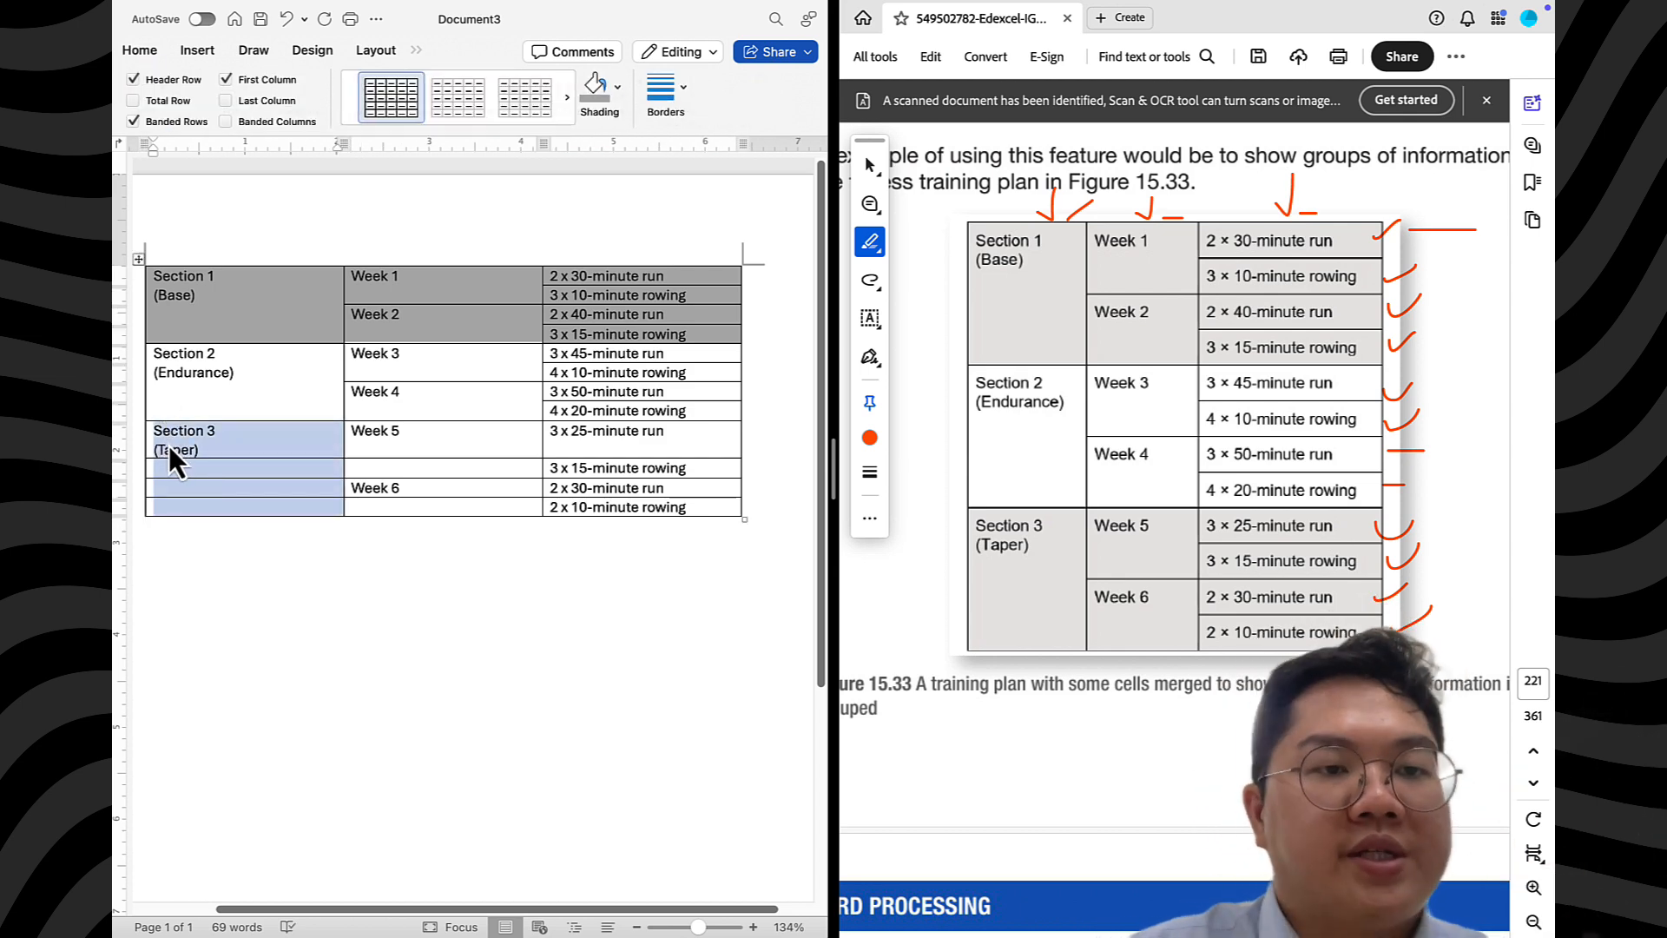
pyautogui.rightClick(170, 446)
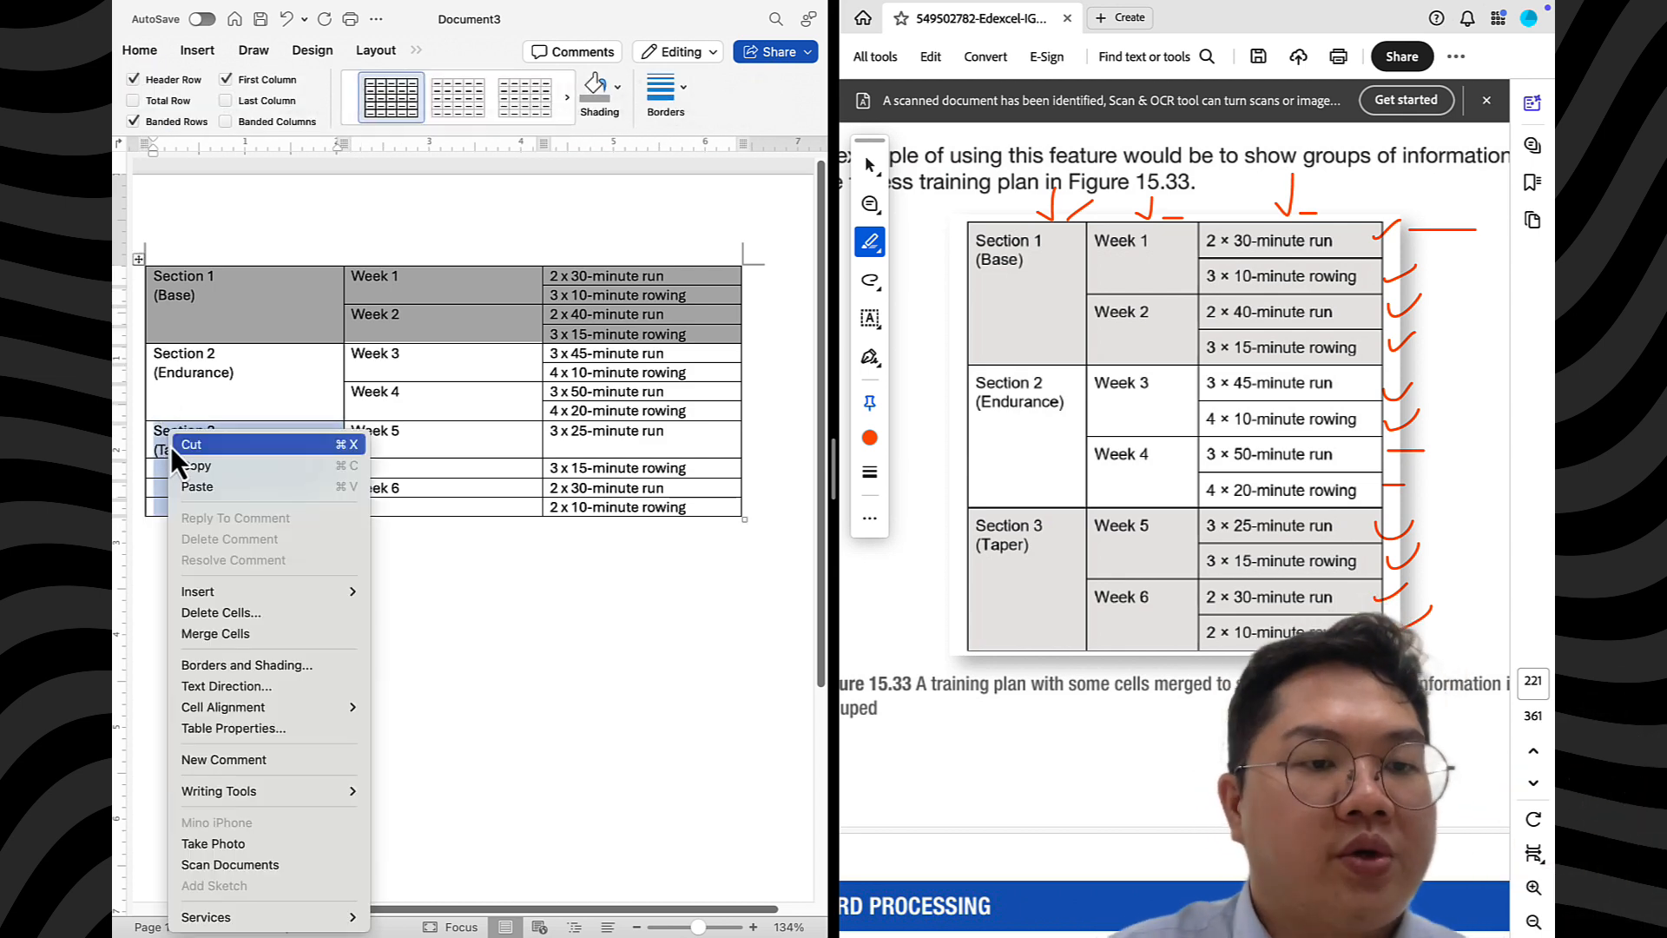
pyautogui.click(228, 638)
# Merge the Week 5 cell and the Week 6 cell each with the empty cell directly beneath it
pyautogui.moveTo(428, 439); pyautogui.dragTo(379, 479)
pyautogui.rightClick(378, 436)
pyautogui.click(462, 630)
pyautogui.rightClick(379, 478)
pyautogui.click(490, 633)
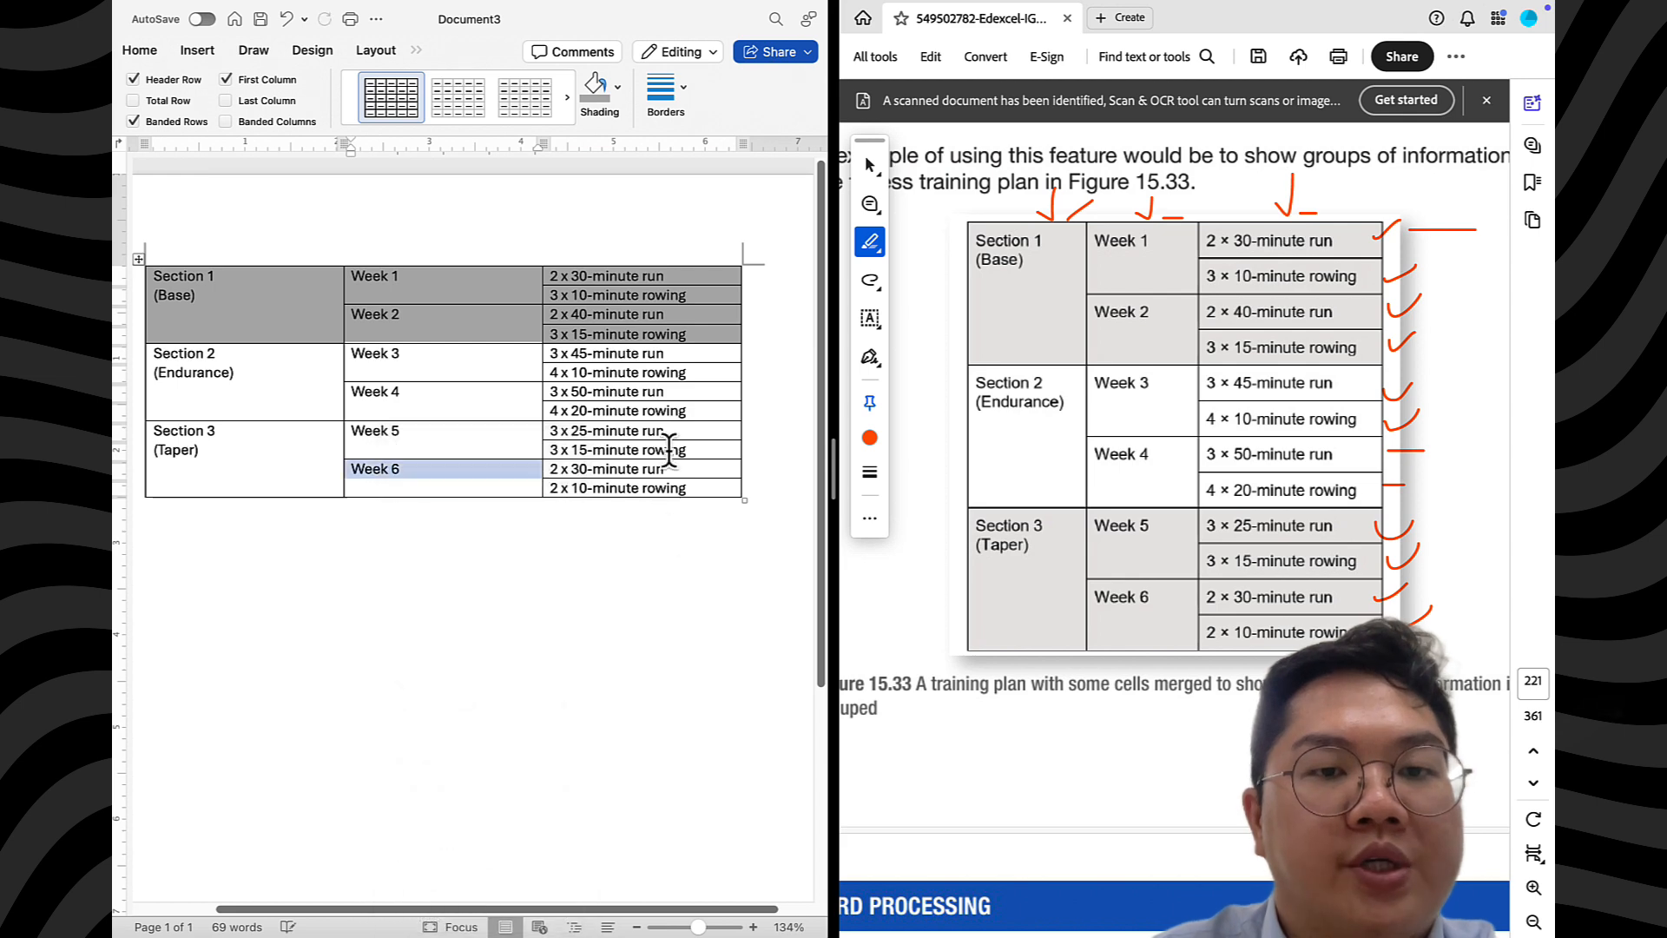
pyautogui.click(621, 544)
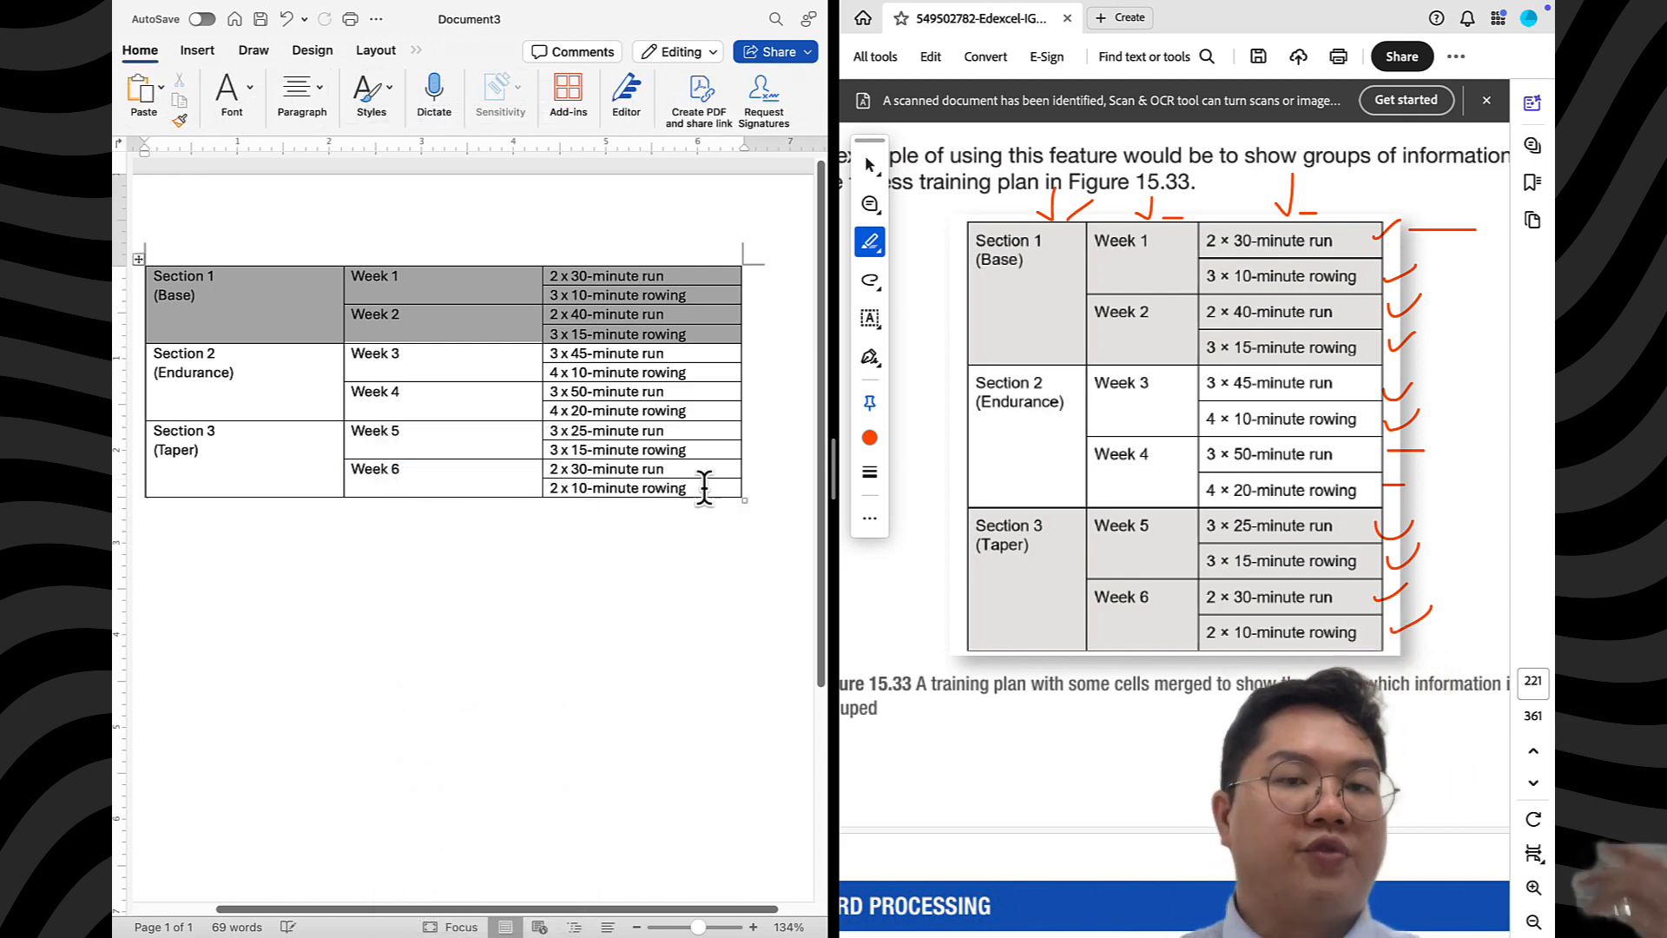
# Shade all cells of the Section 3 block with the same grey as the Section 1 block
pyautogui.moveTo(700, 486); pyautogui.dragTo(266, 446)
pyautogui.click(598, 86)
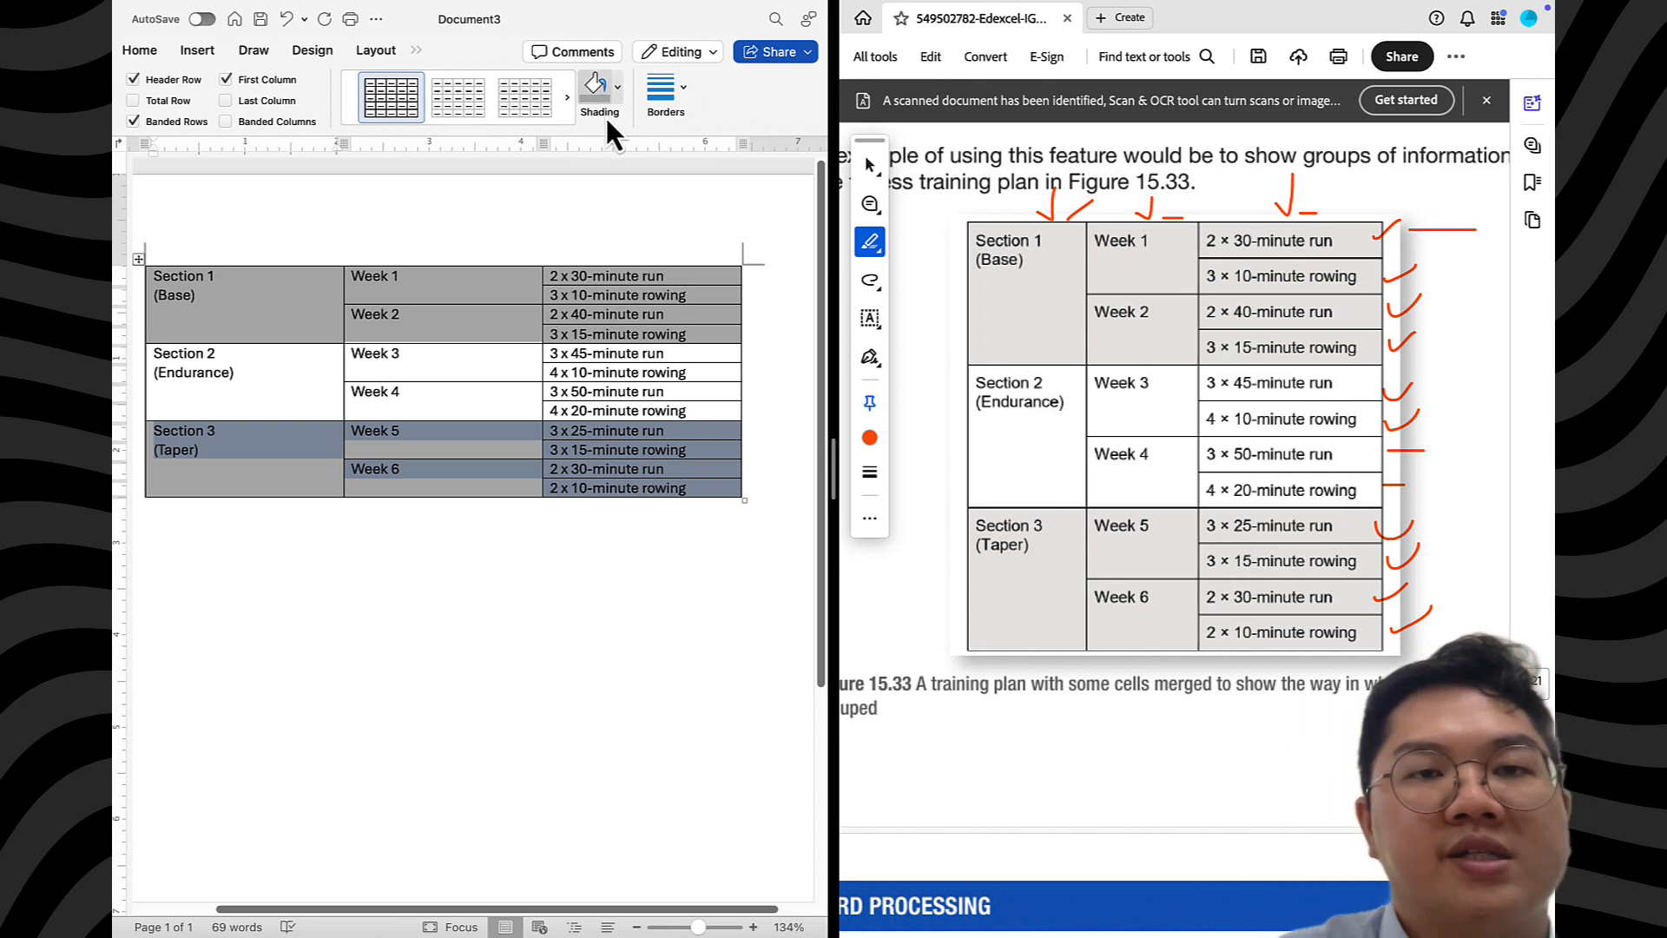
pyautogui.click(611, 608)
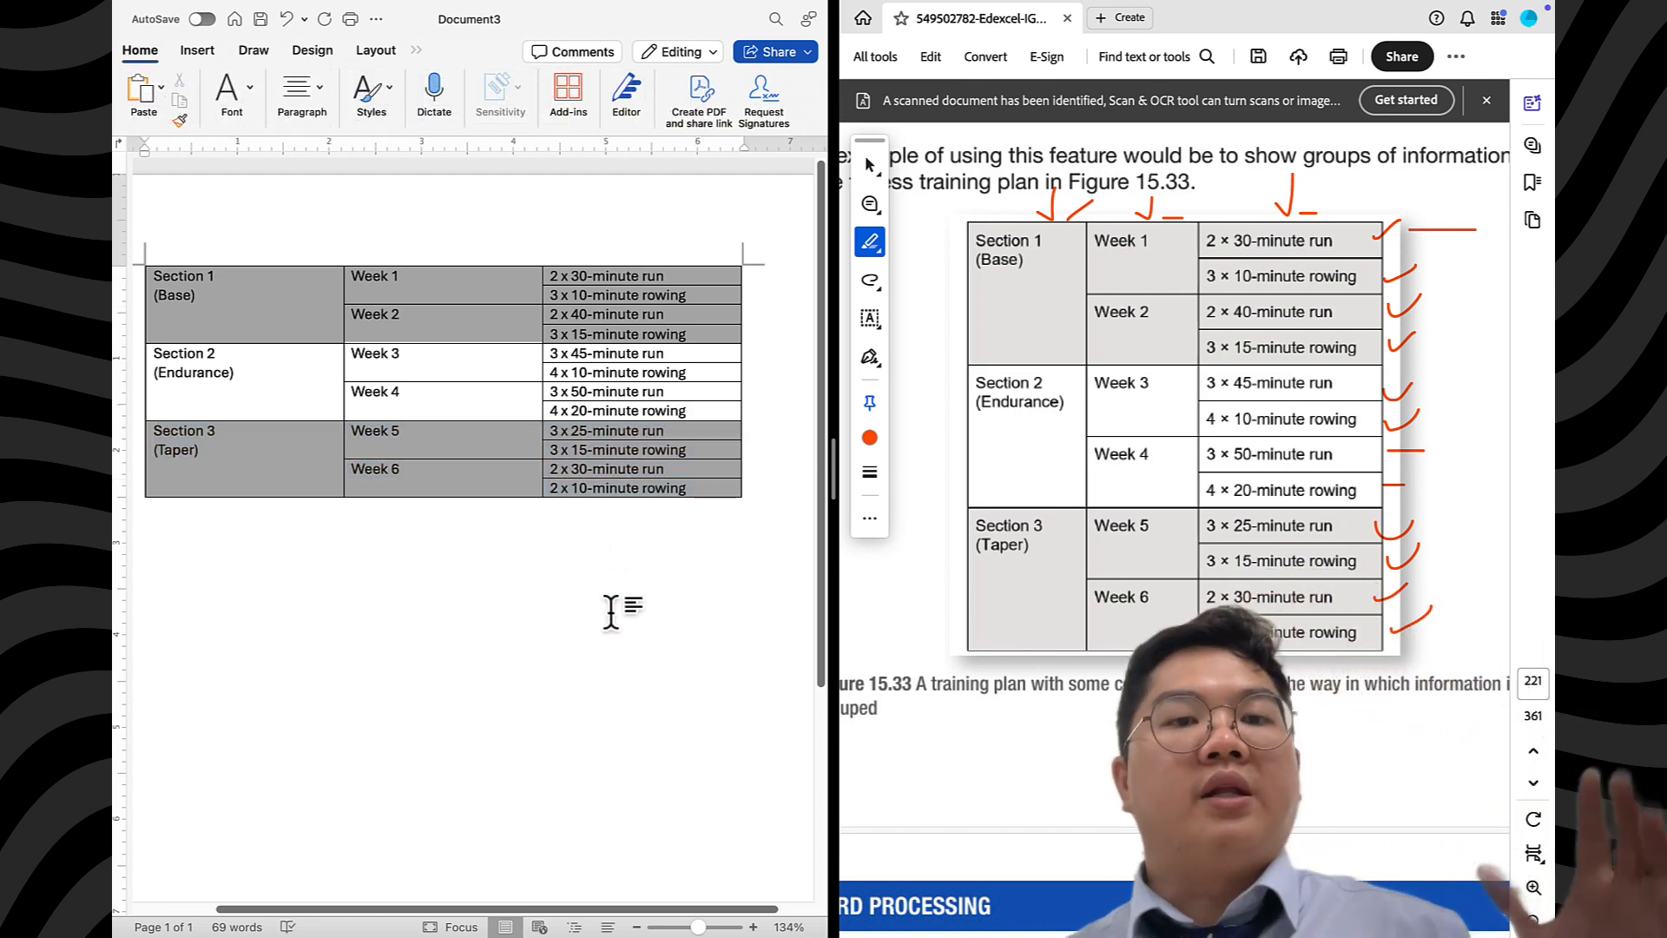